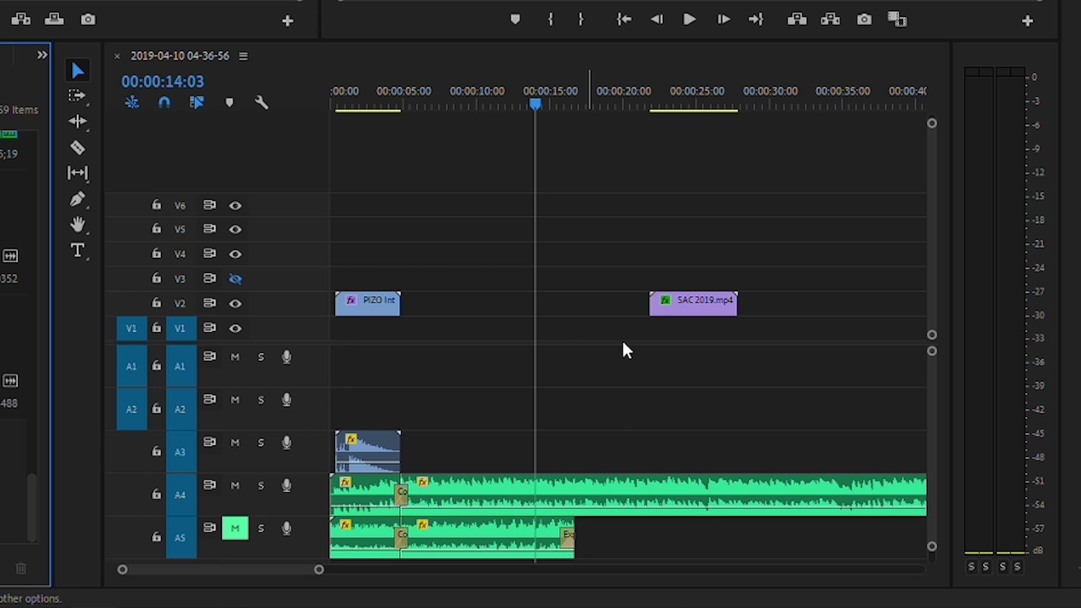
Look over the extent of the whole sequence and play the PIZO intro at its start.
drag(319, 569, 767, 607)
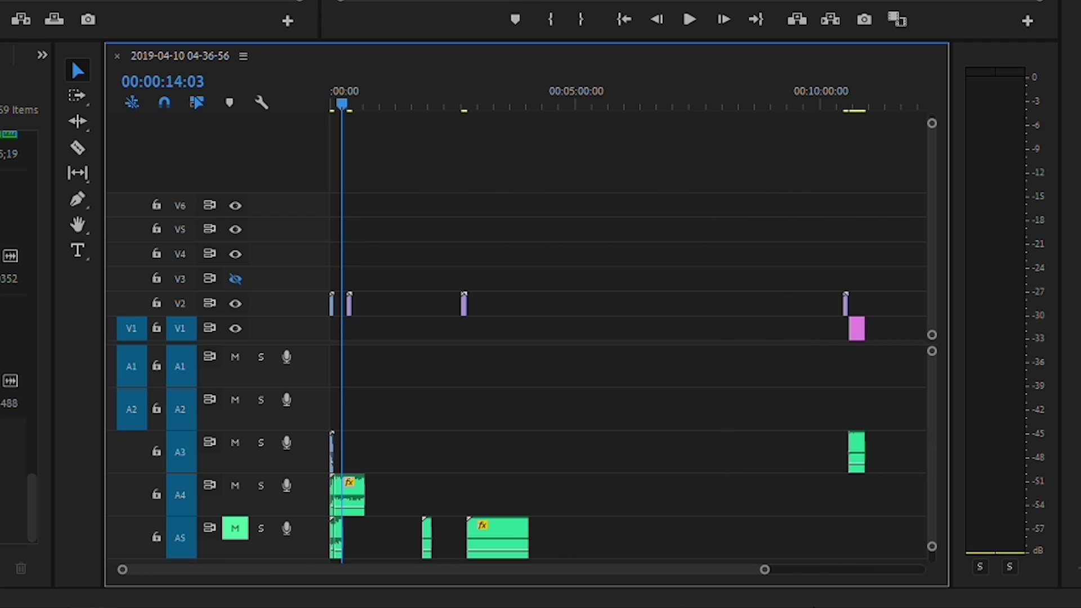
drag(765, 571, 465, 595)
drag(391, 100, 338, 140)
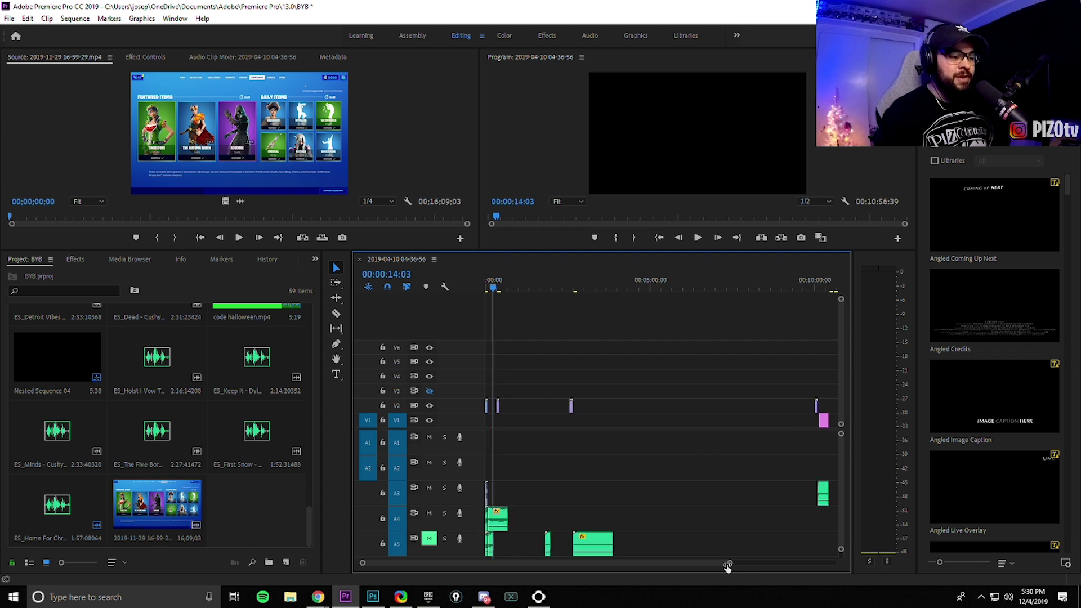
key(space)
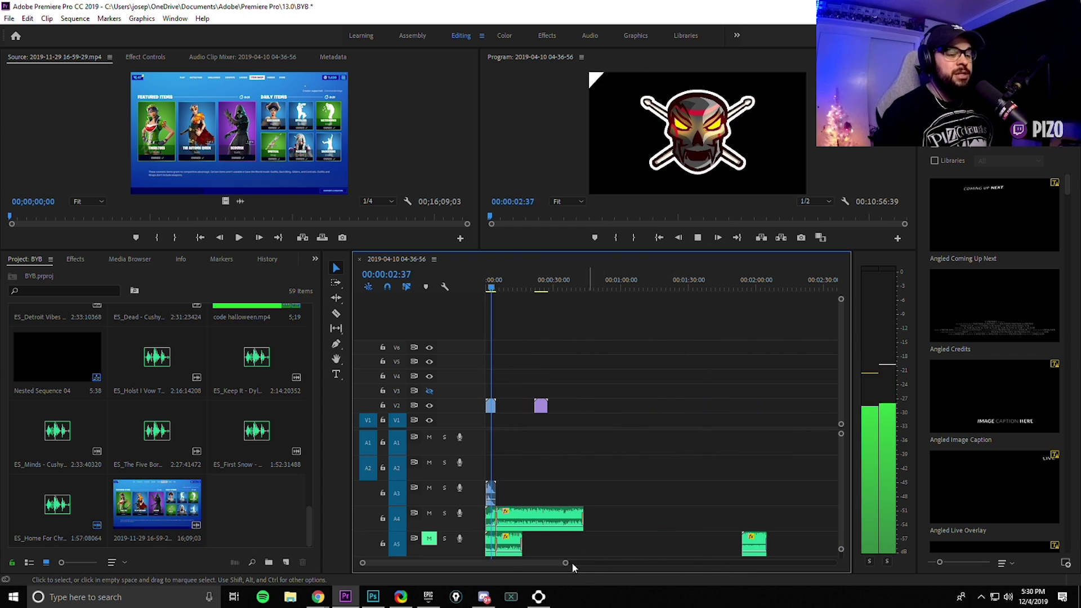
Play the end screen around 00:10:39:04 and return the playhead to the start of the sequence.
drag(565, 563, 792, 573)
click(542, 285)
click(744, 288)
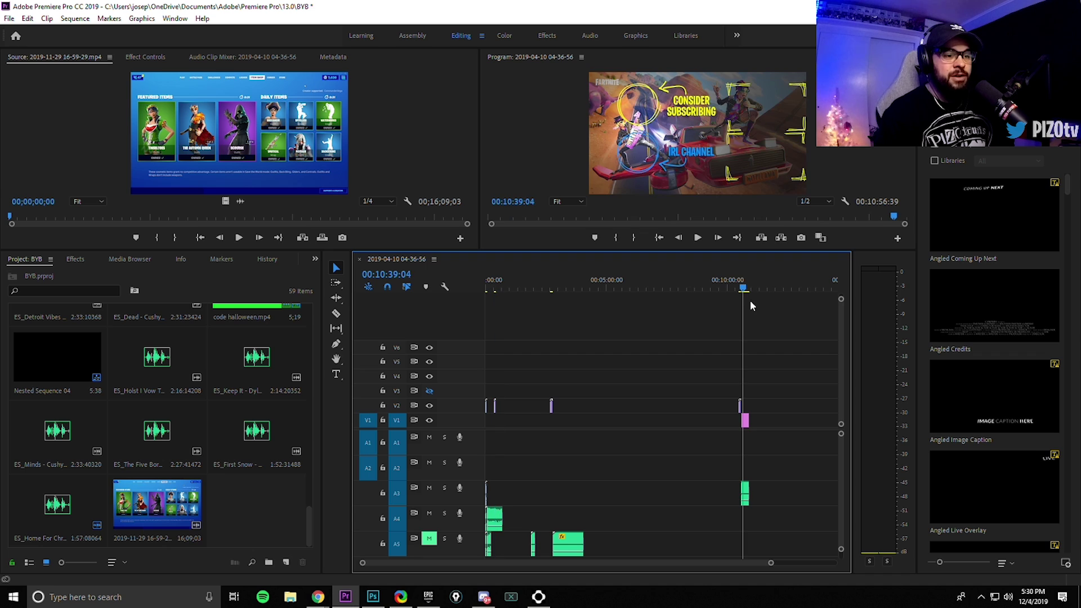
key(space)
key(space)
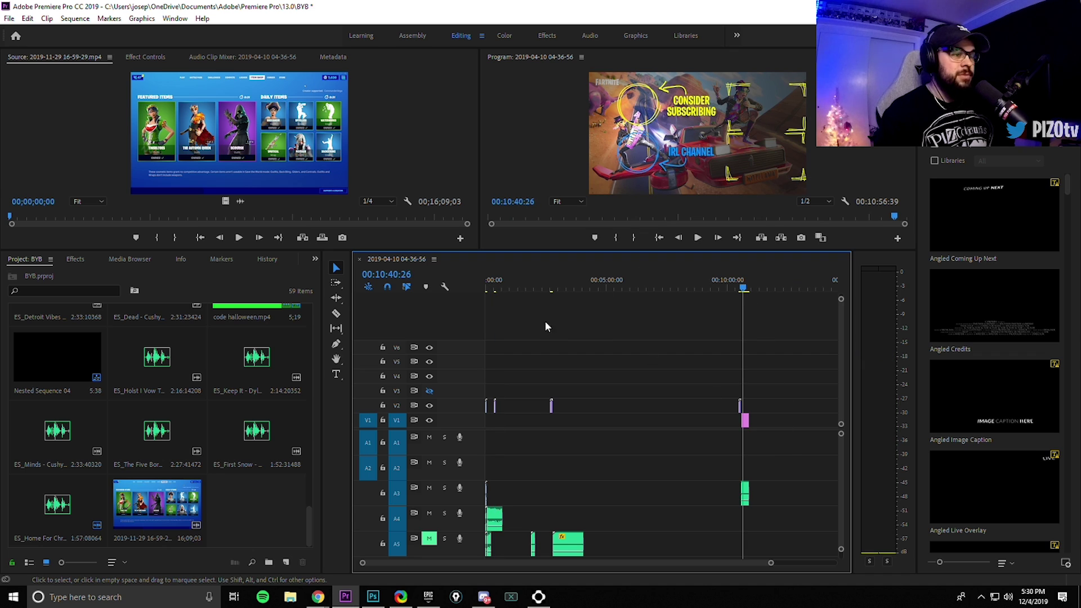
key(Home)
drag(764, 566, 655, 574)
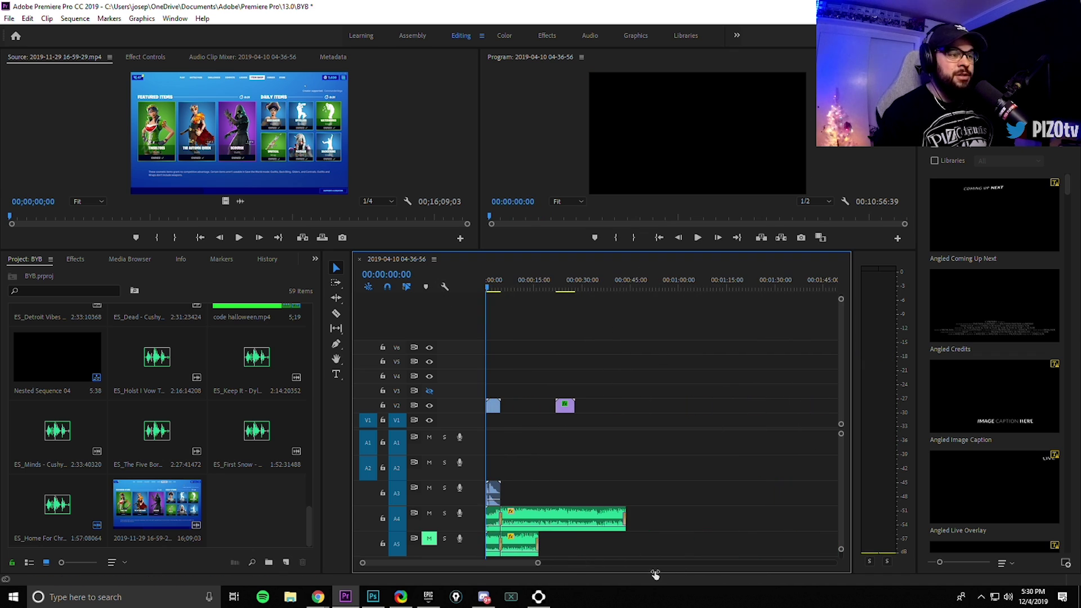
Mark an In point at 00;00;20;03 in the source recording and an Out point about 2.5 seconds after it.
click(209, 145)
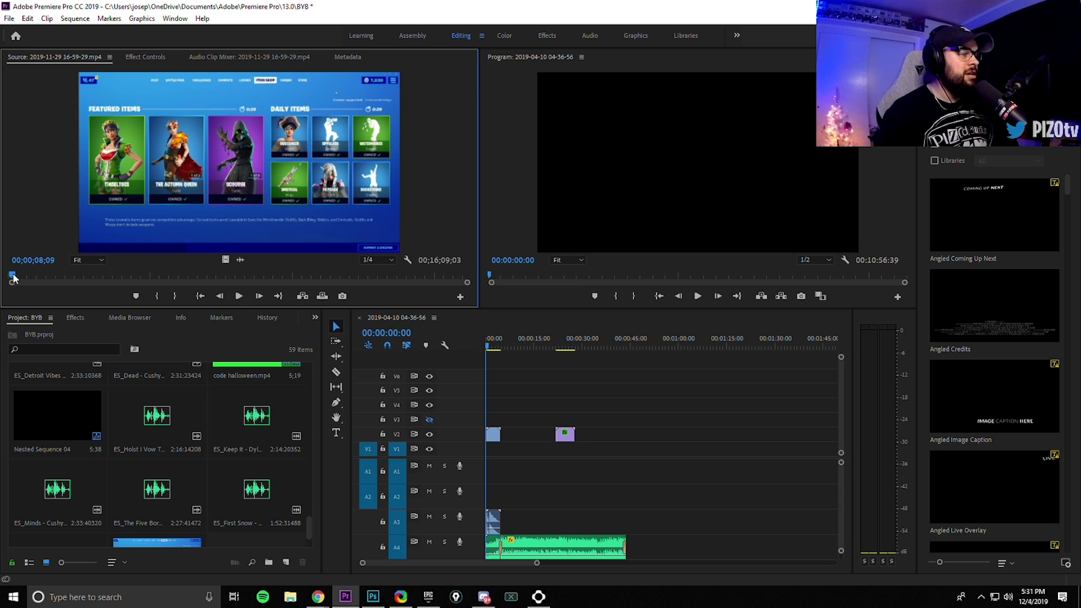
click(14, 477)
drag(14, 275, 17, 276)
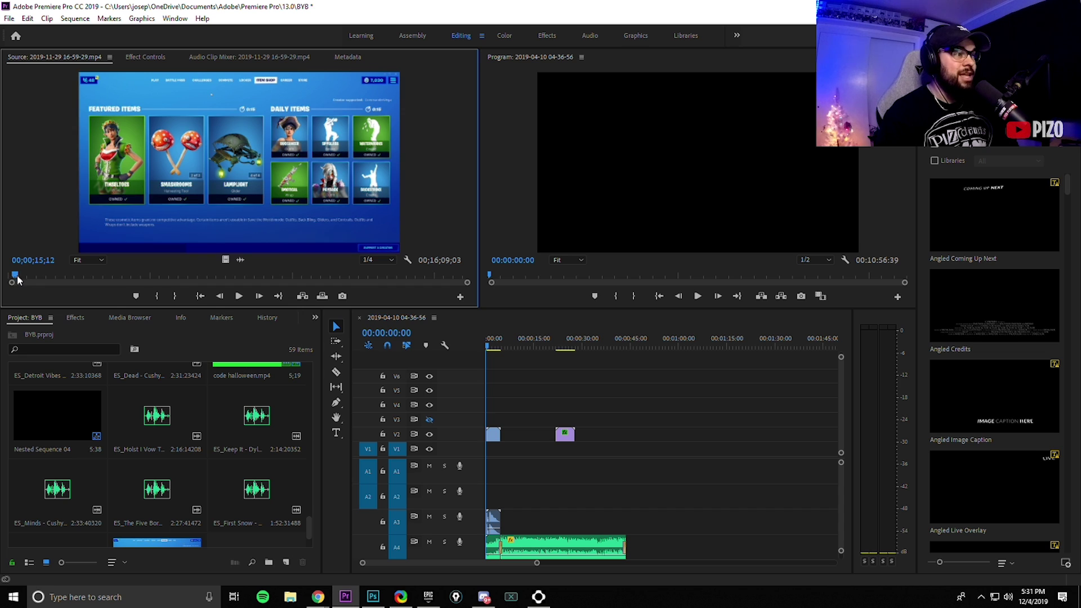
key(space)
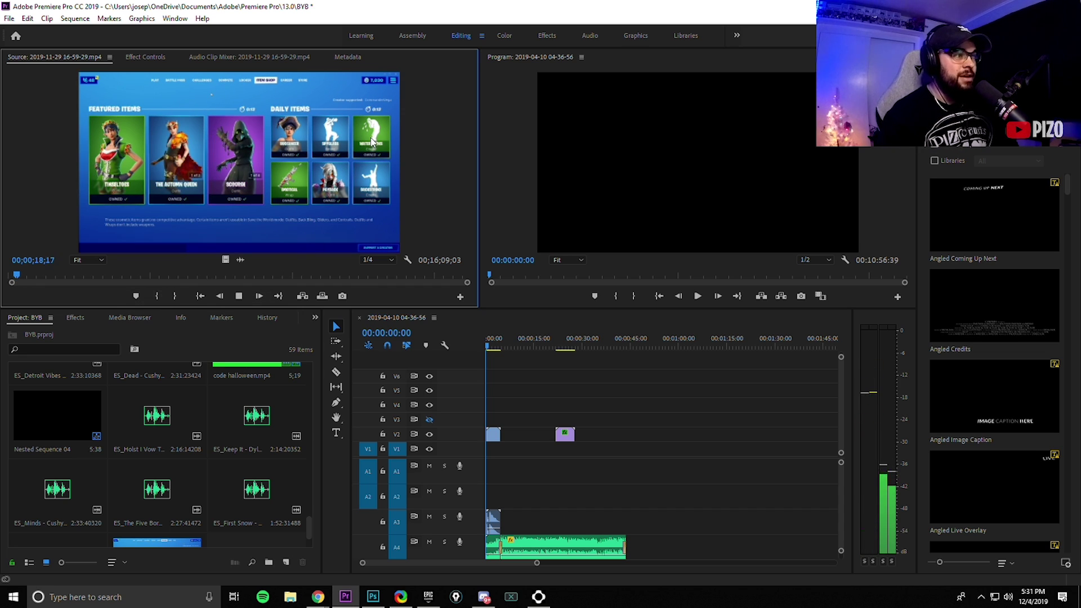
key(space)
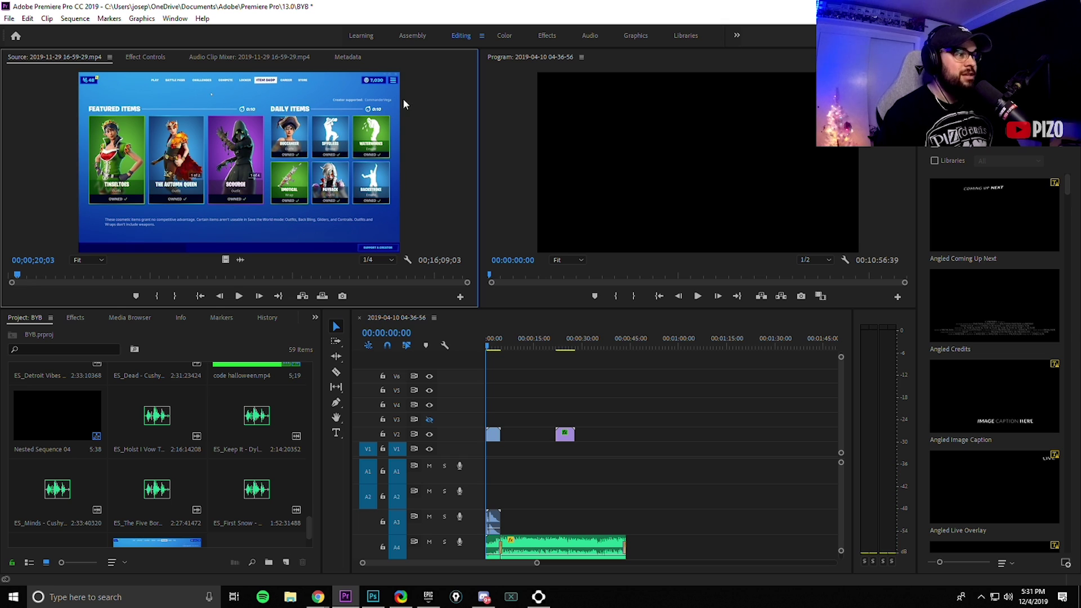
click(158, 296)
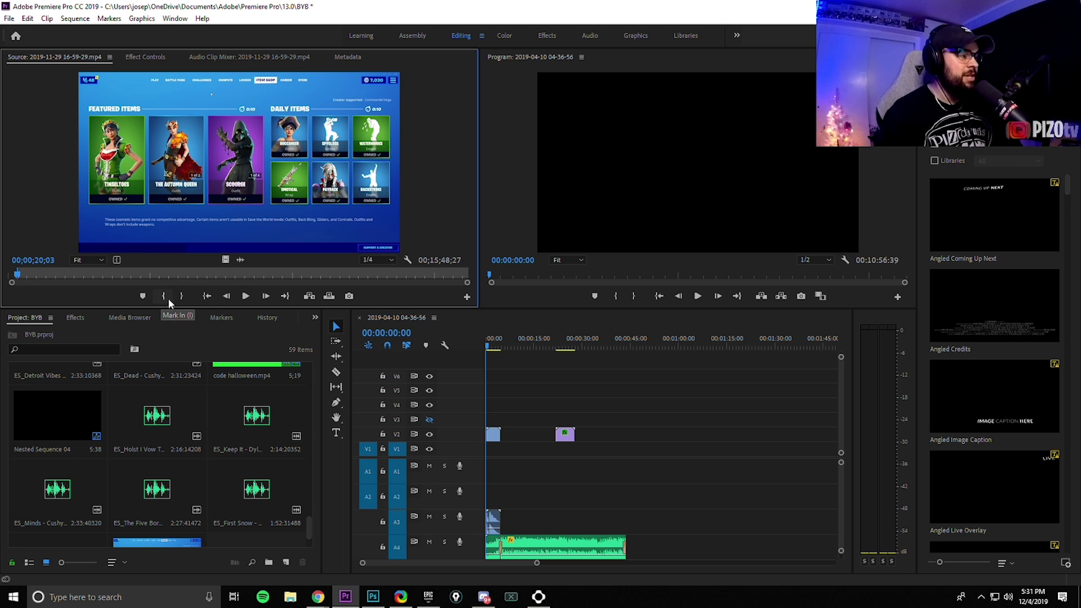
key(space)
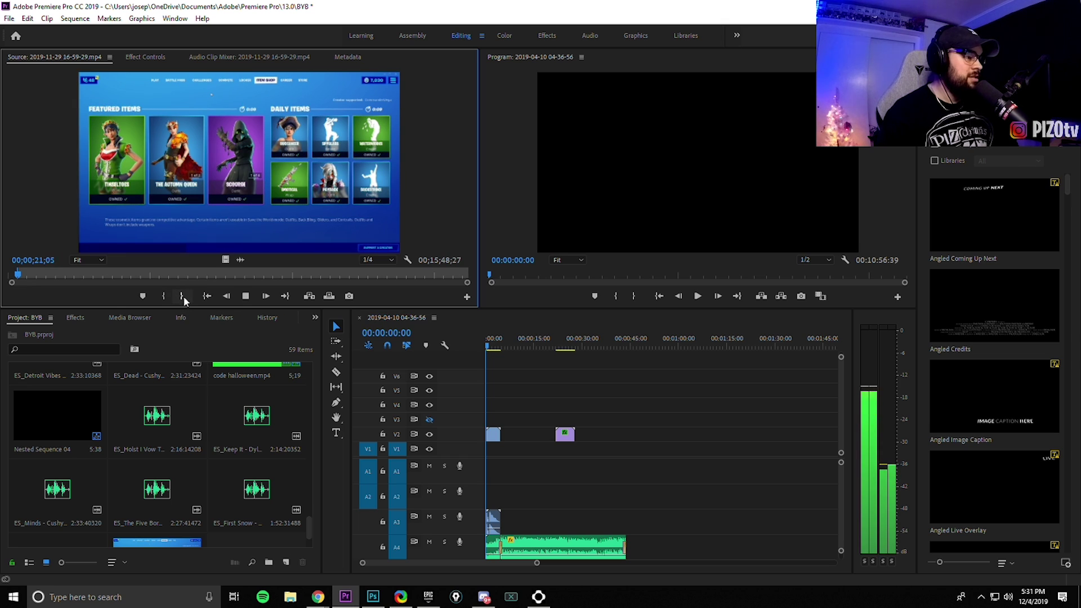
click(182, 296)
key(space)
Place the marked recording on V1 and extend its beginning back to the start of the sequence.
drag(191, 216, 505, 472)
drag(537, 563, 482, 575)
drag(686, 451, 485, 461)
Split the V1 recording where PIZO Intro.mp4 ends and set both pieces to frame size.
key(c)
click(665, 453)
key(v)
right_click(637, 451)
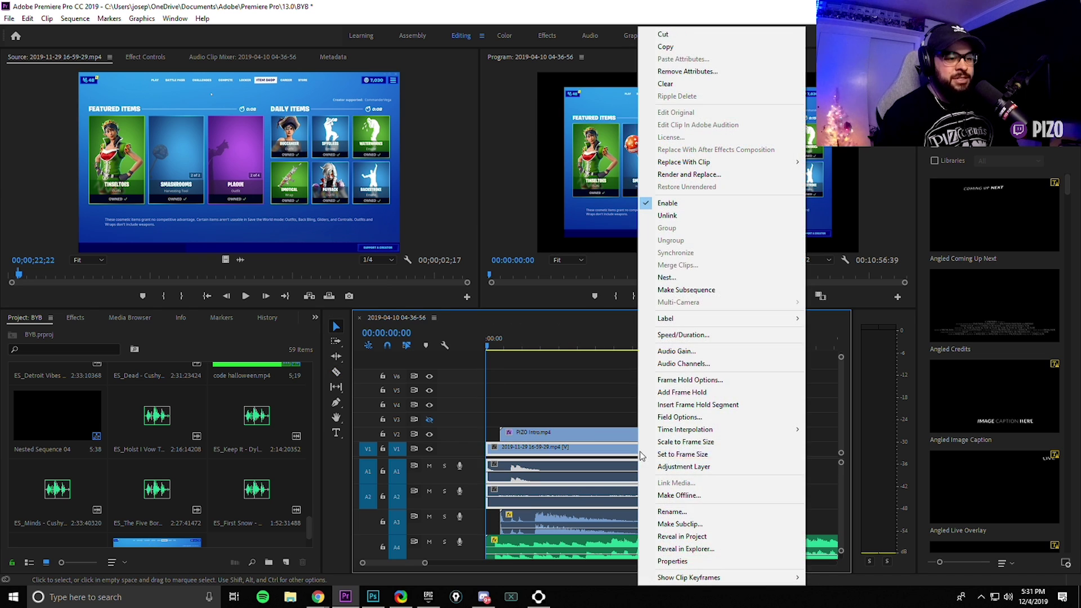
click(684, 454)
right_click(703, 450)
click(748, 455)
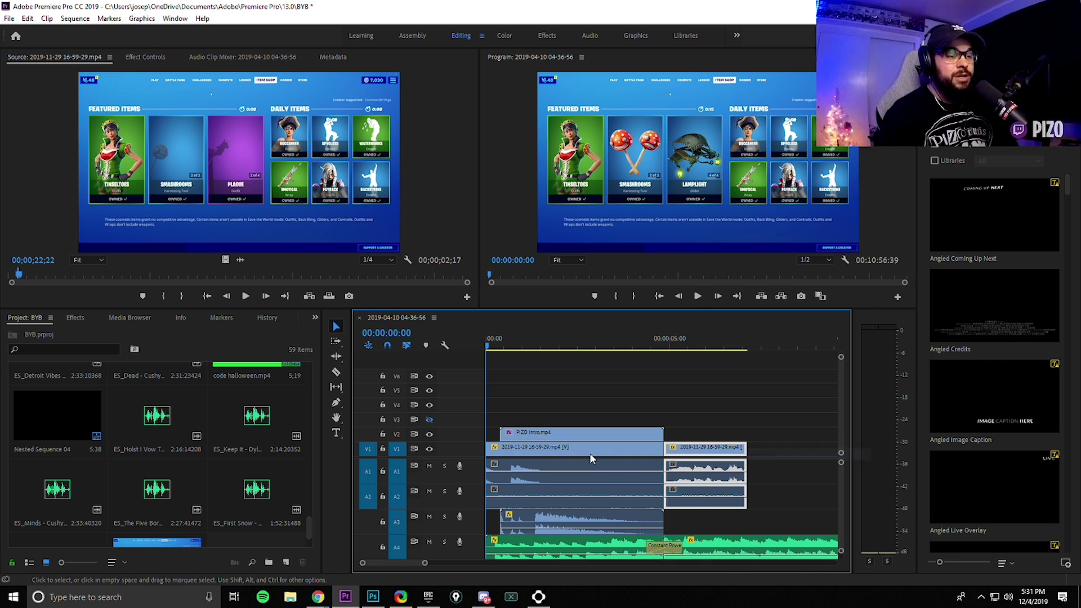
Add a Dip to Black transition to the beginning of the first V1 clip.
click(74, 319)
click(9, 404)
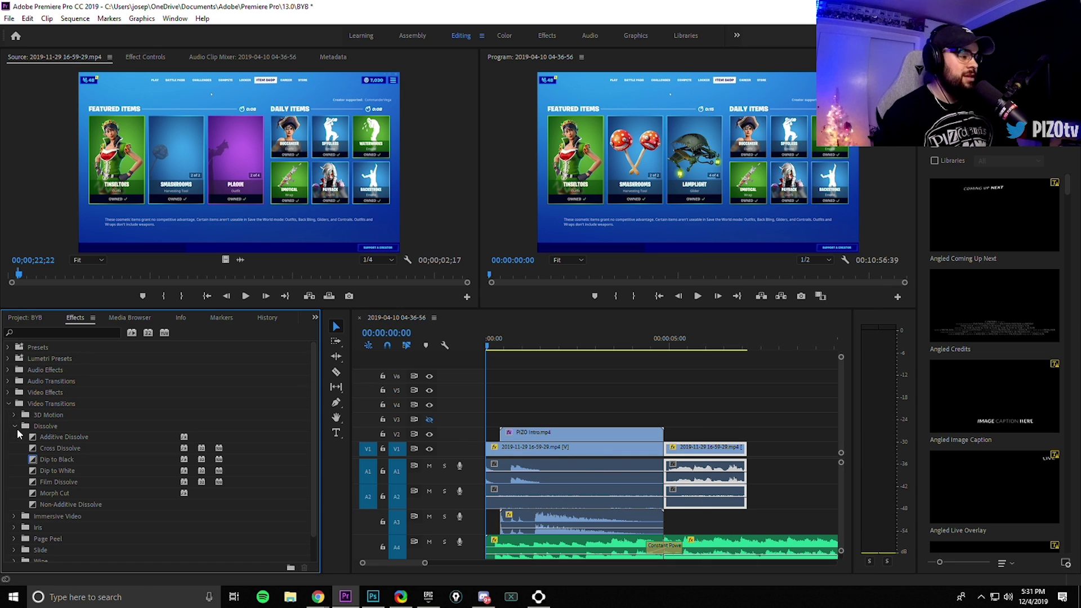
drag(50, 459, 495, 449)
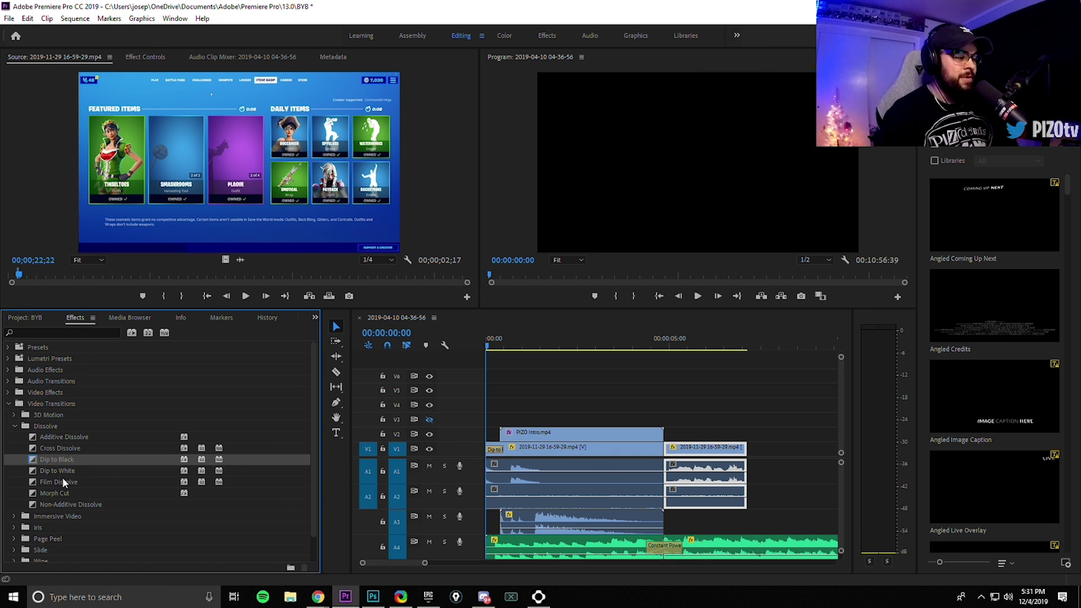
Add a Film Dissolve at the cut between the two V1 clips and apply the Gaussian Blur 100 preset to the first clip.
drag(660, 453, 663, 449)
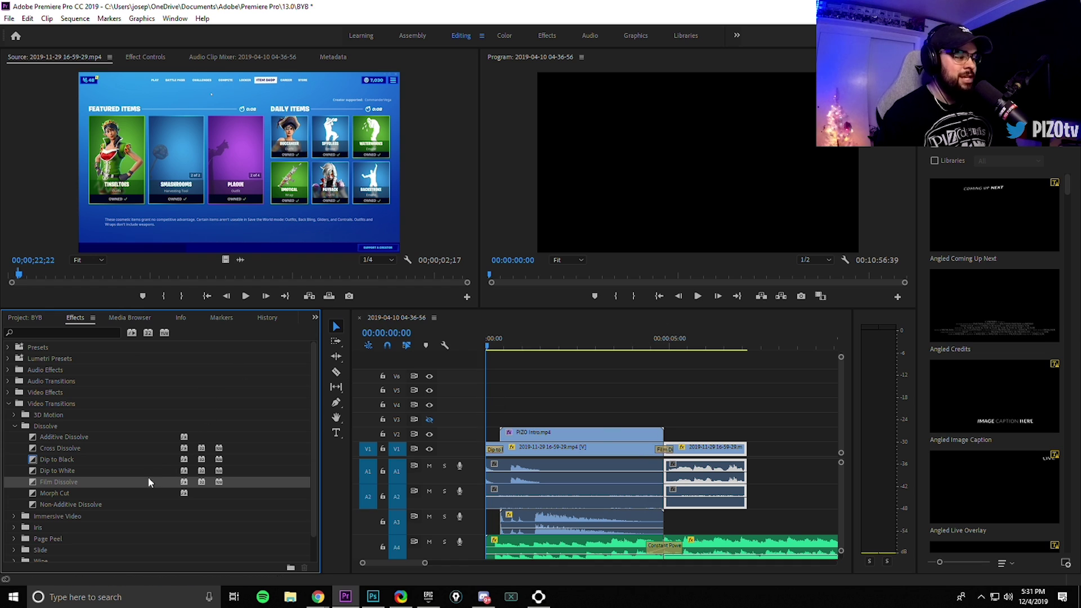
click(8, 347)
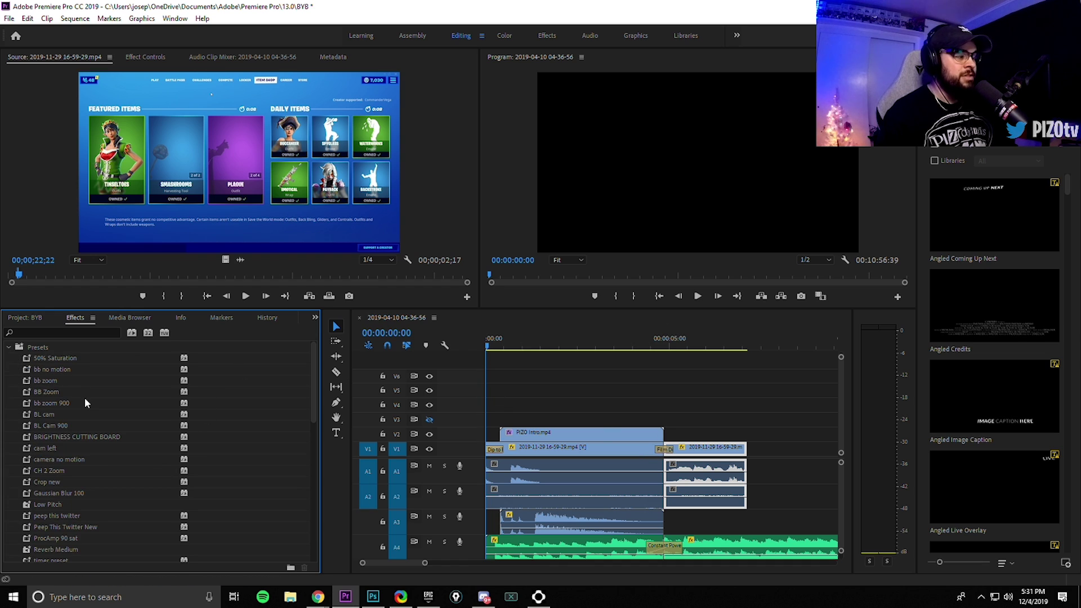
drag(64, 497, 594, 453)
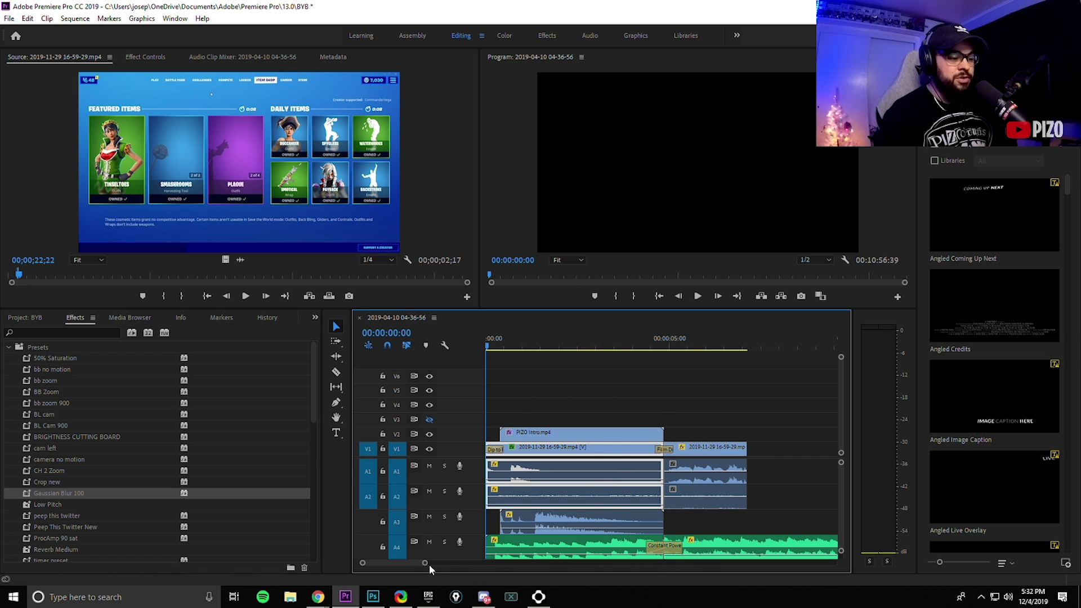
Extend the second V1 clip to about 00:00:30:00 and split it at 00:00:17:55.
drag(426, 563, 472, 563)
drag(656, 455, 785, 454)
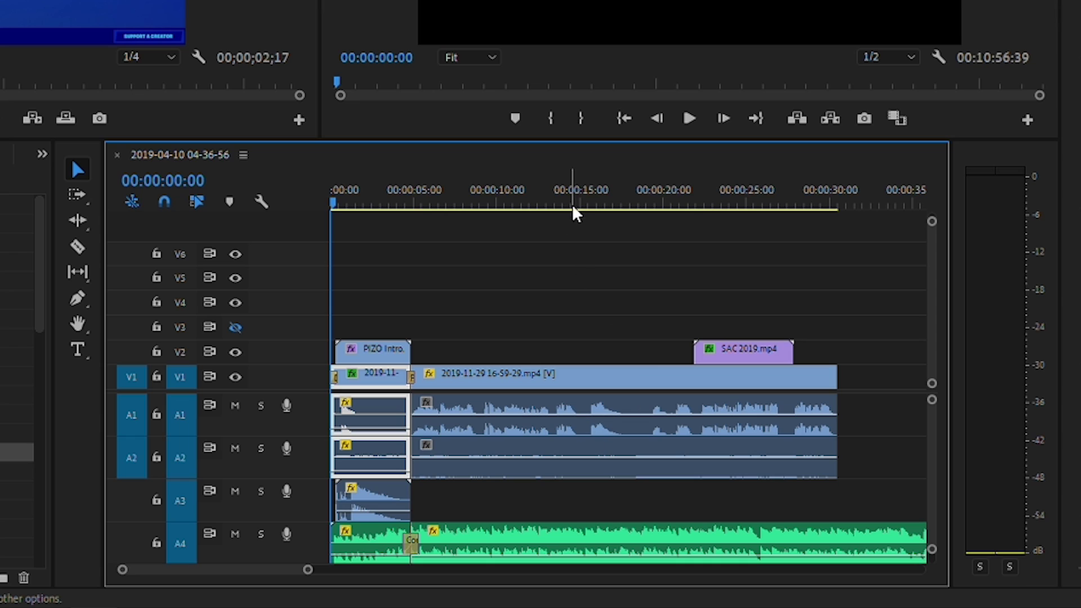
drag(629, 346, 648, 342)
mouse_move(607, 200)
mouse_down()
mouse_move(597, 201)
mouse_move(616, 203)
mouse_move(604, 205)
mouse_up()
drag(309, 573, 332, 573)
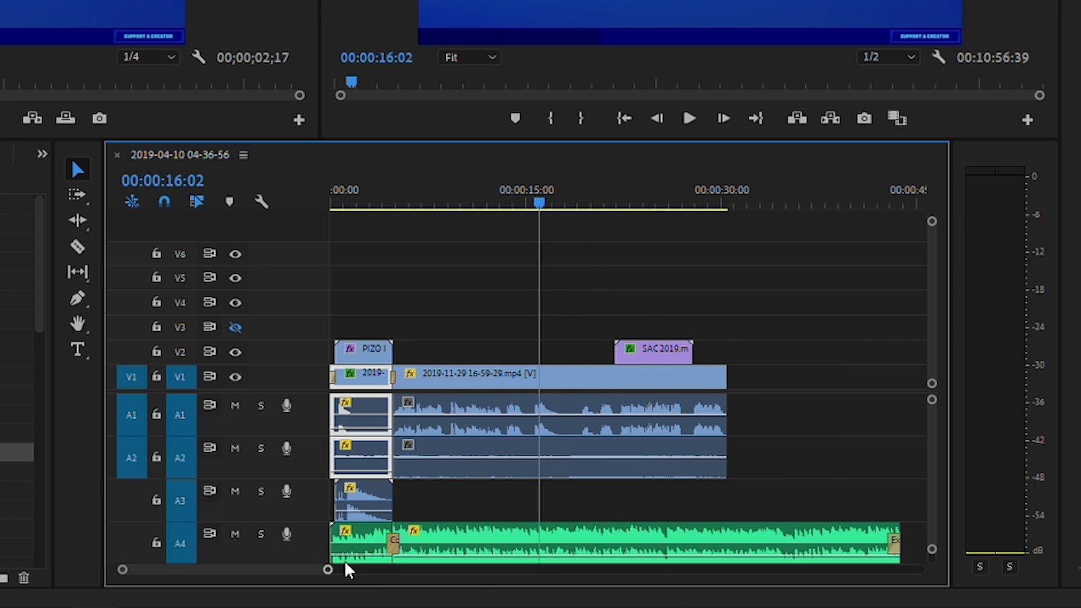
drag(544, 211, 563, 209)
key(c)
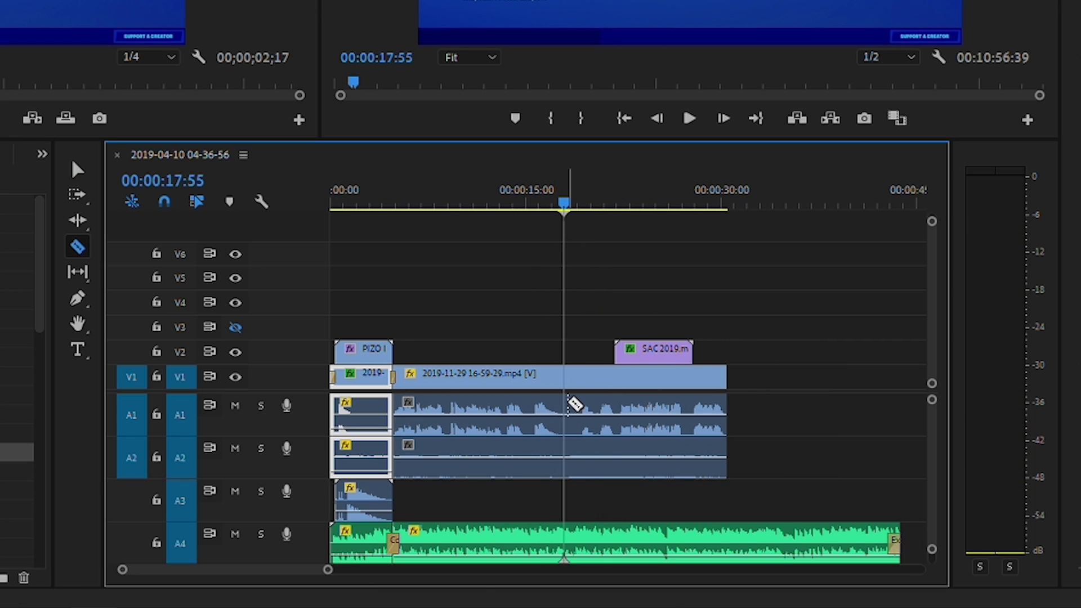
click(566, 373)
key(v)
Lower the A2 volume of the clip before the 00:00:17:55 cut and trim the A4 music to end at that cut.
click(550, 470)
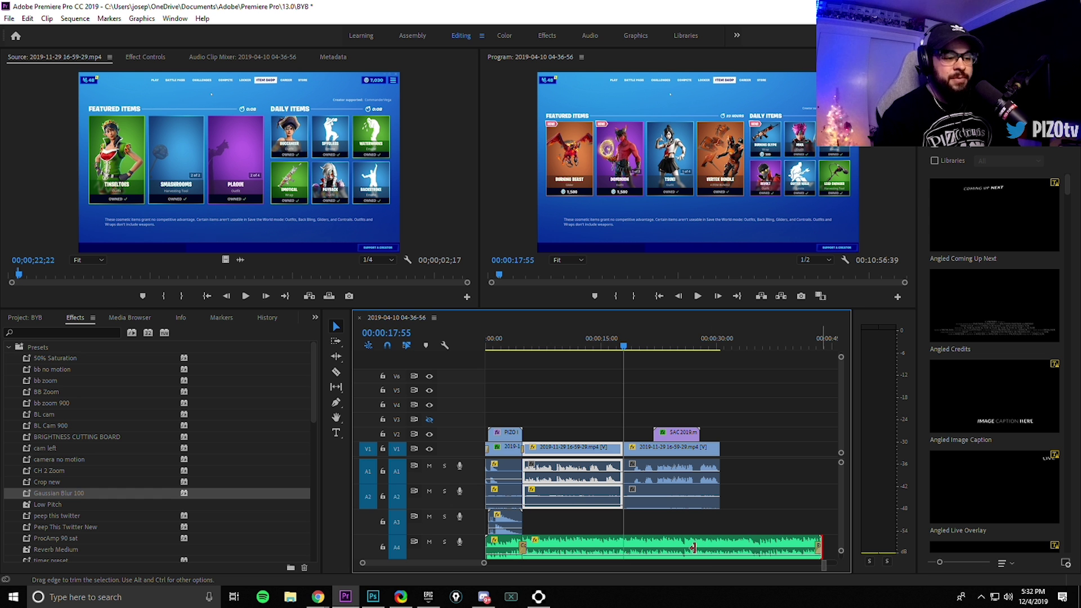
drag(898, 543, 622, 548)
Add a Constant Power crossfade on A2 at the 00:00:17:55 cut and play it back.
click(8, 346)
scroll(65, 445, down, 1)
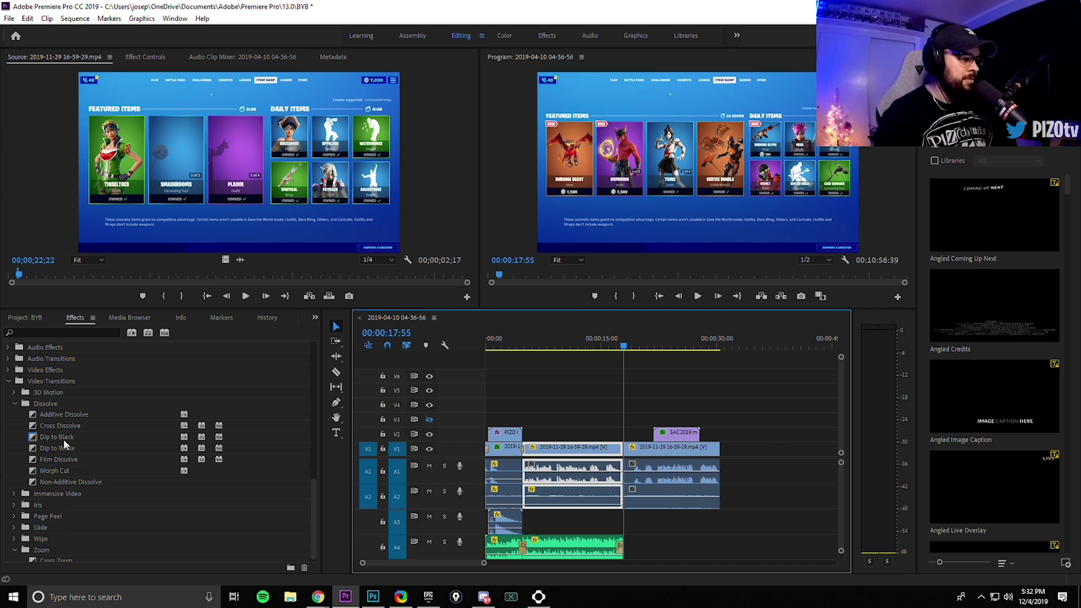
scroll(65, 444, up, 2)
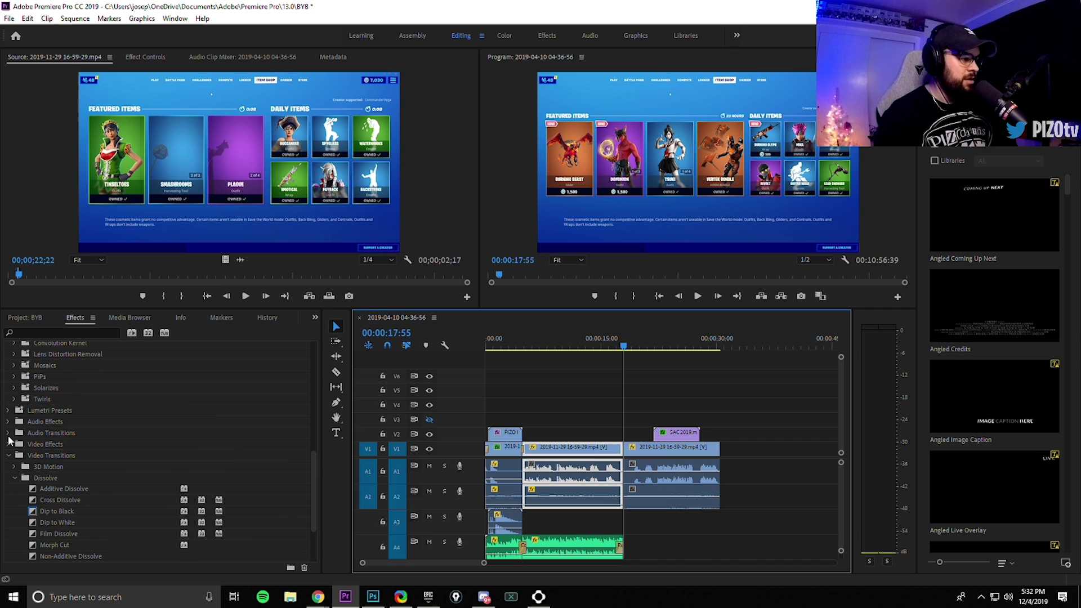
click(8, 434)
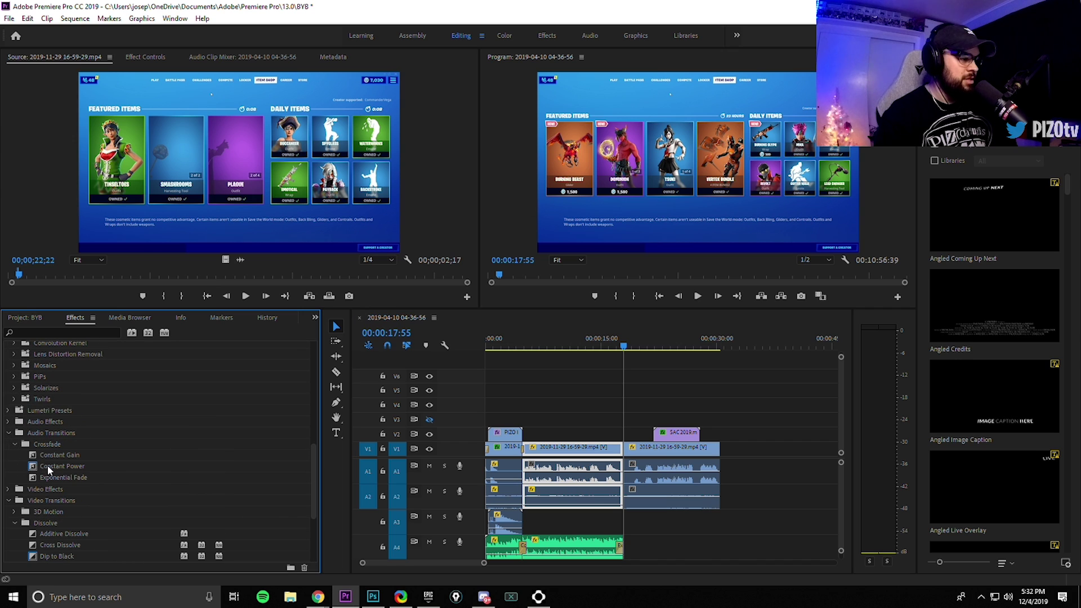
drag(48, 470, 623, 496)
click(604, 344)
key(space)
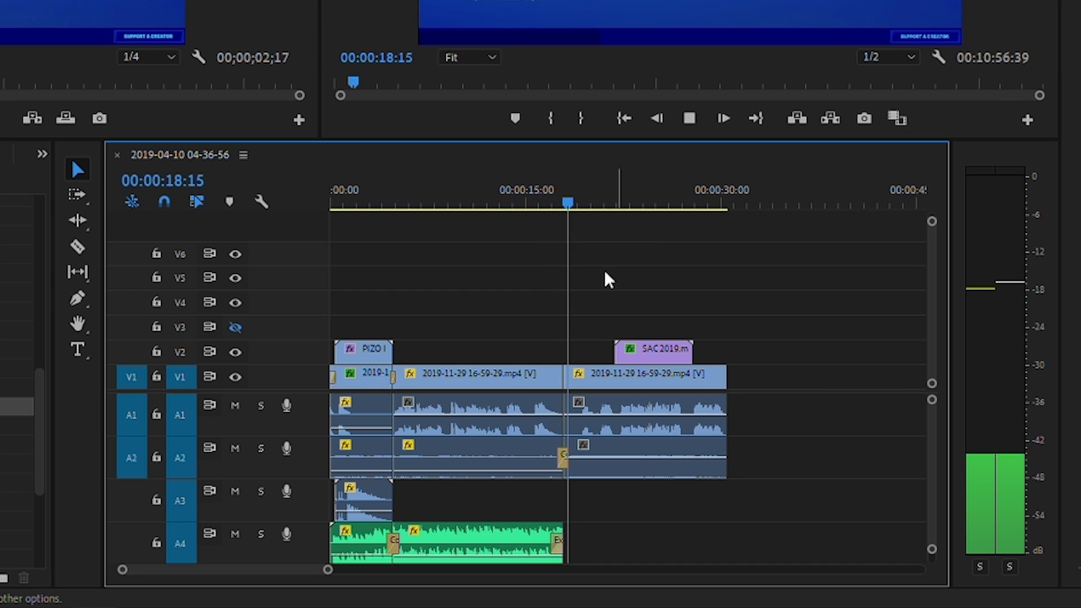
key(space)
Extend the last V1 clip to about 00:02:33:00 and play part of the extended footage.
drag(327, 570, 465, 569)
drag(443, 376, 908, 376)
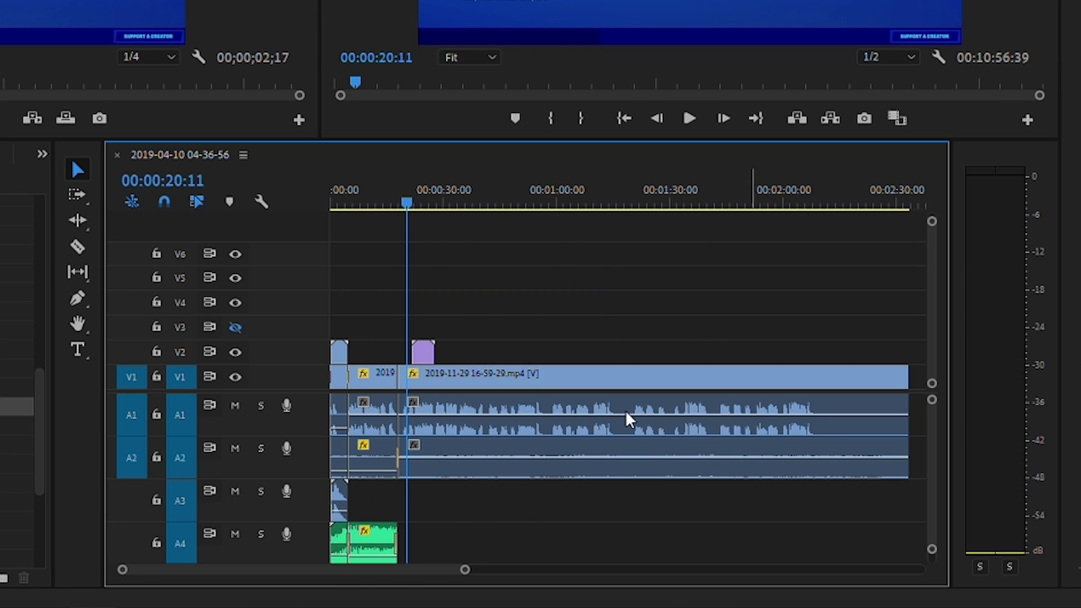
click(536, 198)
key(space)
drag(465, 570, 411, 572)
key(space)
Move the SAC 2019.mp4 overlay on V2 to start at about 00:00:47:30 and play it over the recording.
drag(436, 352, 604, 356)
click(597, 199)
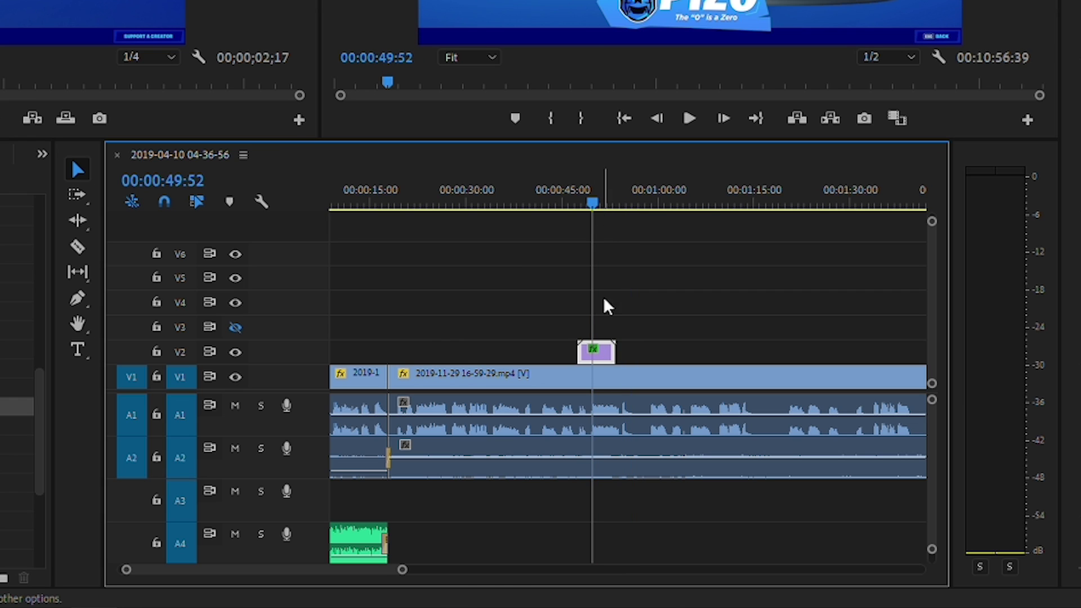
key(space)
drag(403, 570, 360, 579)
key(space)
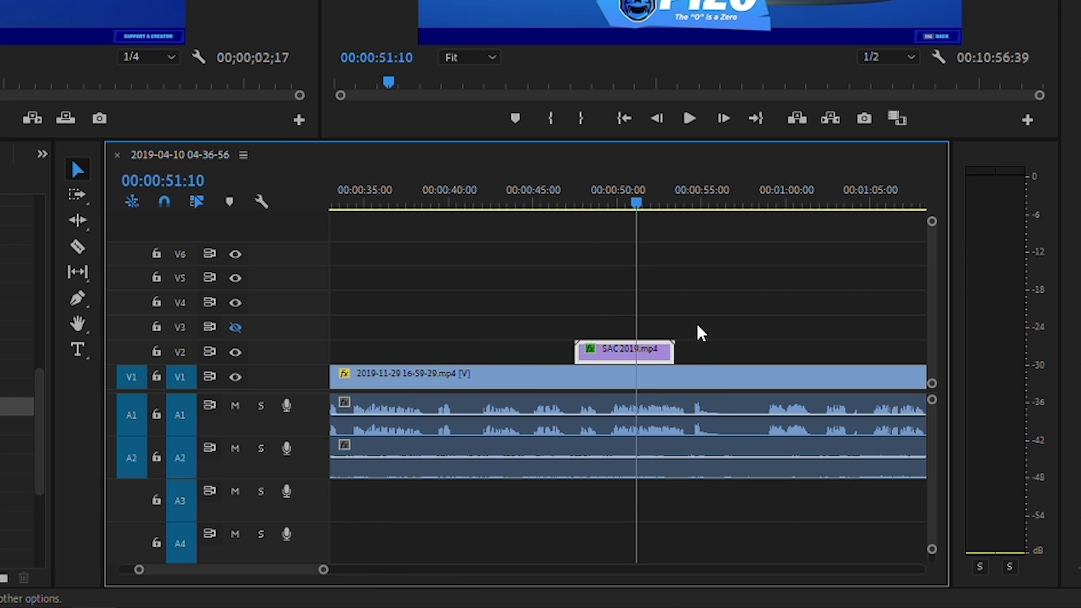
Split the recording at about 00:00:55:00 and remove about 3 seconds of silence following the cut.
key(c)
click(705, 428)
key(v)
drag(705, 376, 761, 393)
Add Constant Power crossfades on A1 and A2 and an Additive Dissolve on V1 at the 00:00:55:00 cut, and play it back.
drag(63, 468, 705, 496)
drag(62, 466, 706, 473)
drag(60, 534, 706, 448)
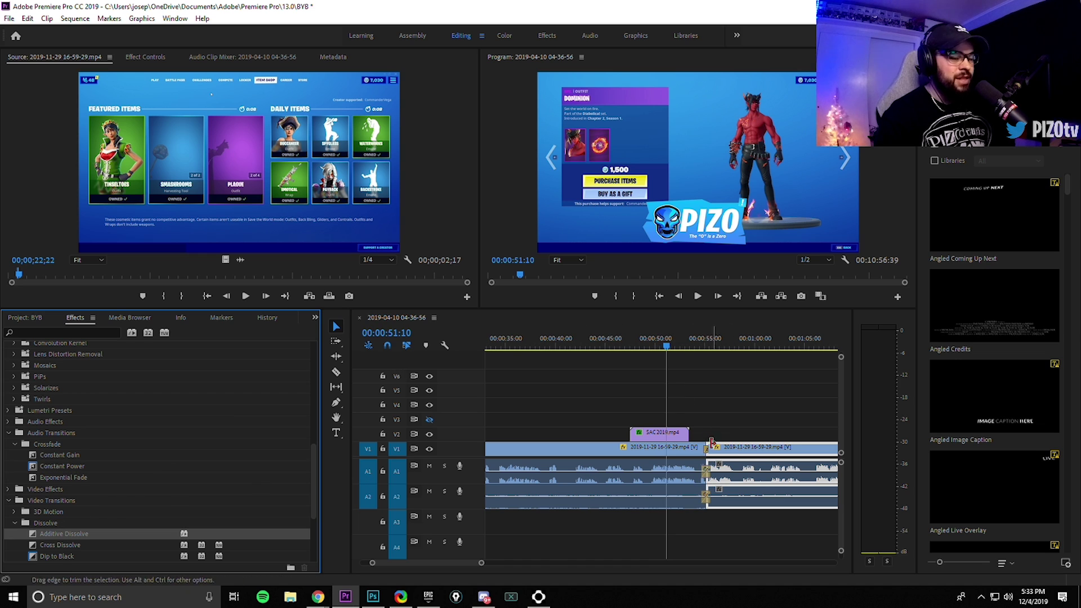
click(714, 392)
key(space)
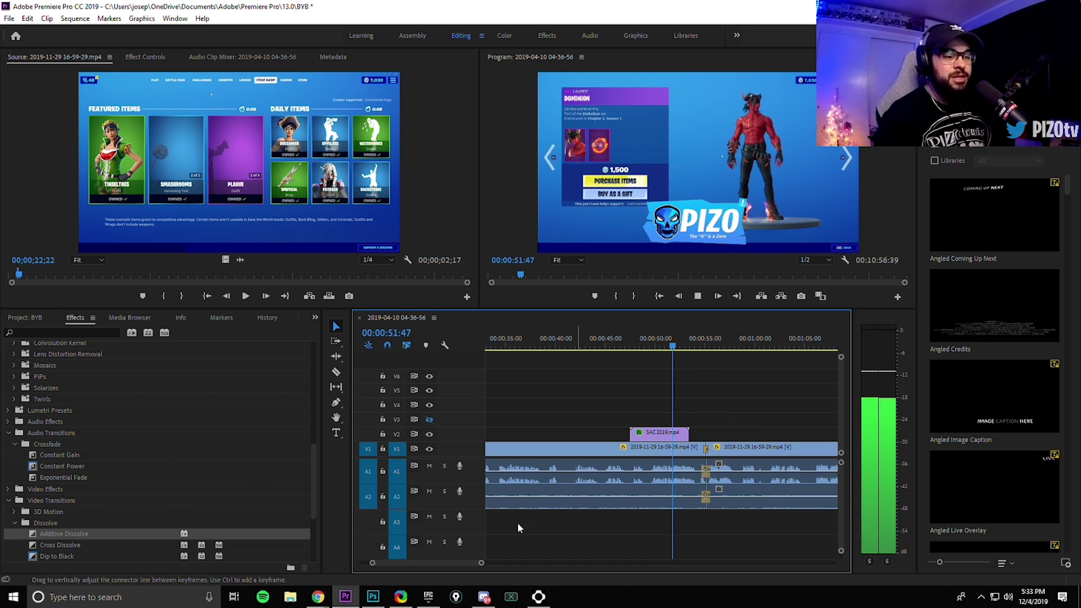
drag(481, 562, 520, 567)
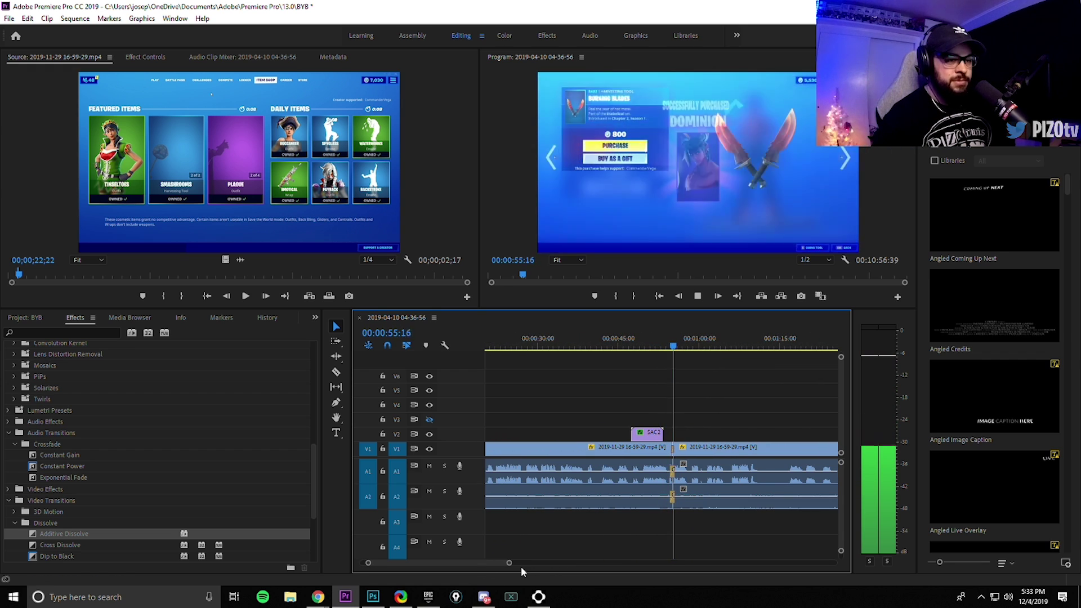
key(space)
Split the recording at about 00:01:10:10 and remove the silent stretch following the cut.
key(c)
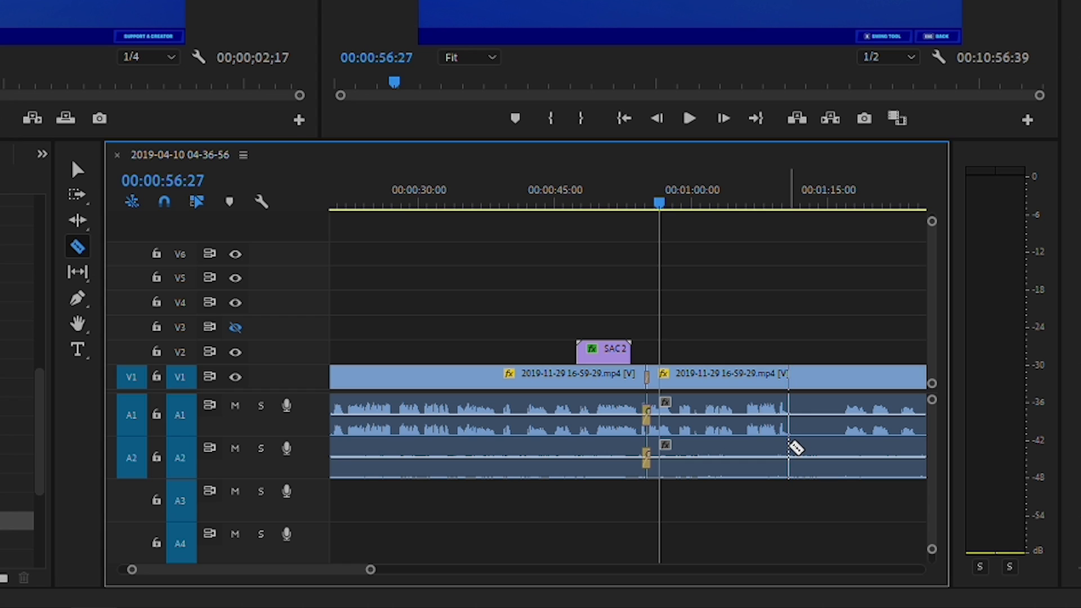
click(789, 448)
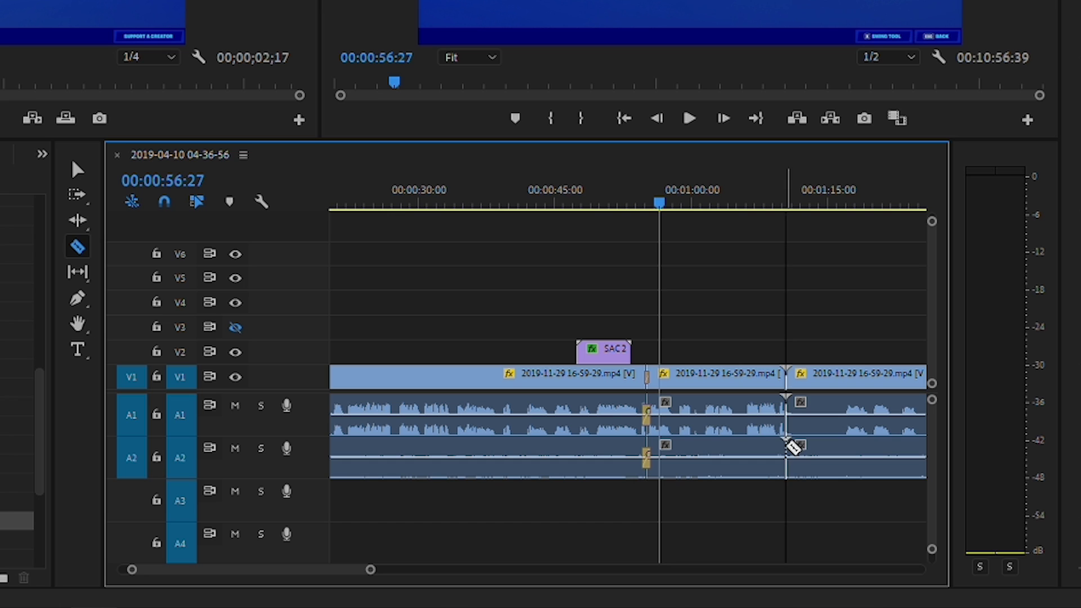
key(v)
drag(370, 569, 469, 569)
drag(588, 374, 614, 373)
drag(631, 385, 607, 386)
Add a Constant Power crossfade on A2 and an Additive Dissolve on V1 at the 00:01:10:10 cut, and play it back.
click(581, 203)
key(space)
drag(470, 571, 388, 569)
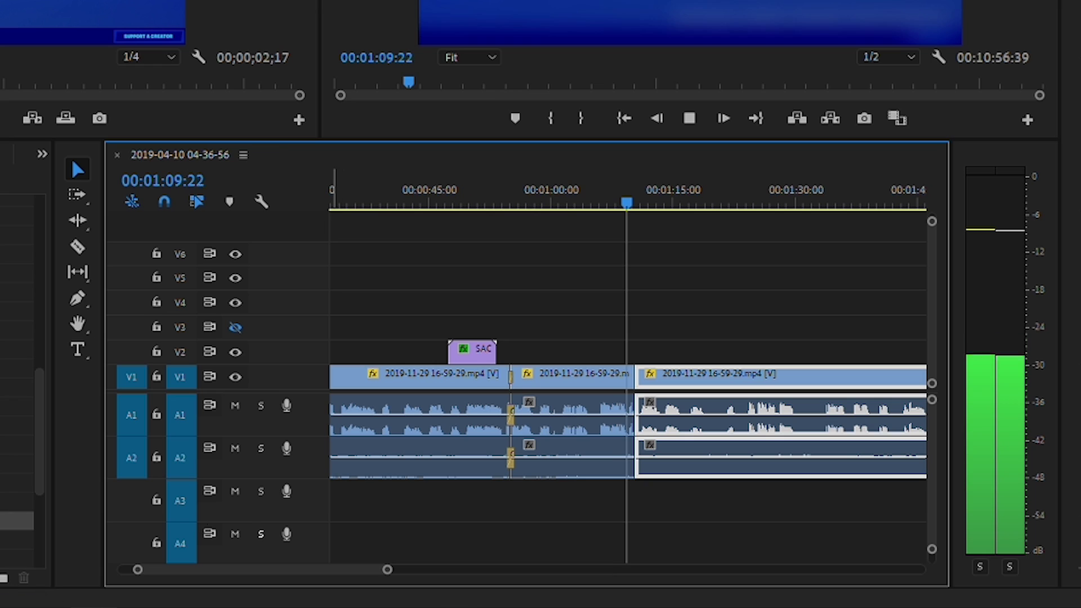
click(17, 406)
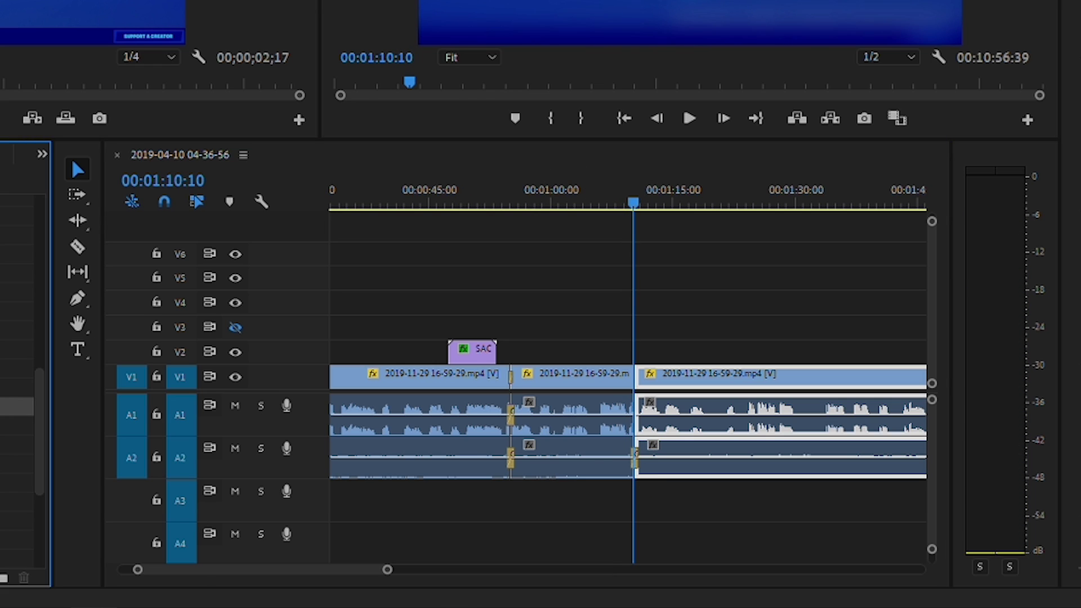
drag(63, 533, 269, 458)
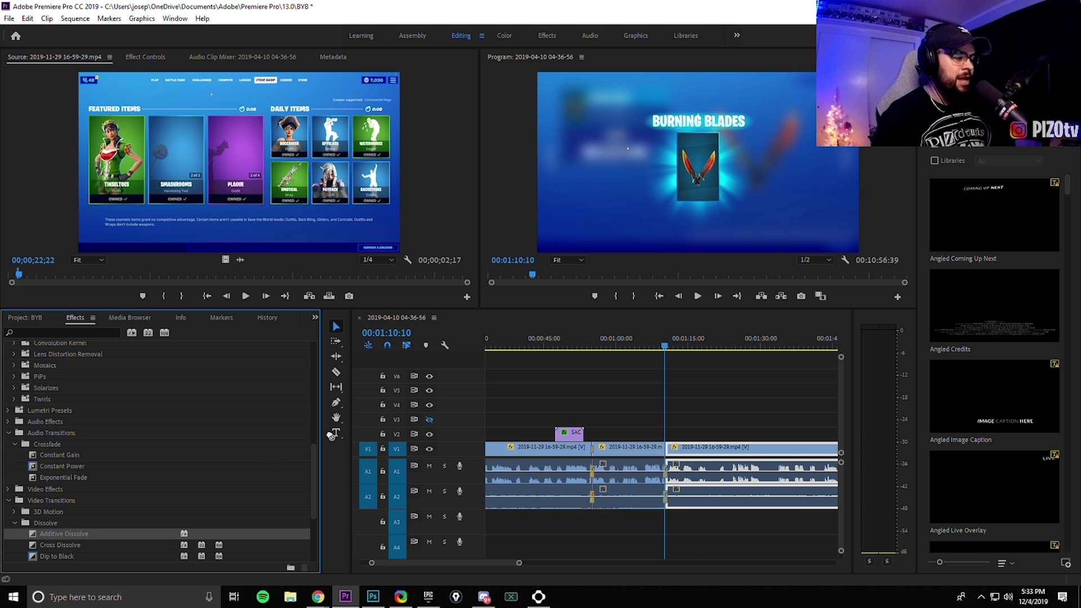
key(space)
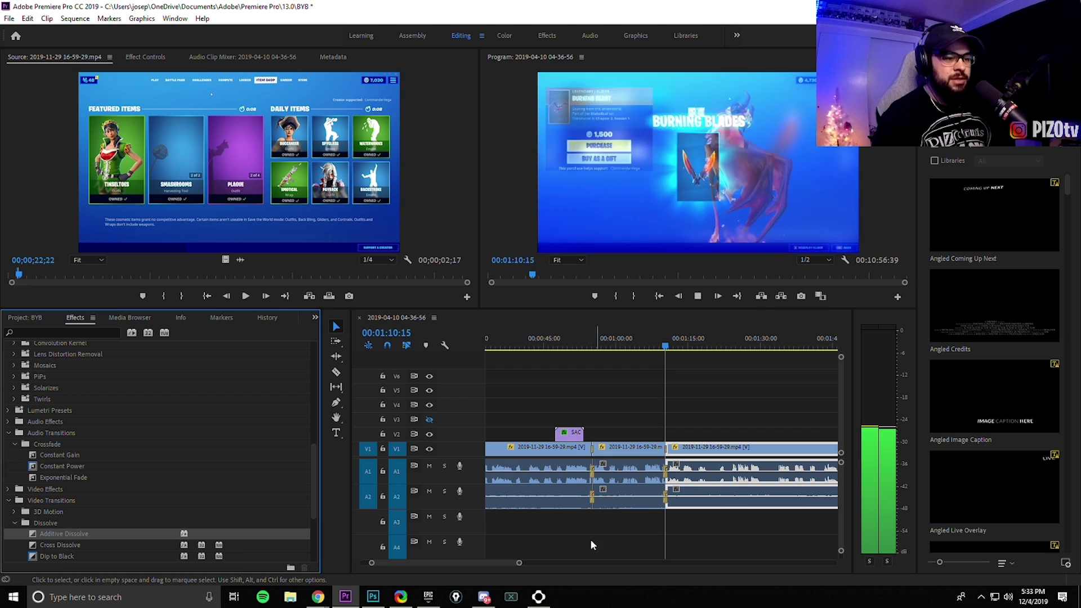
Split the recording at 00:01:29:59, trim about 3.5 seconds of silence off the following clip and close the gap.
drag(519, 564, 586, 570)
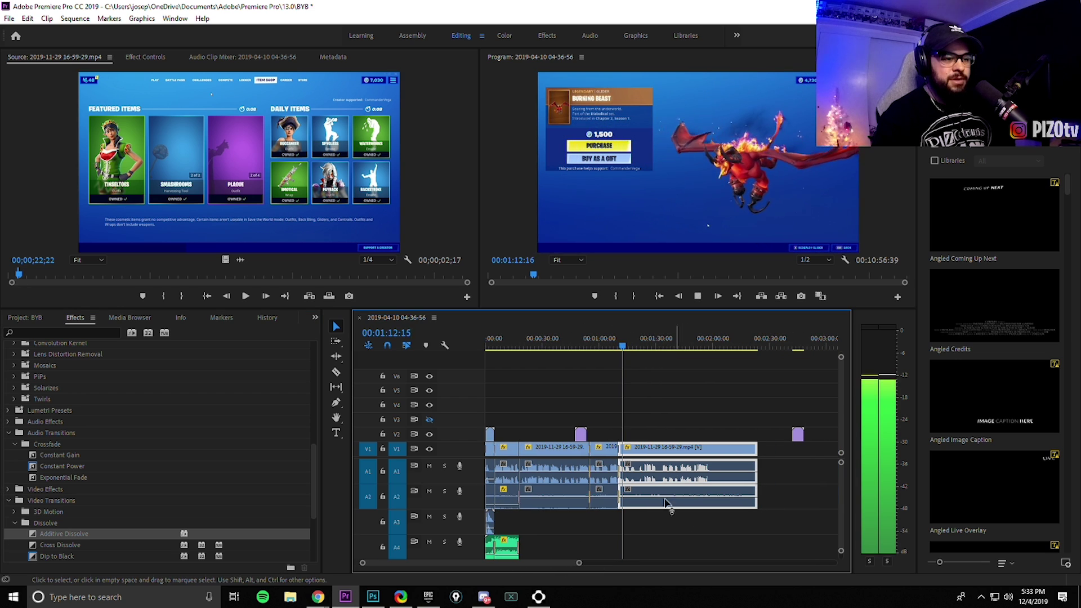
drag(630, 347, 645, 353)
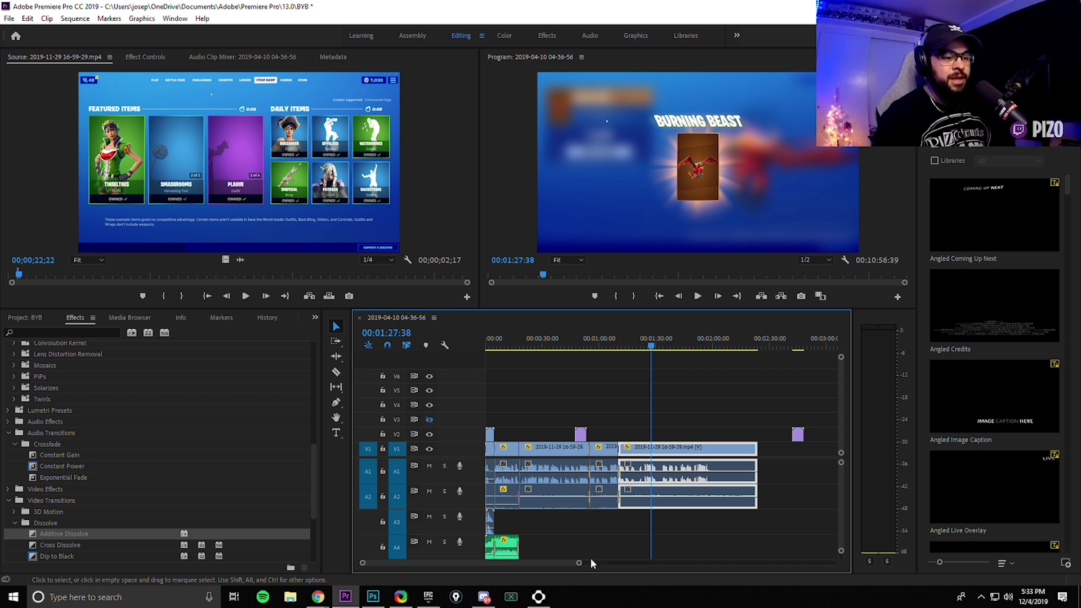
drag(579, 563, 522, 567)
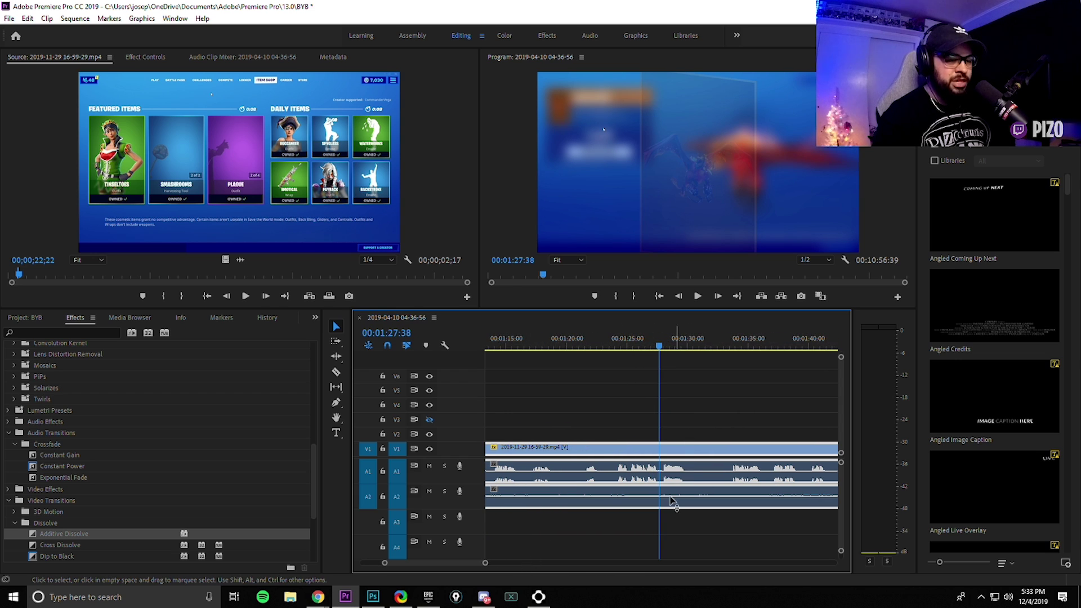
key(c)
key(space)
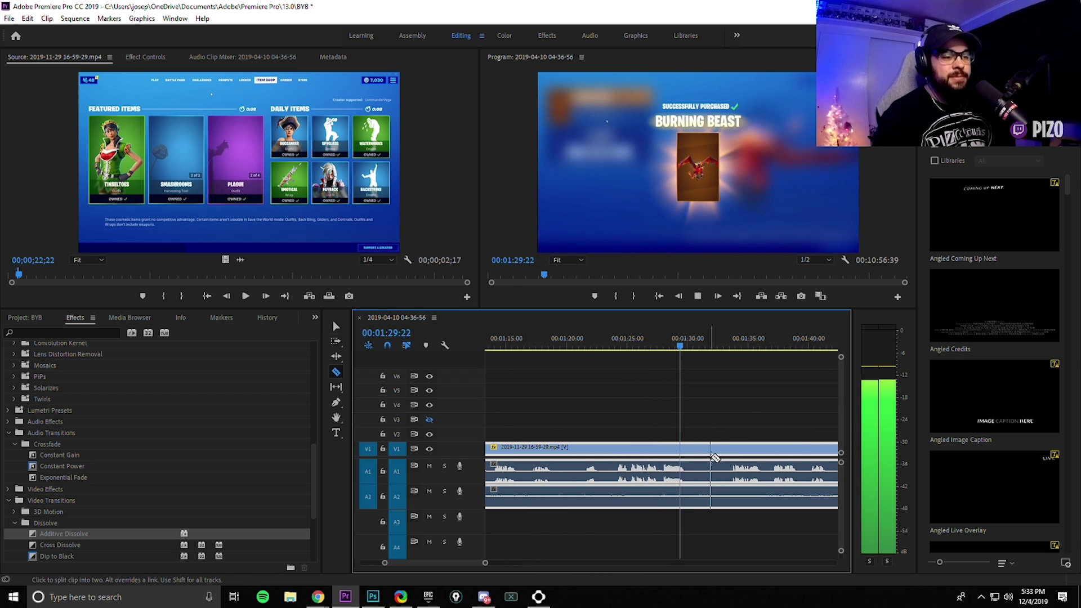
key(space)
click(687, 449)
key(v)
drag(689, 450, 731, 447)
drag(768, 454, 723, 453)
Add Constant Power crossfades on A1 and A2 and an Additive Dissolve on V1 at the 00:01:29:59 cut, and play it back.
drag(59, 470, 674, 515)
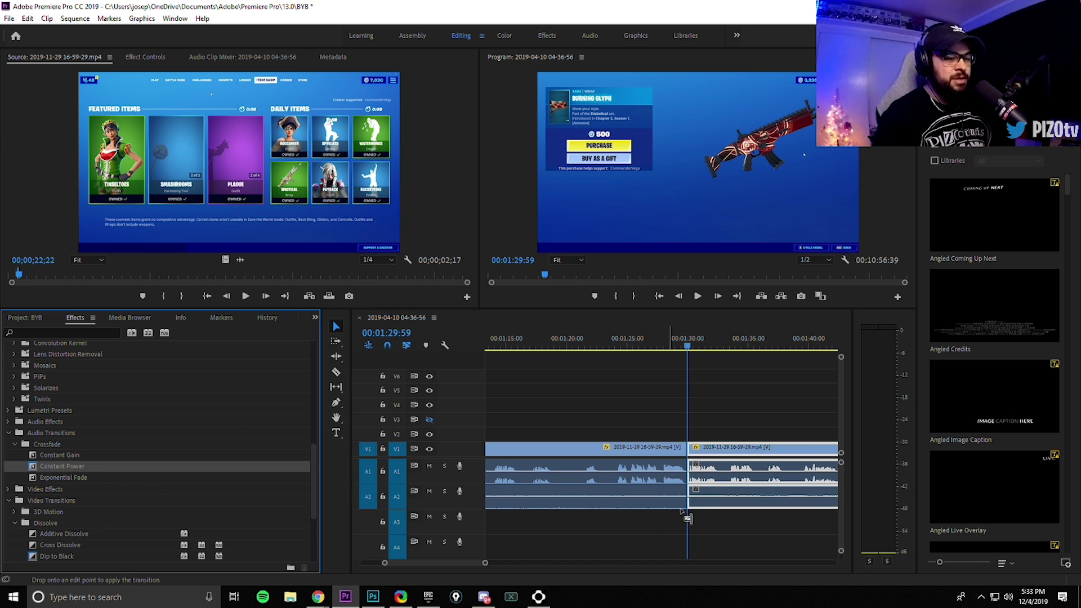
drag(331, 512, 690, 473)
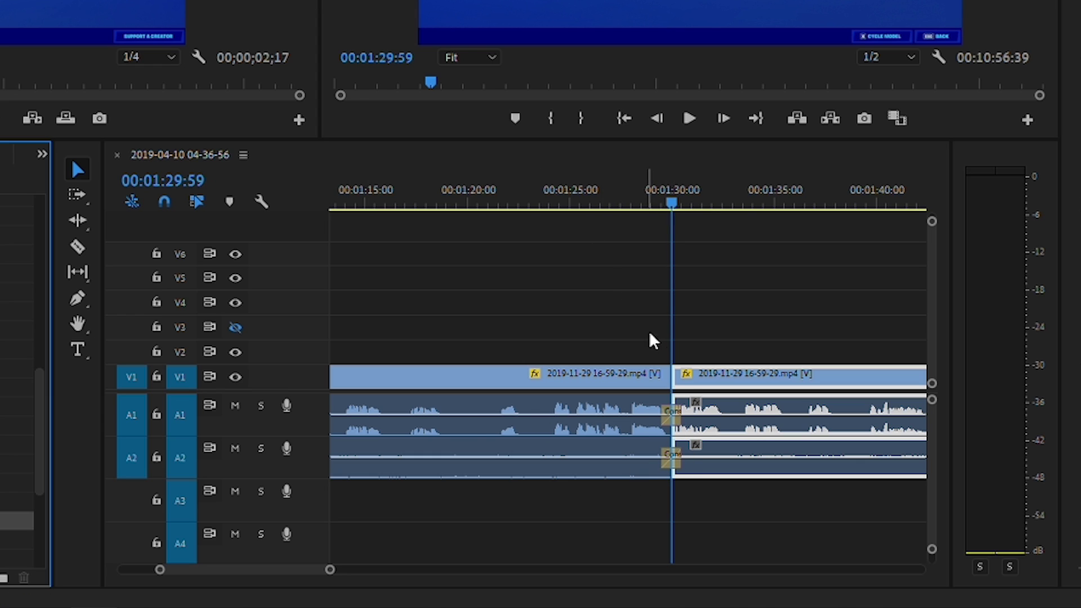
drag(672, 372, 672, 372)
click(660, 202)
click(755, 277)
key(space)
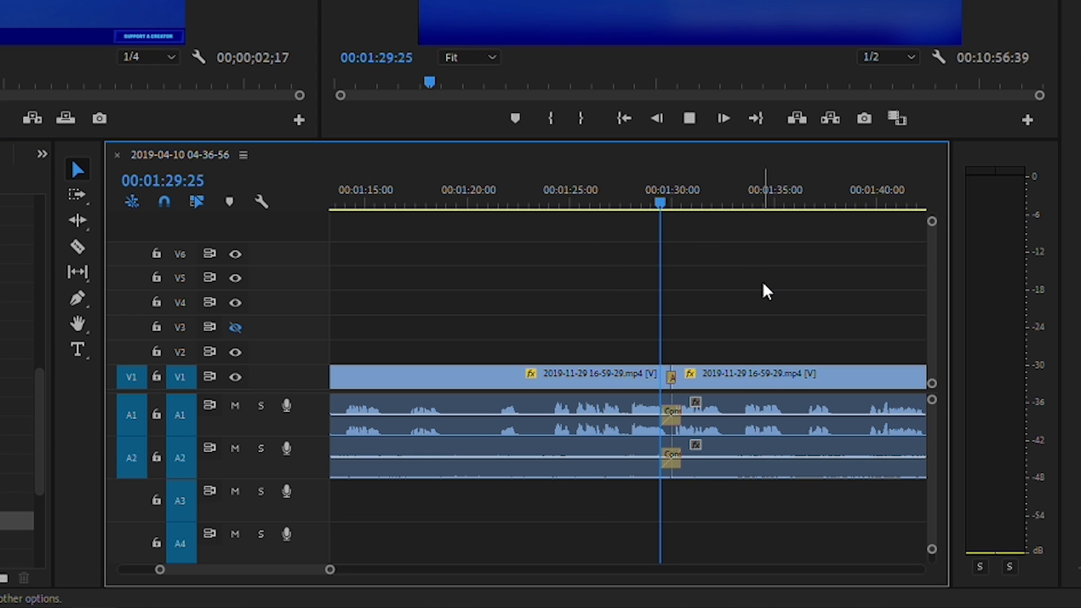
Split the recording at about 00:01:53:30, where the speech ends.
drag(330, 569, 350, 587)
click(707, 197)
key(c)
click(809, 445)
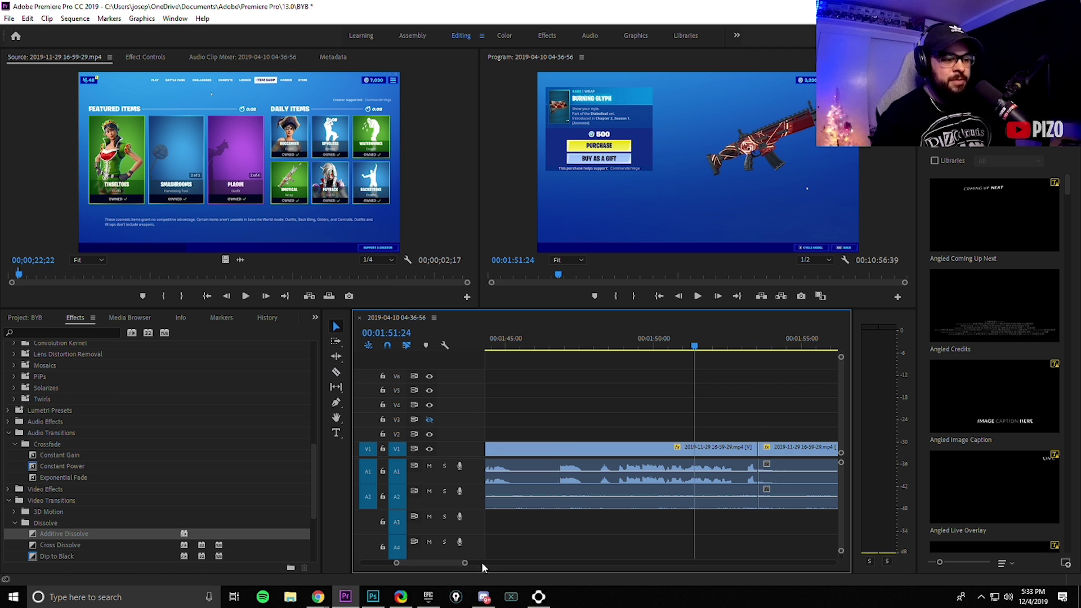
Extend the end of the last recording clip on V1 to about 00:09:18:00 to bring back the rest of the footage.
drag(465, 563, 567, 569)
drag(676, 449, 829, 449)
drag(609, 563, 747, 563)
drag(601, 447, 743, 446)
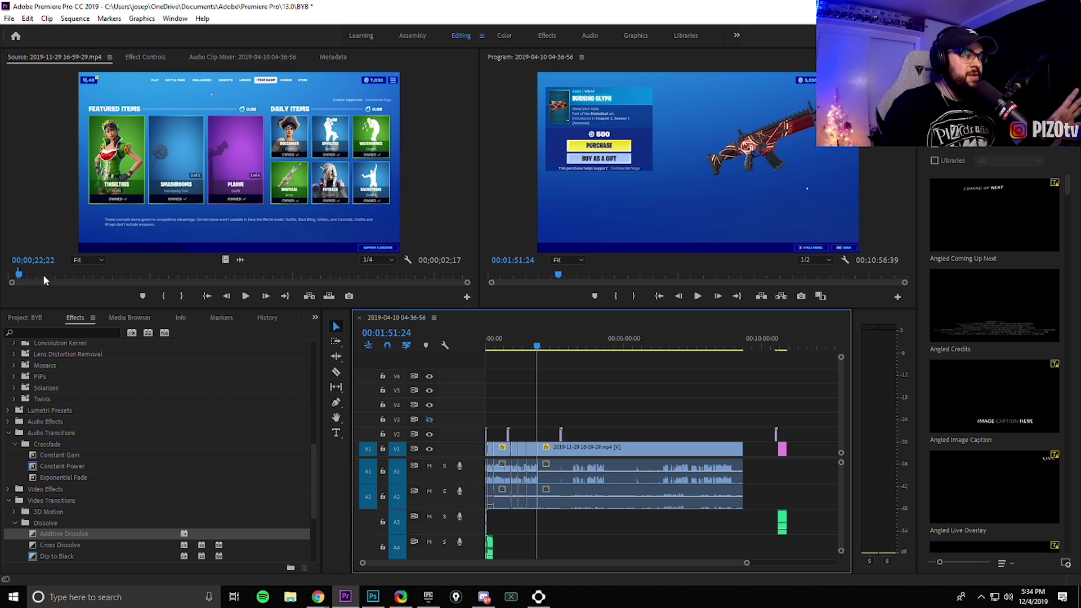
Scrub the source recording and review the sequence around the SAC 2019.mp4 overlay at 00:02:45:00 to examine the silent stretch.
click(244, 275)
click(367, 276)
click(66, 276)
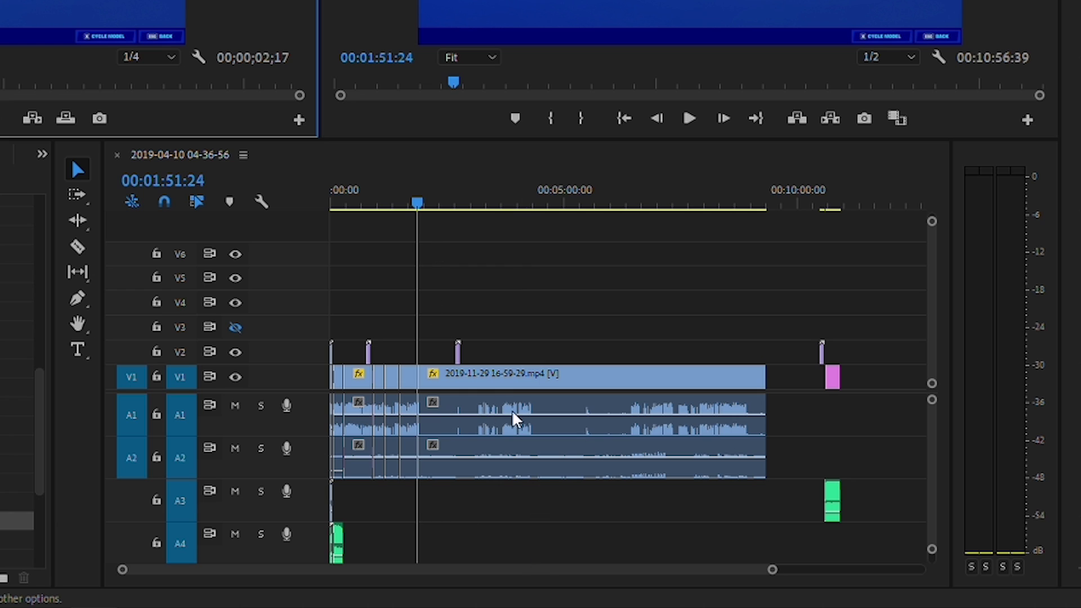
drag(771, 572, 743, 576)
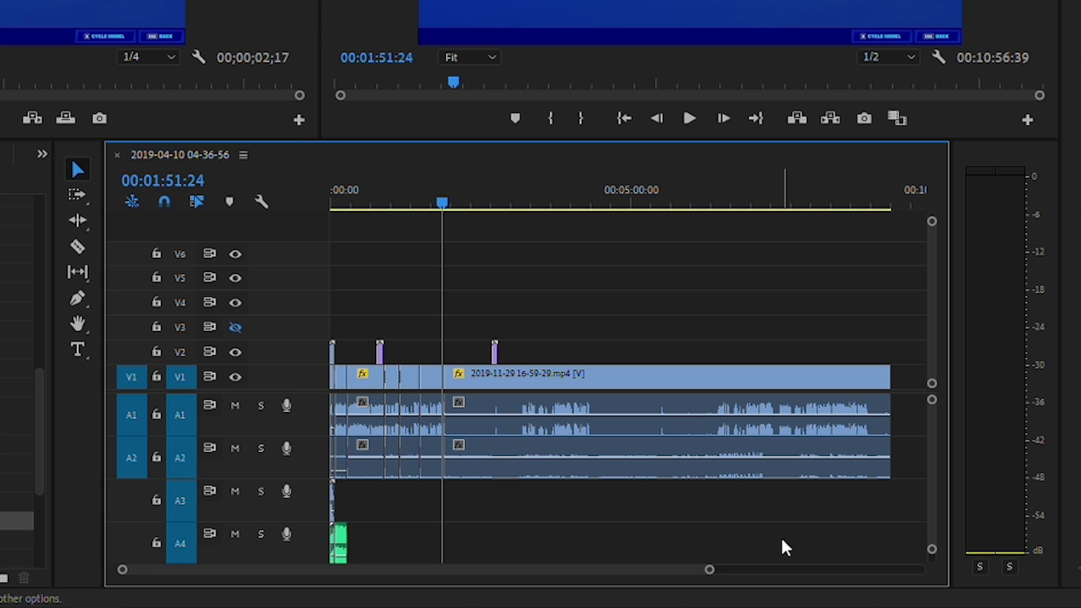
click(491, 198)
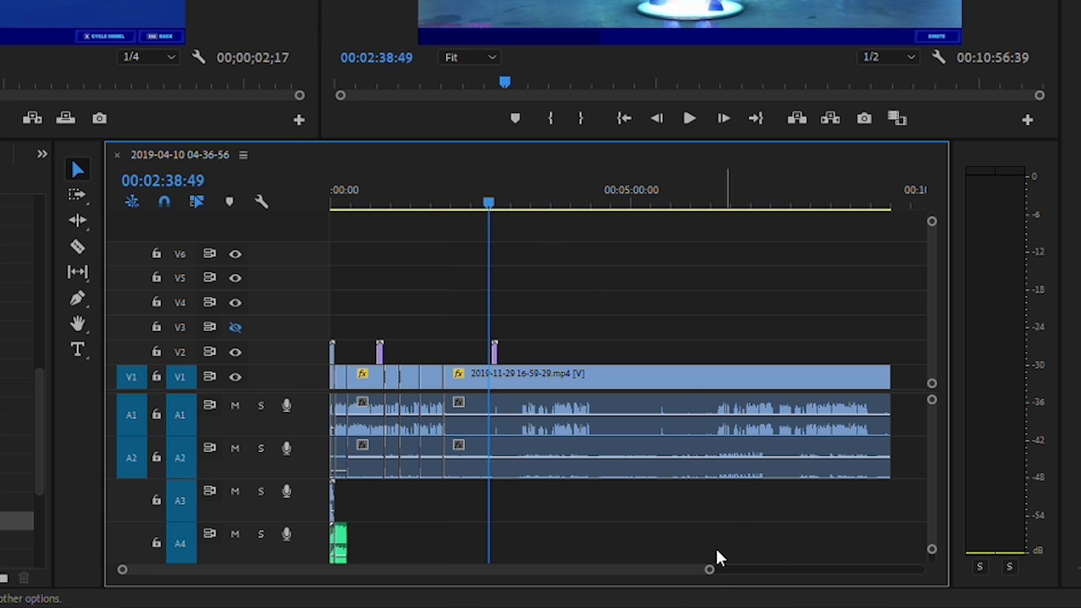
drag(706, 570, 526, 580)
drag(624, 203, 704, 208)
key(space)
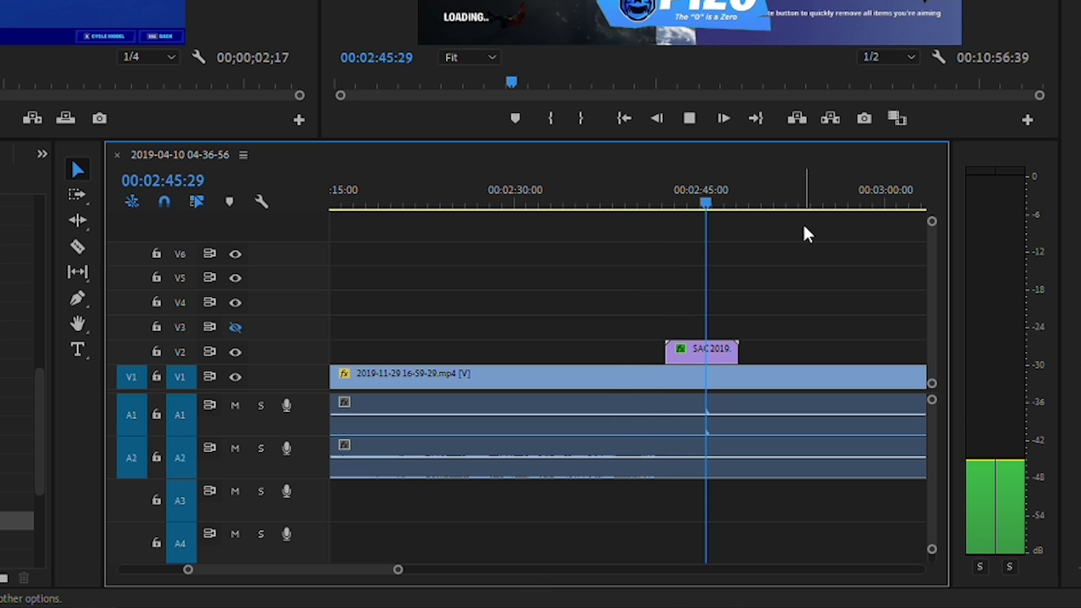
Trim the long silence off the start of the clip following the 00:01:53:30 cut and close the gap.
drag(396, 573, 453, 575)
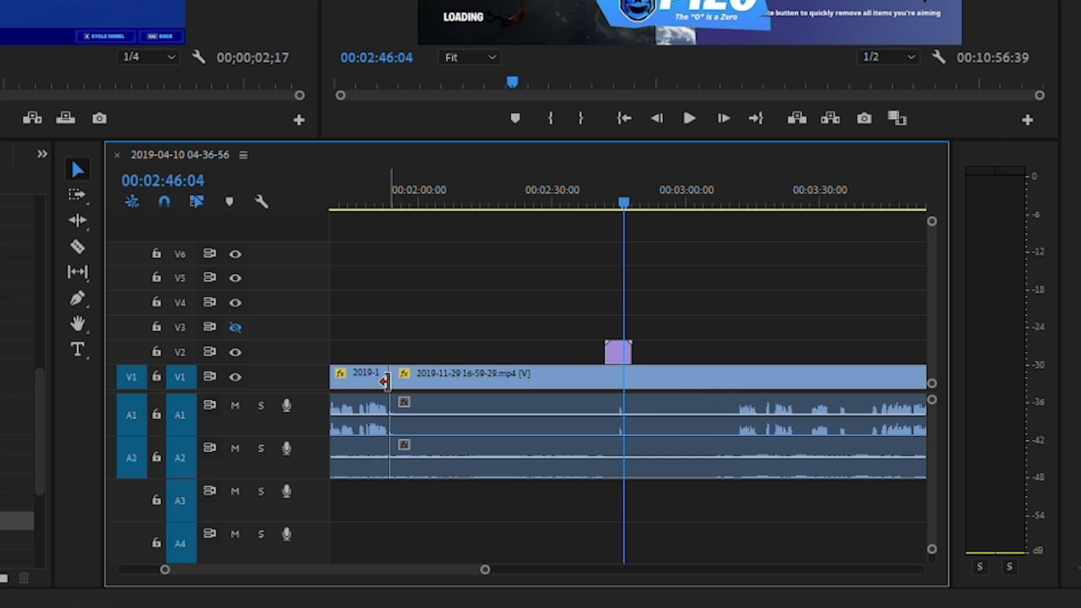
drag(506, 379, 739, 382)
drag(804, 386, 453, 384)
Add Constant Power crossfades on A1 and A2 and a Dip to Black on V1 at the 00:01:53:30 cut, and play it back.
click(371, 207)
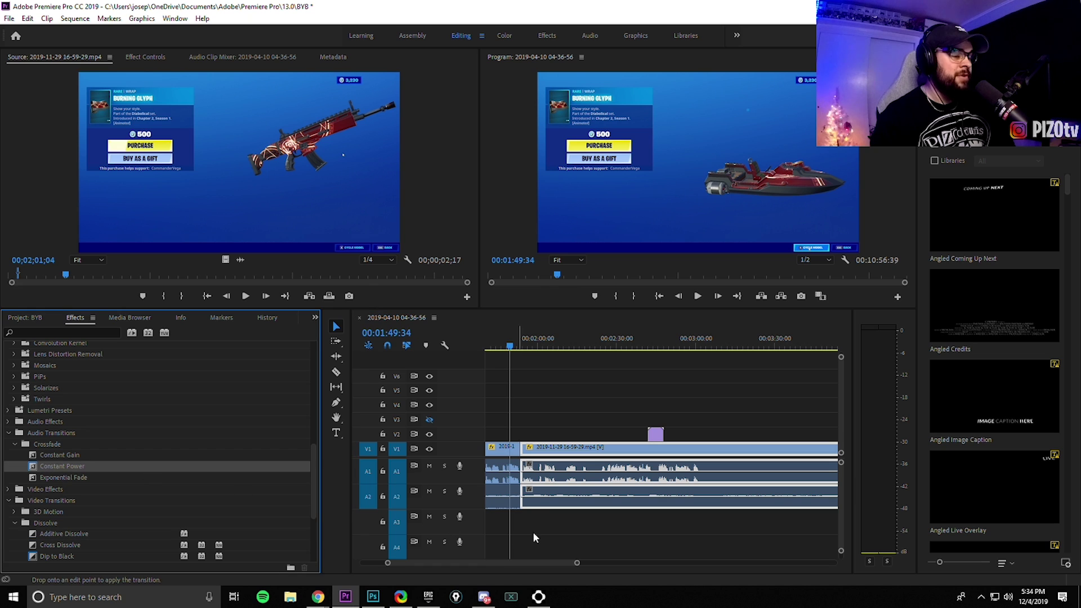
drag(58, 556, 526, 452)
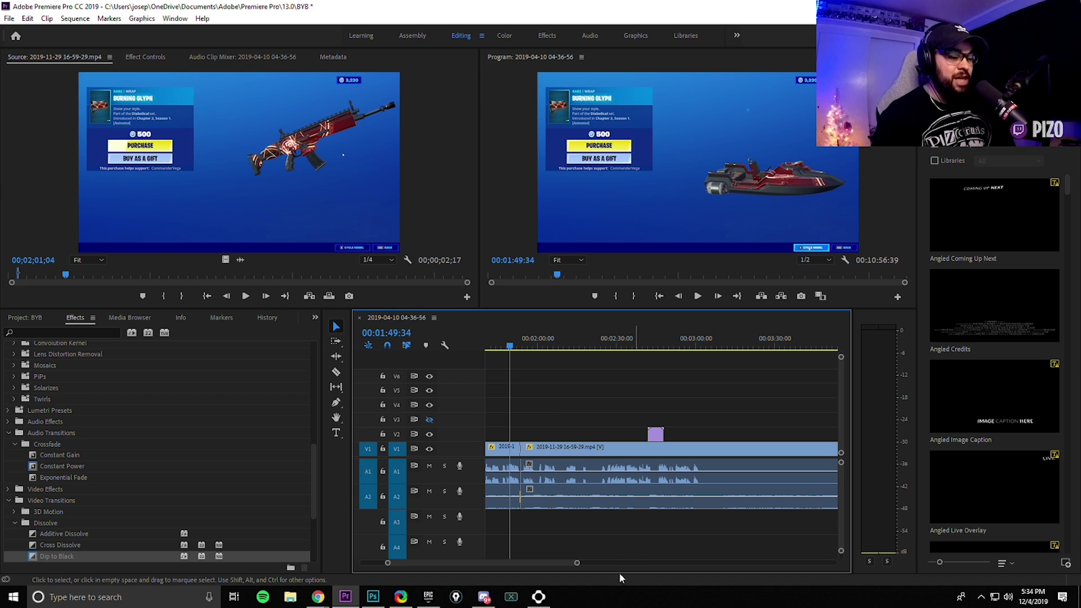
drag(576, 565, 507, 564)
key(space)
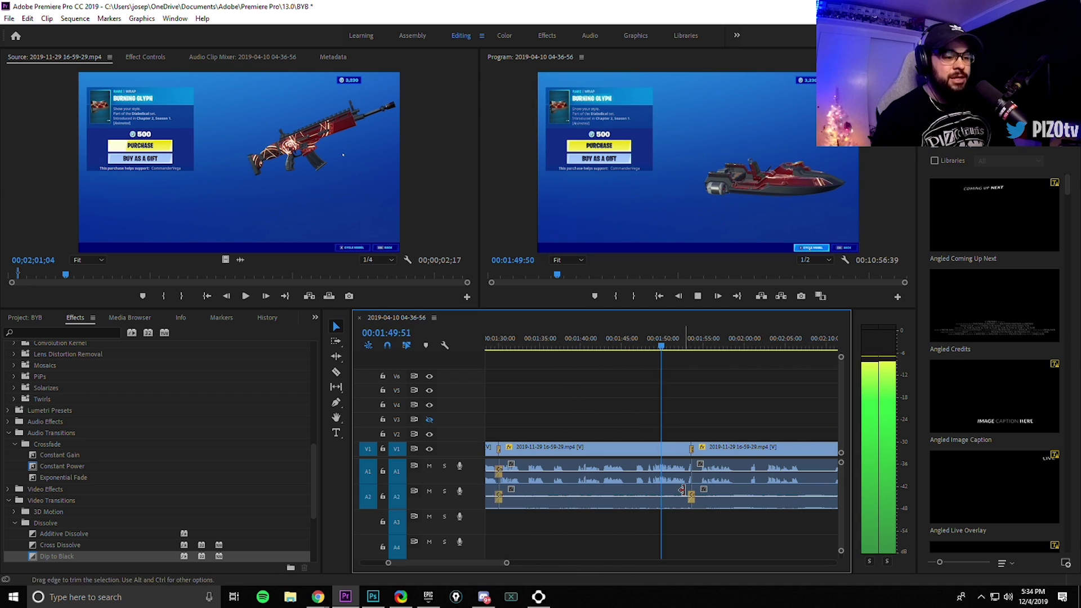
key(space)
drag(62, 466, 698, 479)
key(space)
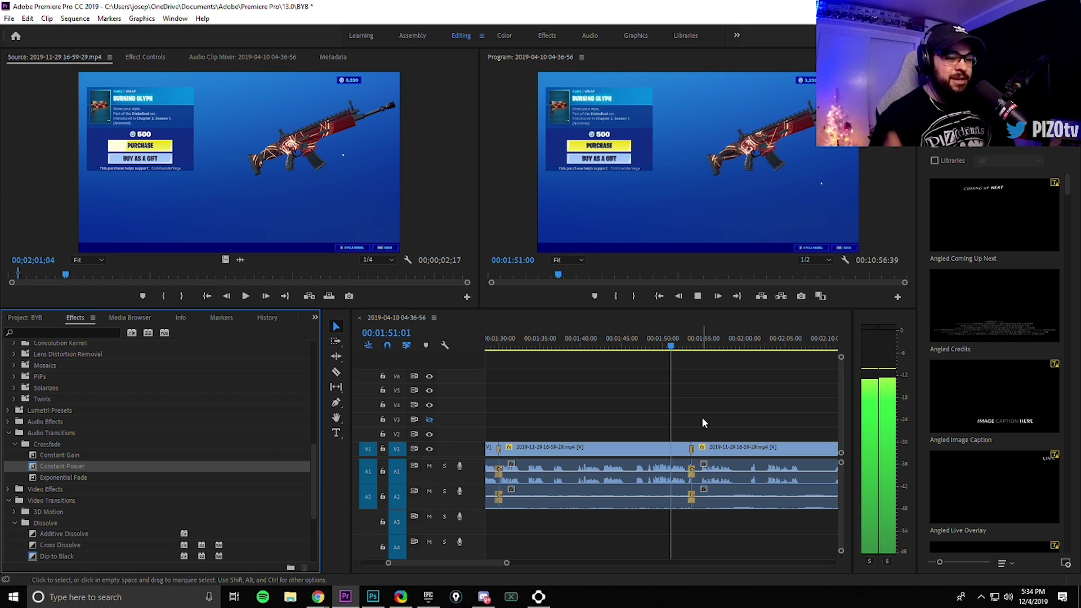
click(706, 414)
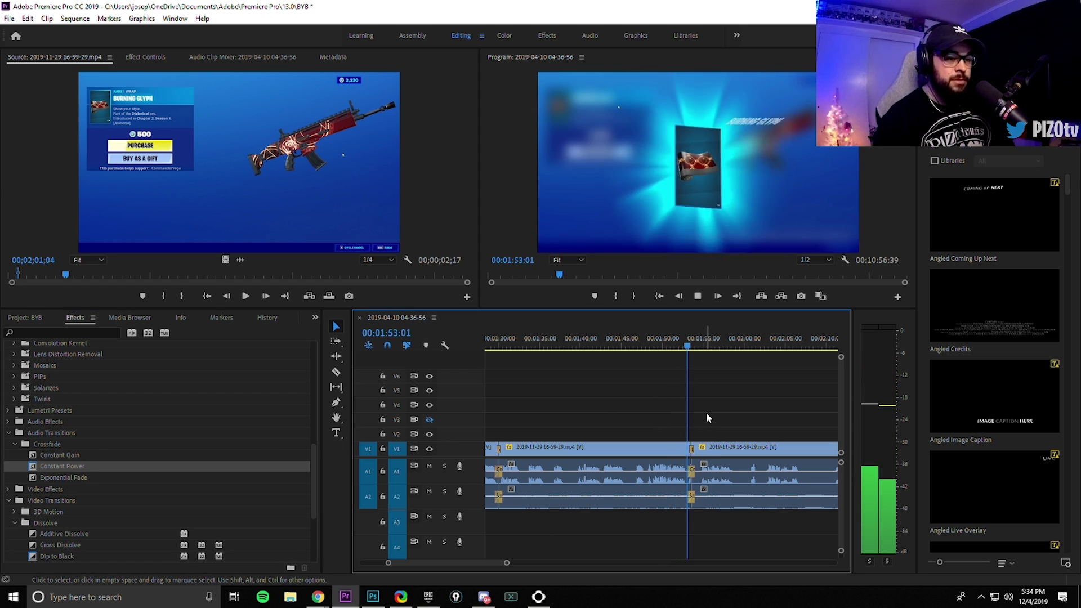
Trim the remaining short silence off the start of the clip following the 00:01:53:30 cut and close the gap.
drag(511, 562, 478, 566)
key(space)
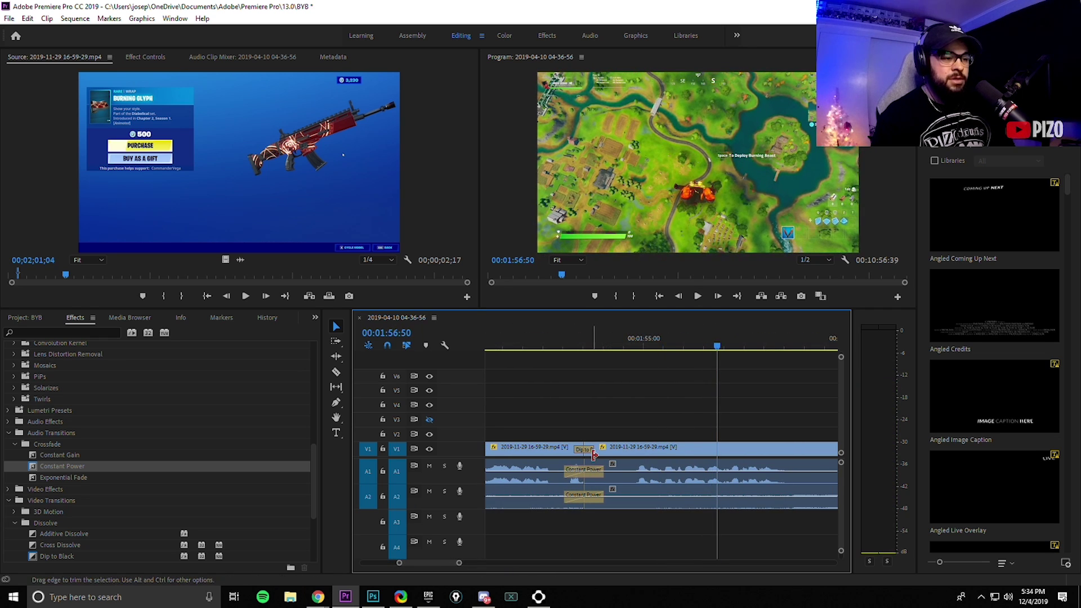
drag(606, 458, 626, 457)
drag(668, 457, 635, 462)
Reapply the Constant Power crossfades and the Dip to Black at the retrimmed 00:01:53:30 cut, and play it back.
drag(62, 466, 584, 470)
drag(64, 559, 590, 455)
drag(82, 467, 170, 478)
drag(598, 508, 597, 505)
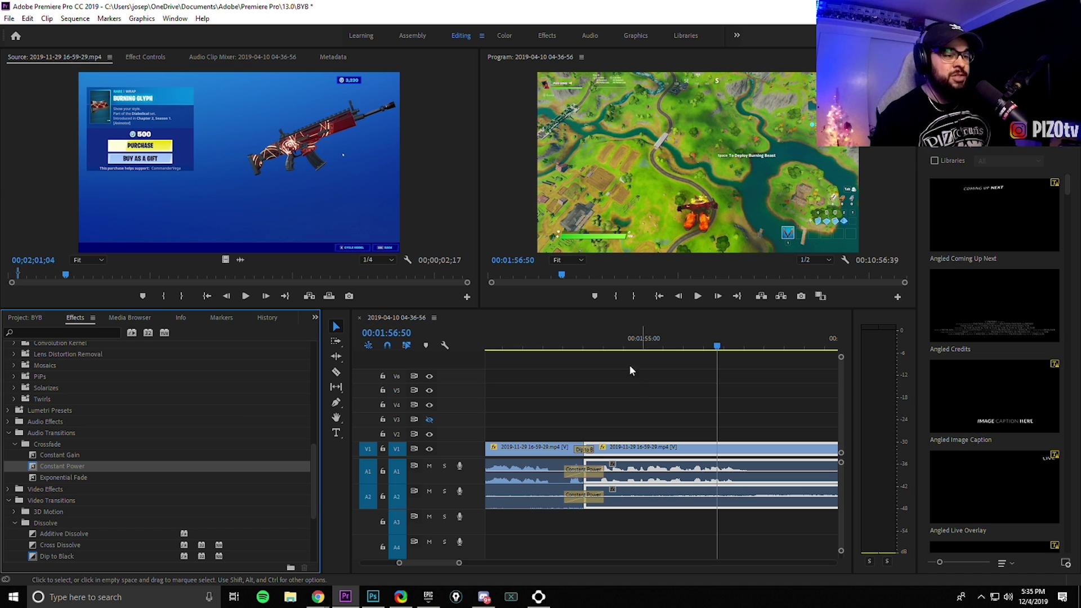
click(550, 346)
key(space)
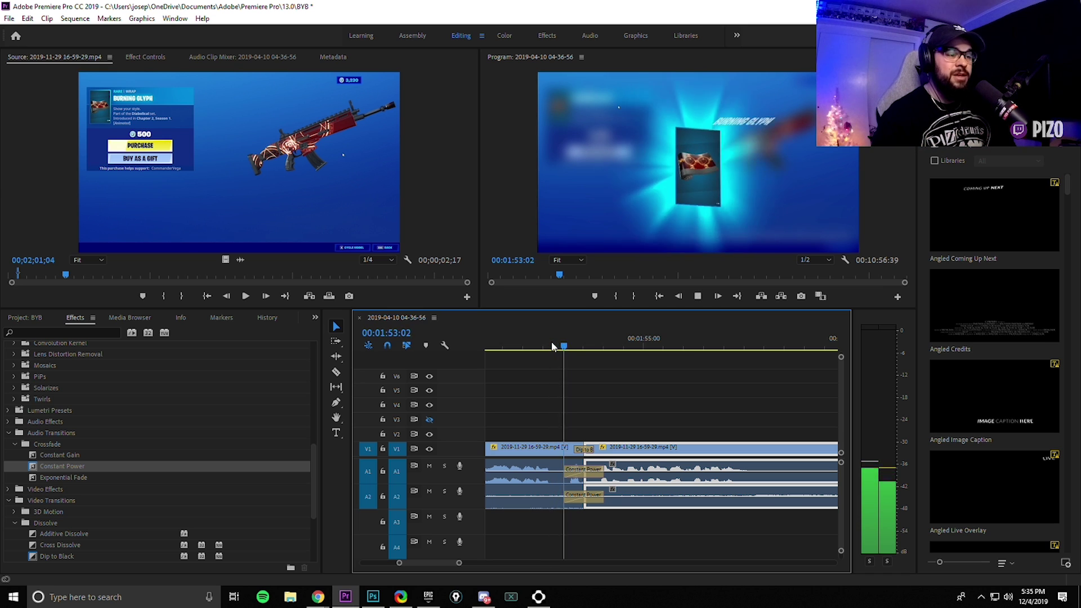
Move the SAC 2019.mp4 overlay on V2 to about 00:03:43:00 and play the recording from about 00:02:48:00.
drag(458, 562, 606, 563)
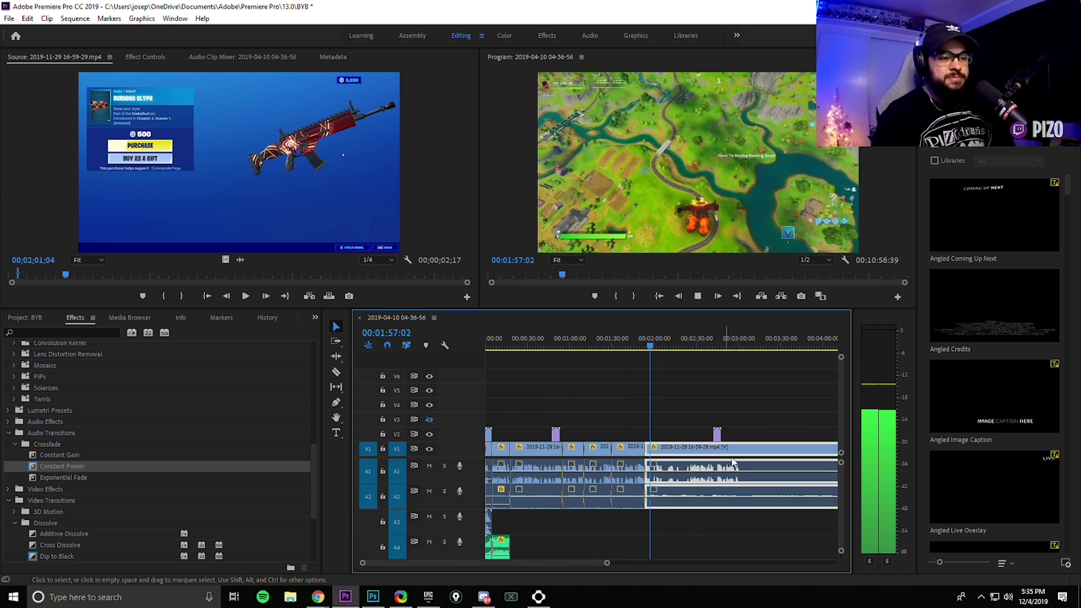
drag(717, 434, 804, 433)
click(683, 344)
drag(685, 345, 725, 344)
key(space)
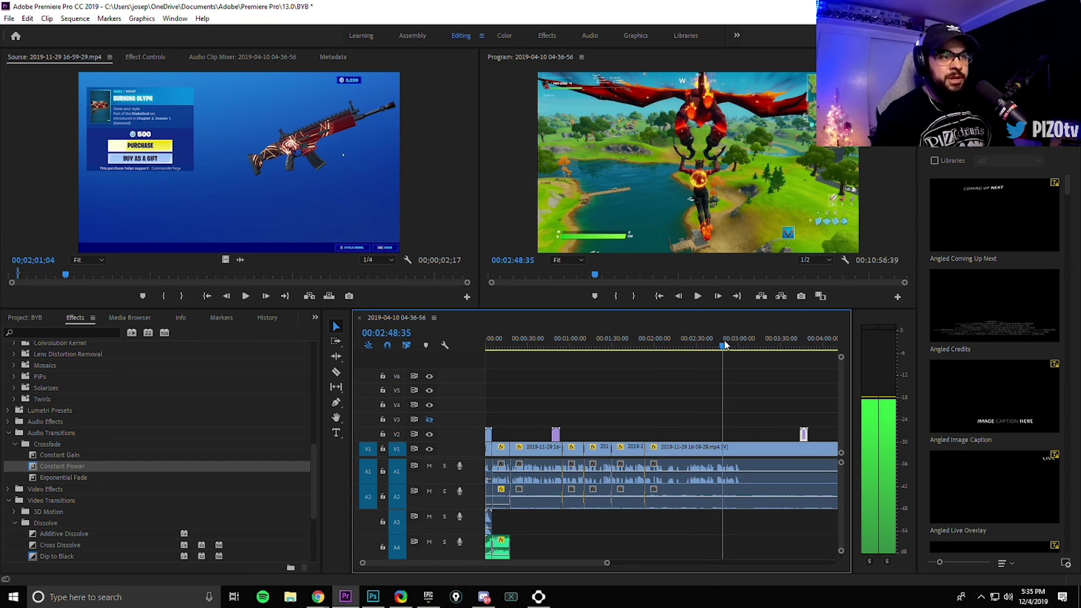
Split the recording at about 00:03:00:30 and remove the silence following the cut, closing the gap.
drag(608, 565, 659, 563)
key(space)
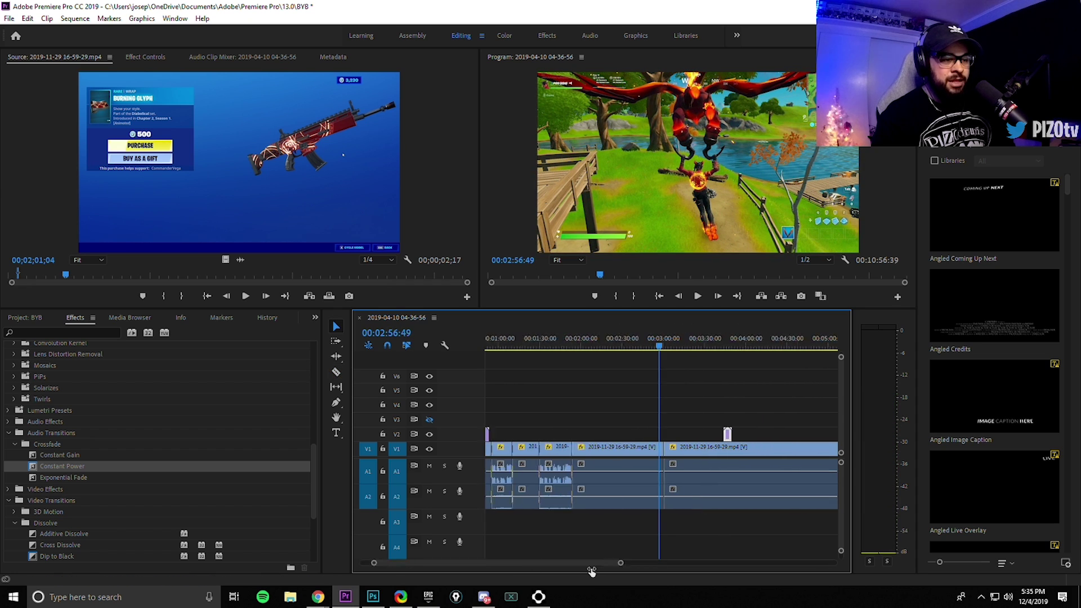
drag(603, 383, 659, 385)
drag(623, 569, 509, 592)
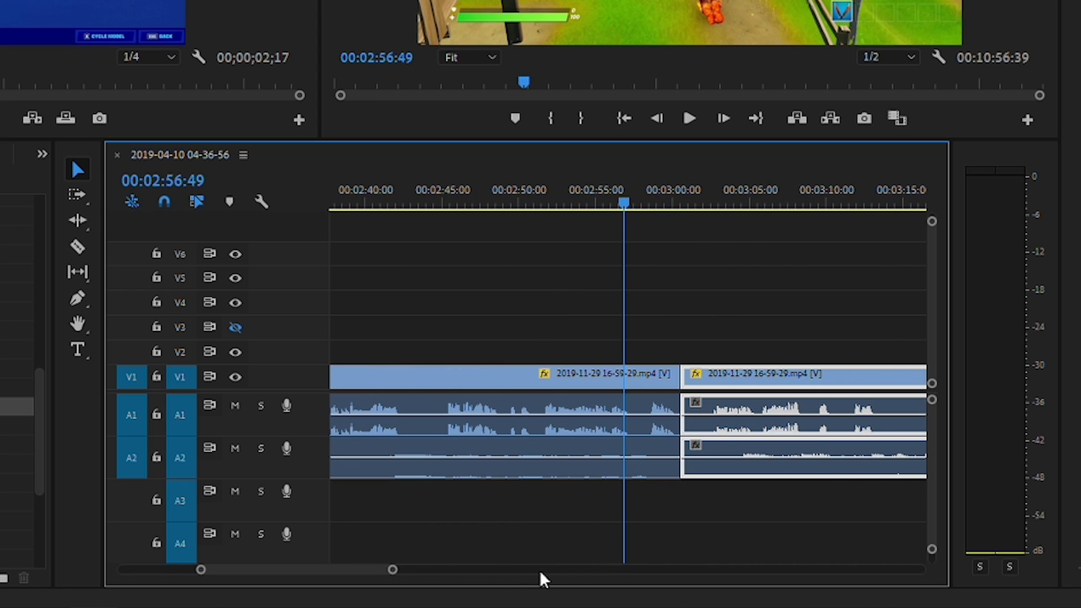
drag(688, 384, 738, 384)
Add a Constant Power crossfade on A2 and a Dip to Black on V1 at the 00:03:00:30 cut, and play it back.
drag(37, 468, 443, 532)
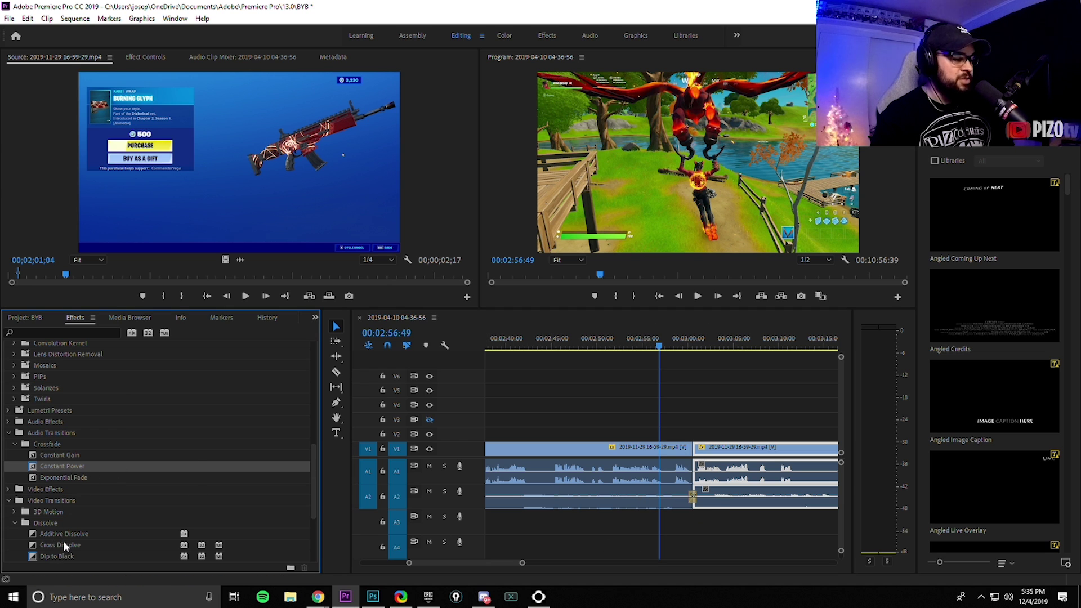
scroll(62, 541, down, 2)
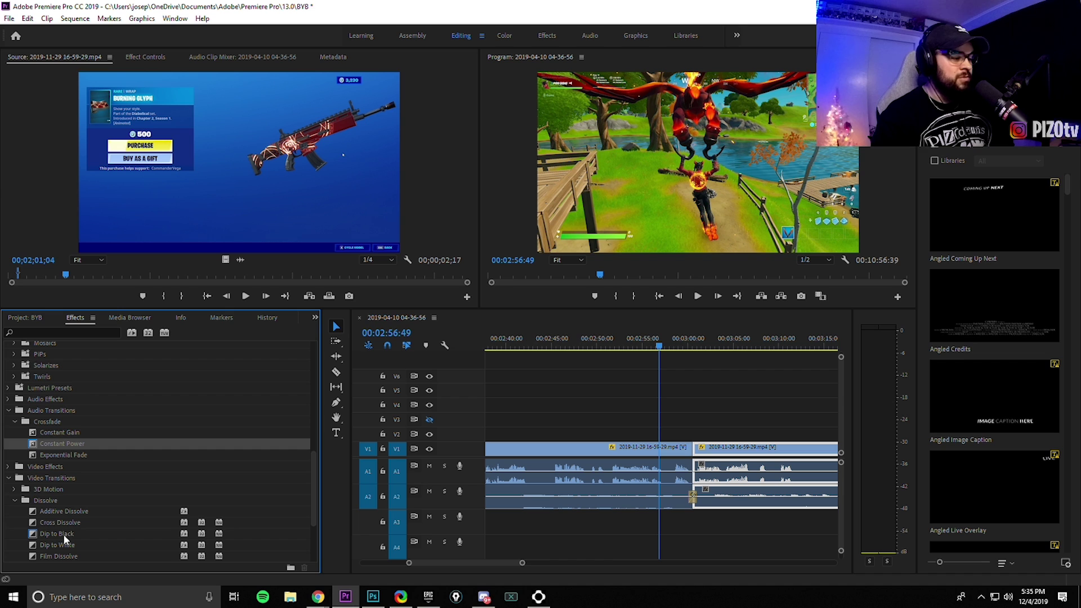
drag(63, 535, 663, 361)
drag(699, 456, 698, 455)
click(686, 348)
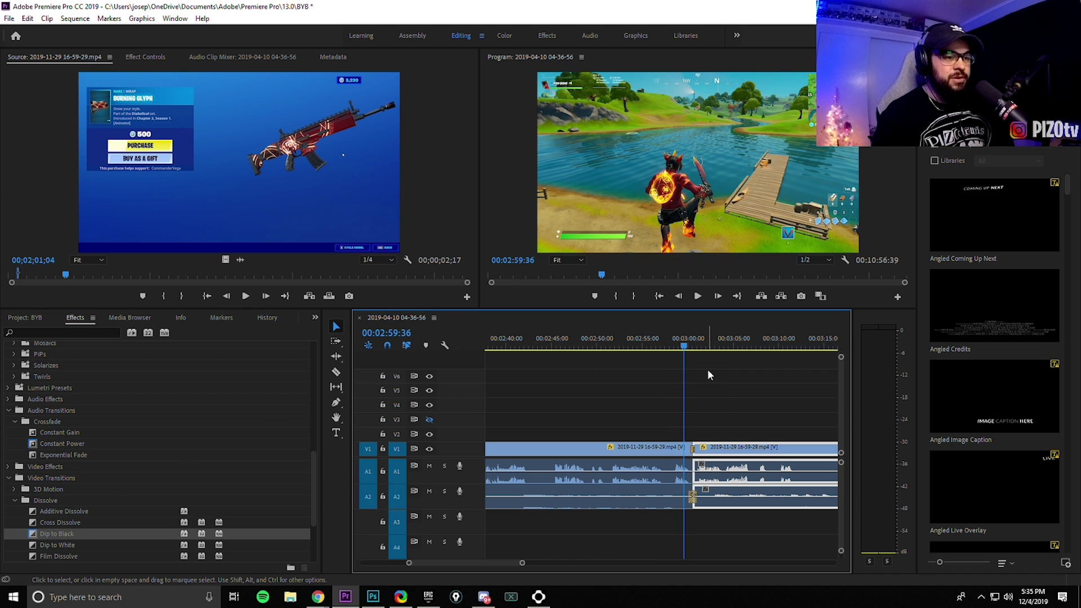
key(space)
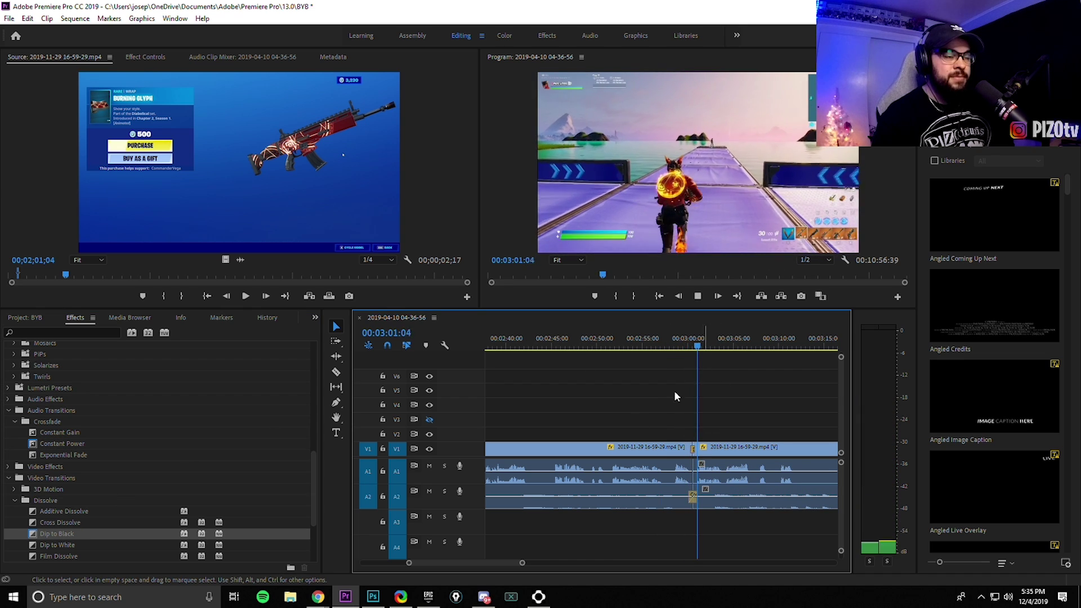
drag(523, 562, 699, 562)
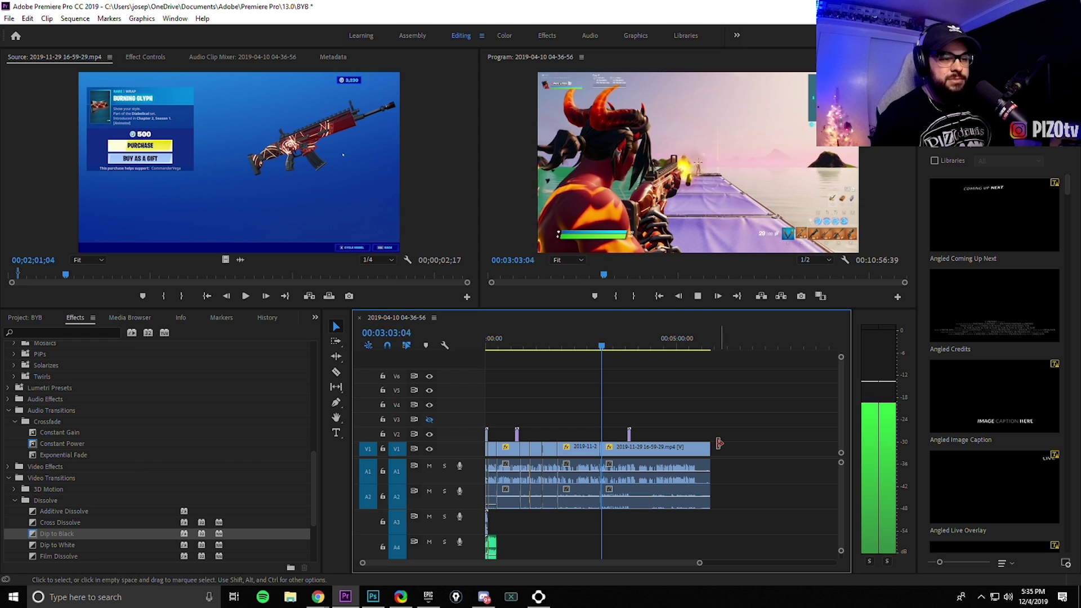
Extend the end of the recording to about 00:09:00:00, preview it at about 00:06:10:00, and play from about 00:03:10:00.
drag(709, 448, 830, 447)
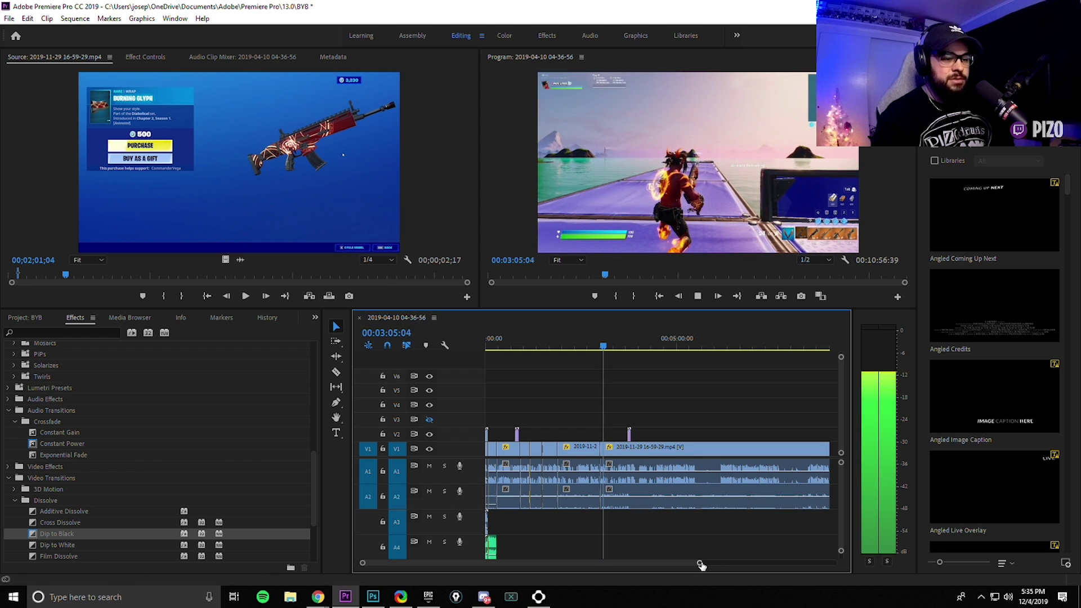
click(722, 345)
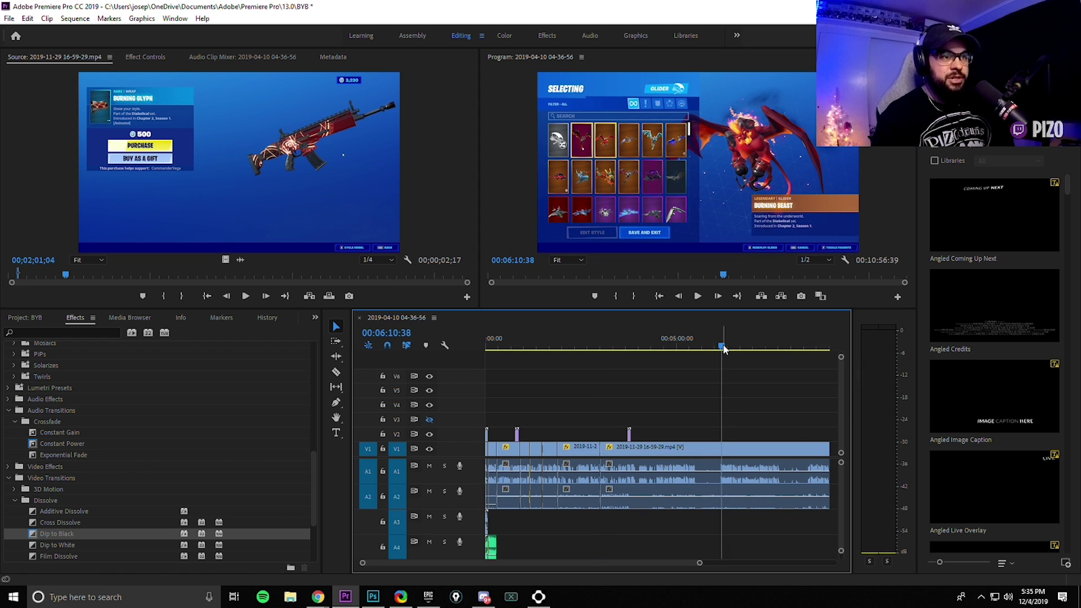
click(607, 346)
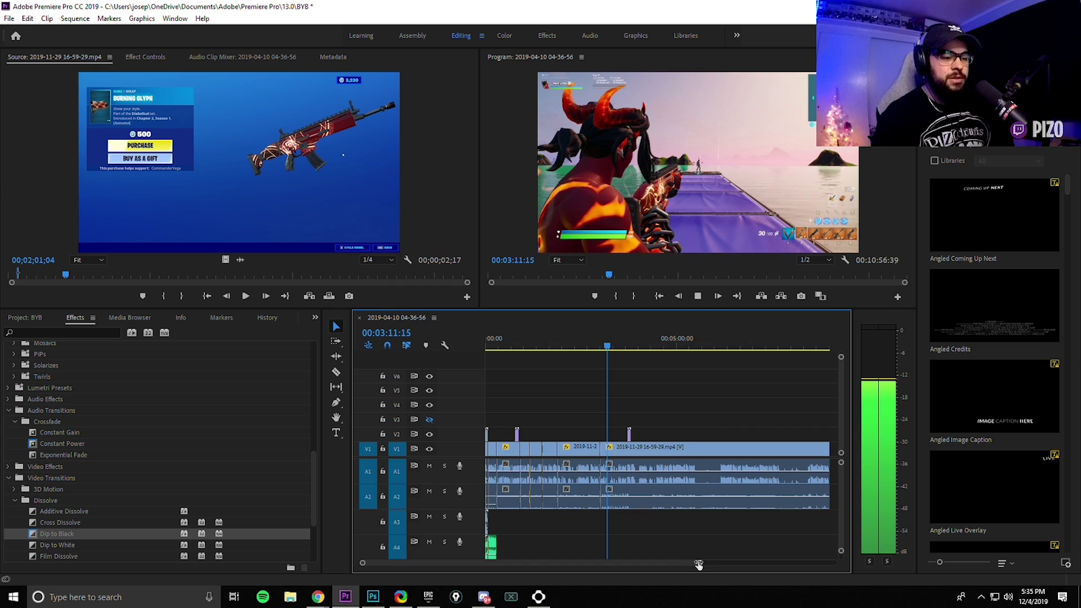
Move the SAC 2019.mp4 overlay on V2 to about 00:04:54:00.
drag(699, 562, 616, 562)
drag(714, 436, 777, 434)
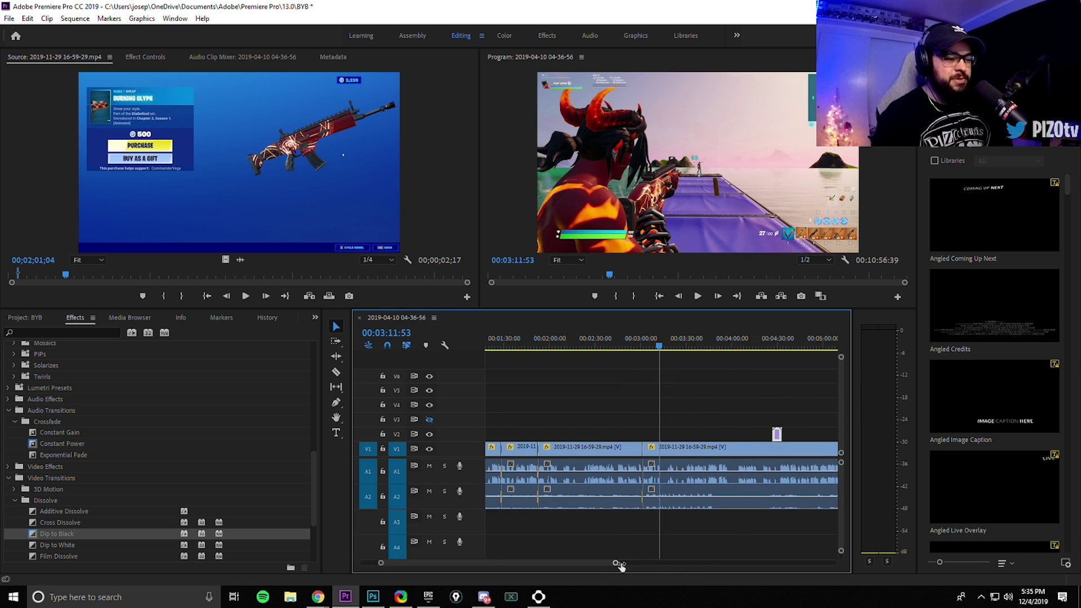
drag(615, 563, 681, 562)
drag(681, 437, 701, 435)
Scrub through the recording from about 00:03:48:00 to 00:05:06:00 to look for the next section to cut.
click(653, 346)
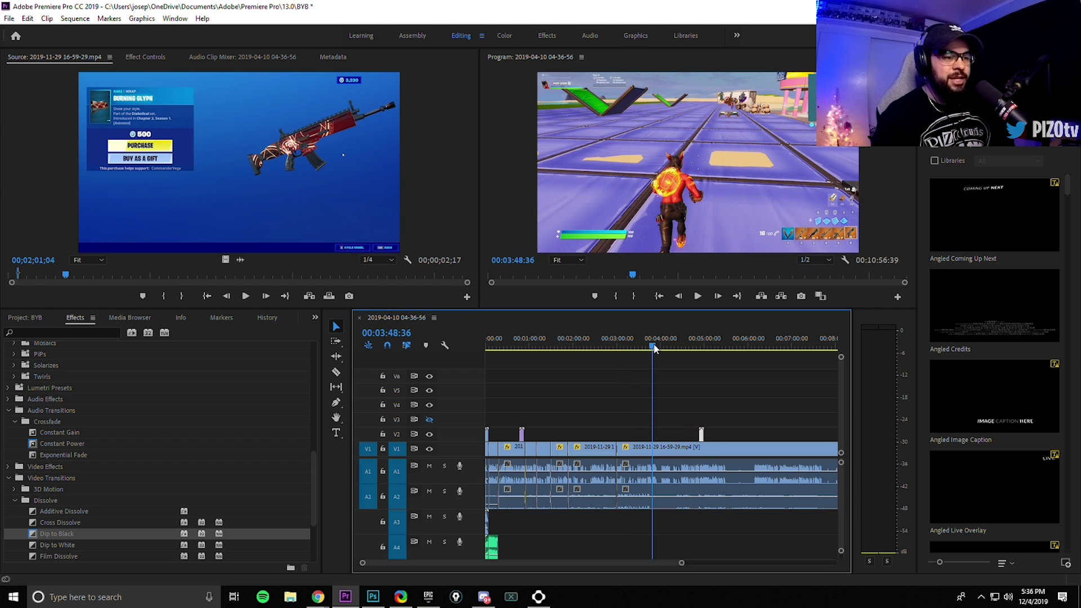
drag(653, 346, 673, 346)
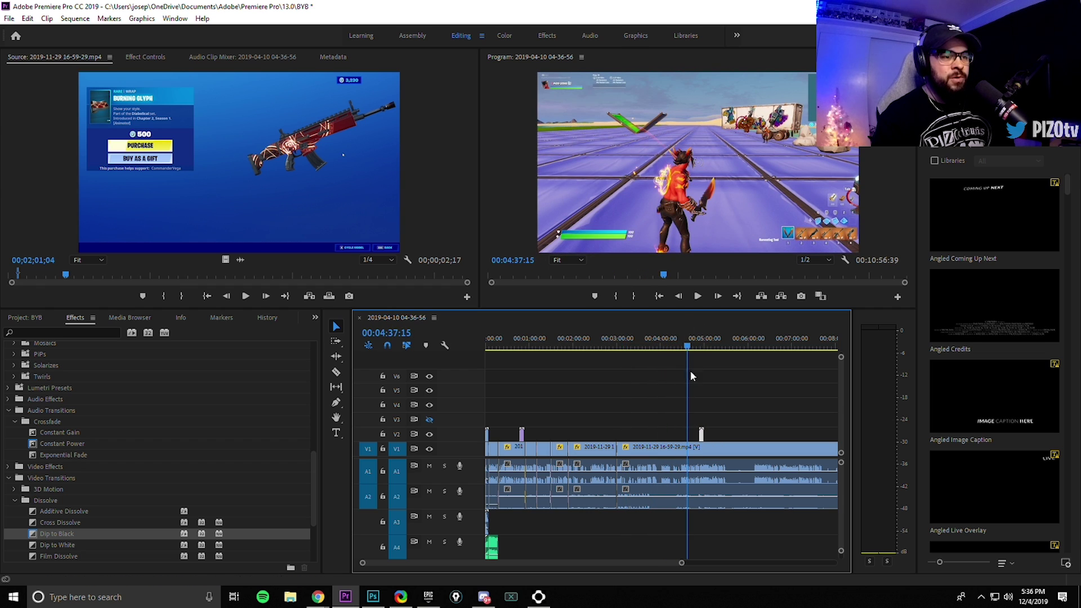
drag(681, 563, 582, 564)
drag(659, 346, 777, 351)
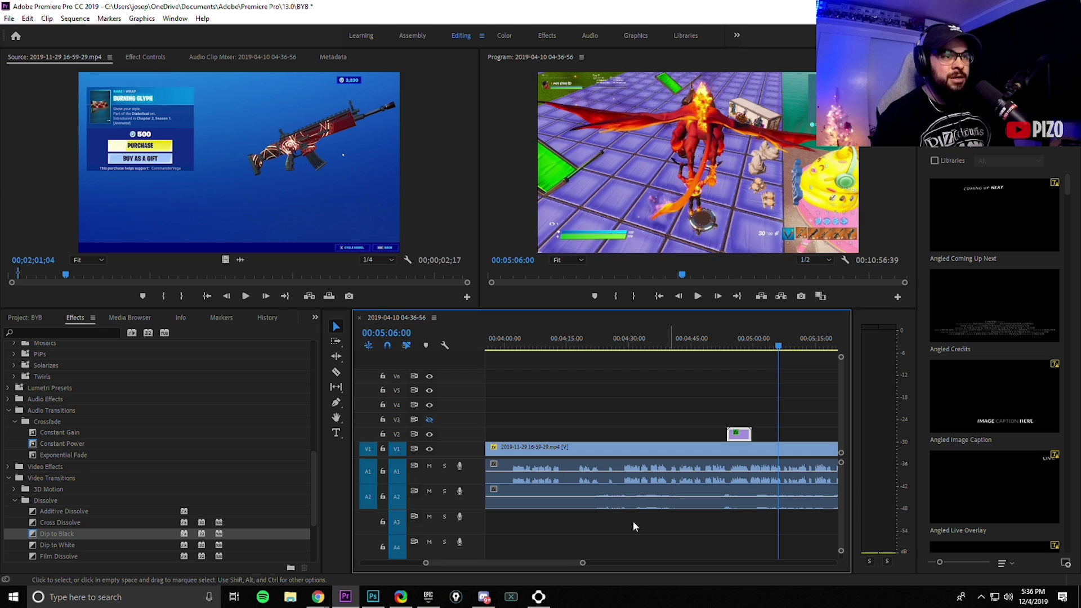
drag(583, 562, 610, 565)
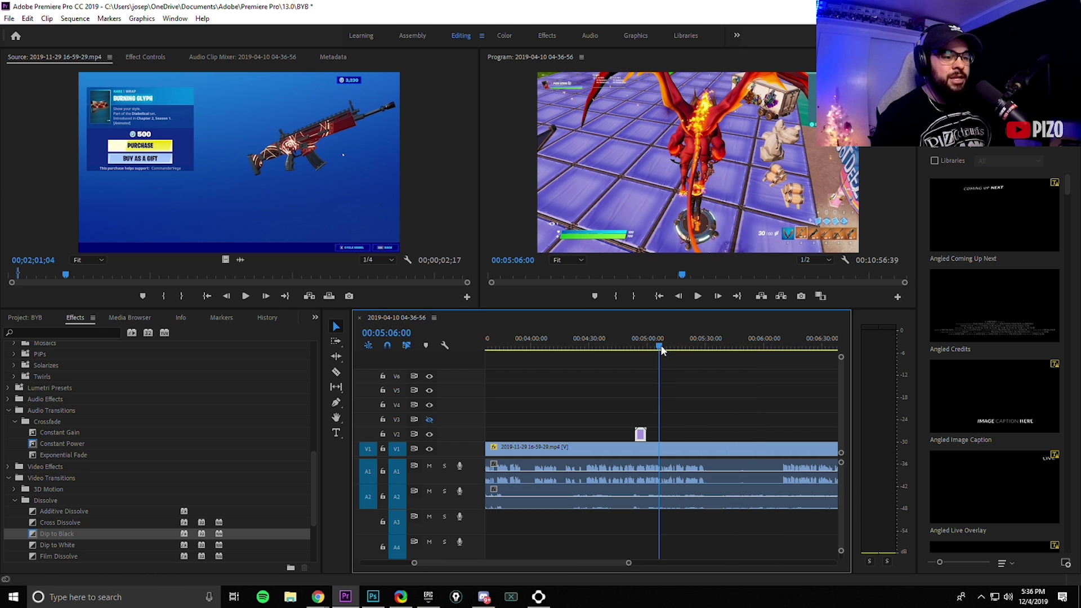
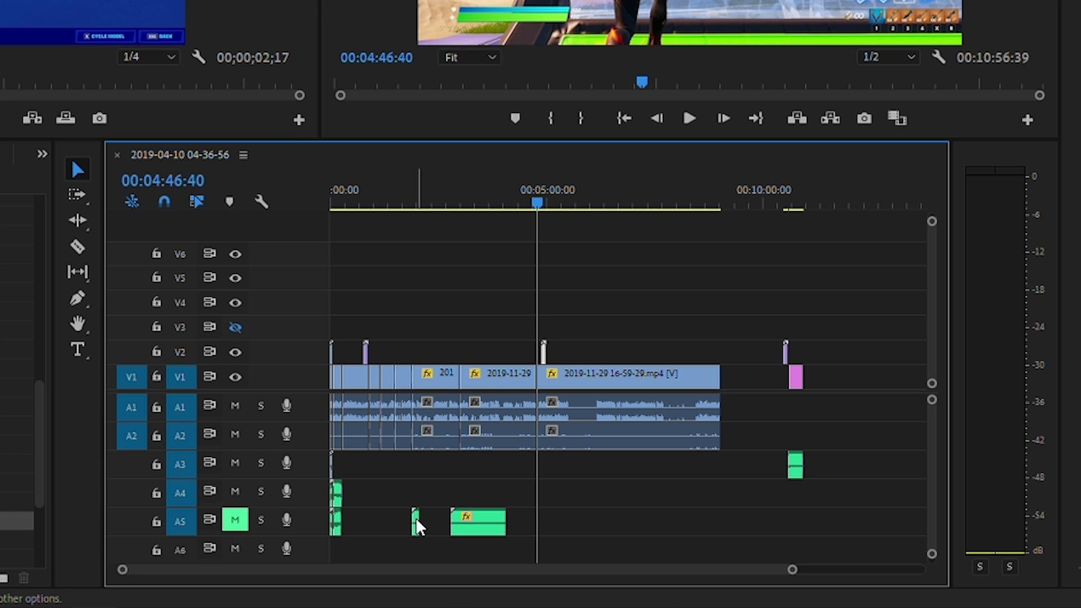
Move the short A5 audio clip to A3 at 00:04:46:40 and the SAC 2019.mp4 overlay on V2 to about 00:04:35:00.
drag(418, 527, 544, 468)
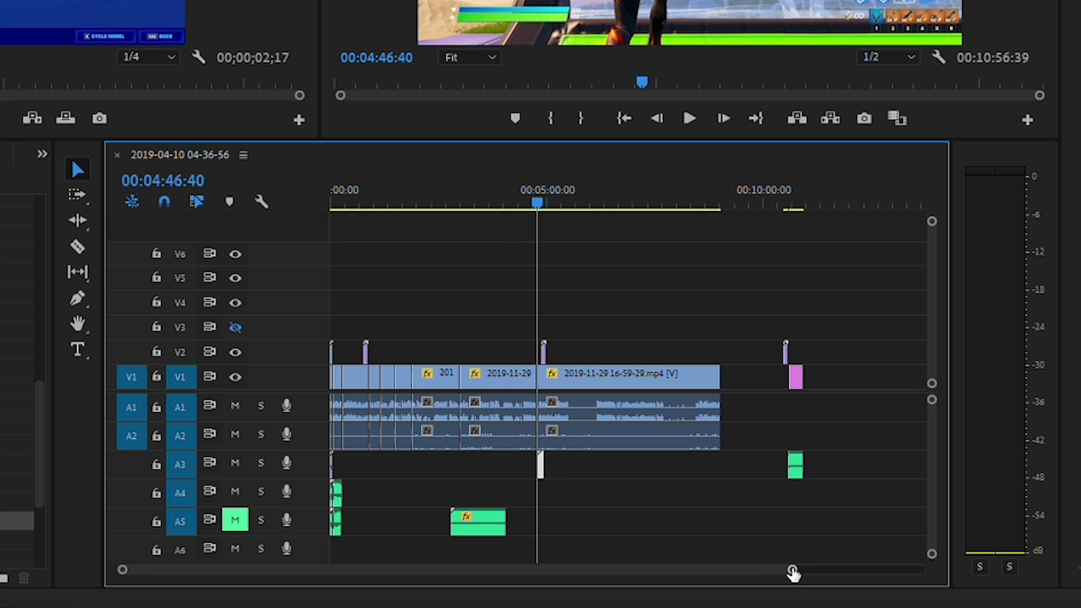
drag(792, 572, 567, 586)
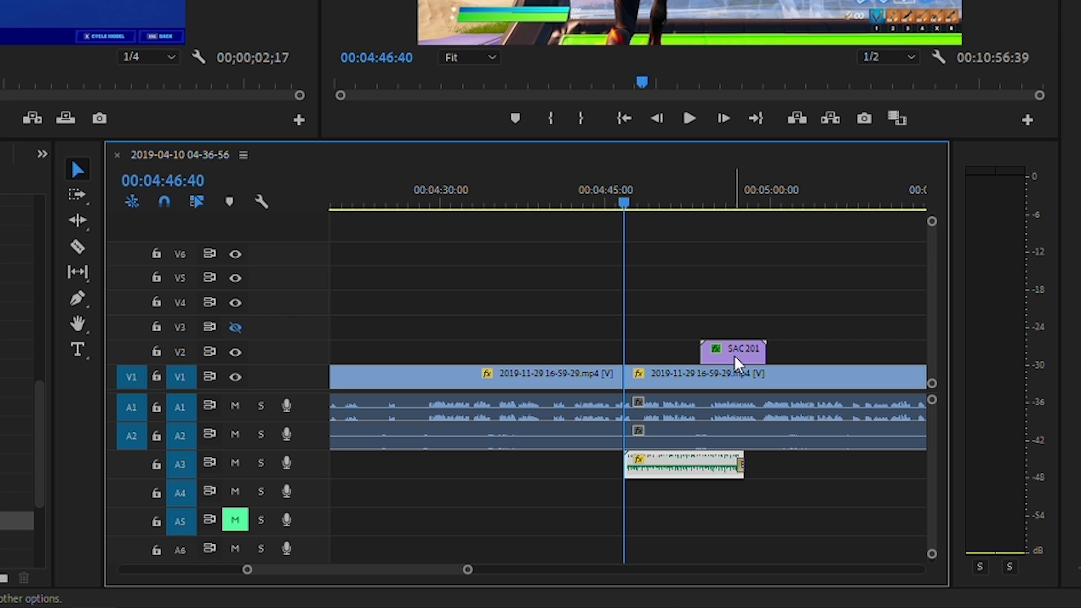
drag(737, 363, 531, 361)
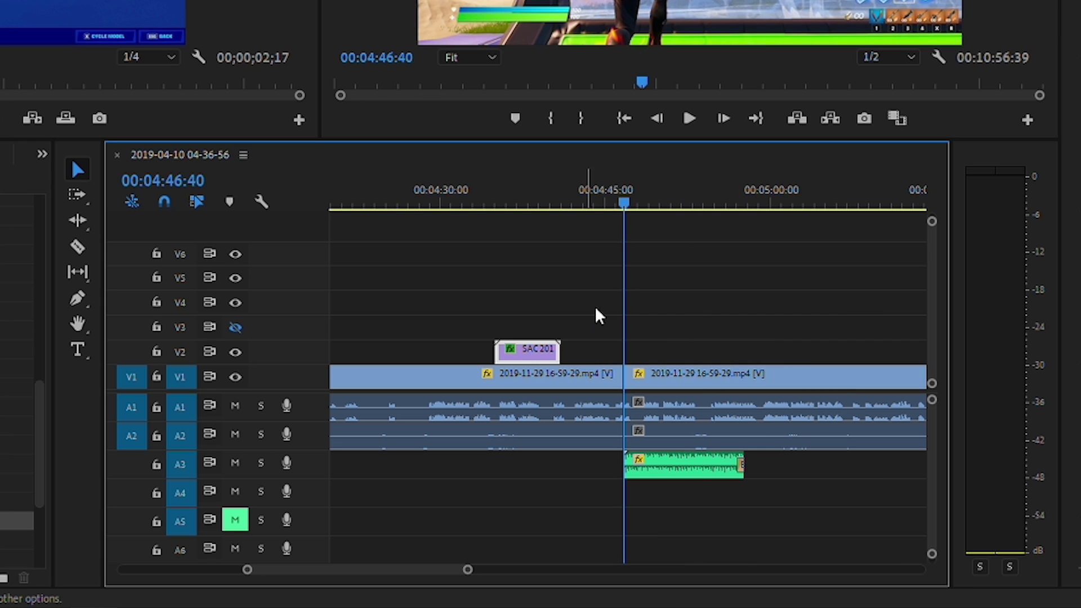
Play and scrub the recording from 00:04:46:40 to about 00:04:59:00 to look for a cut point within the A3 audio clip.
key(space)
drag(469, 571, 545, 571)
key(space)
key(space)
click(627, 202)
drag(627, 202, 652, 203)
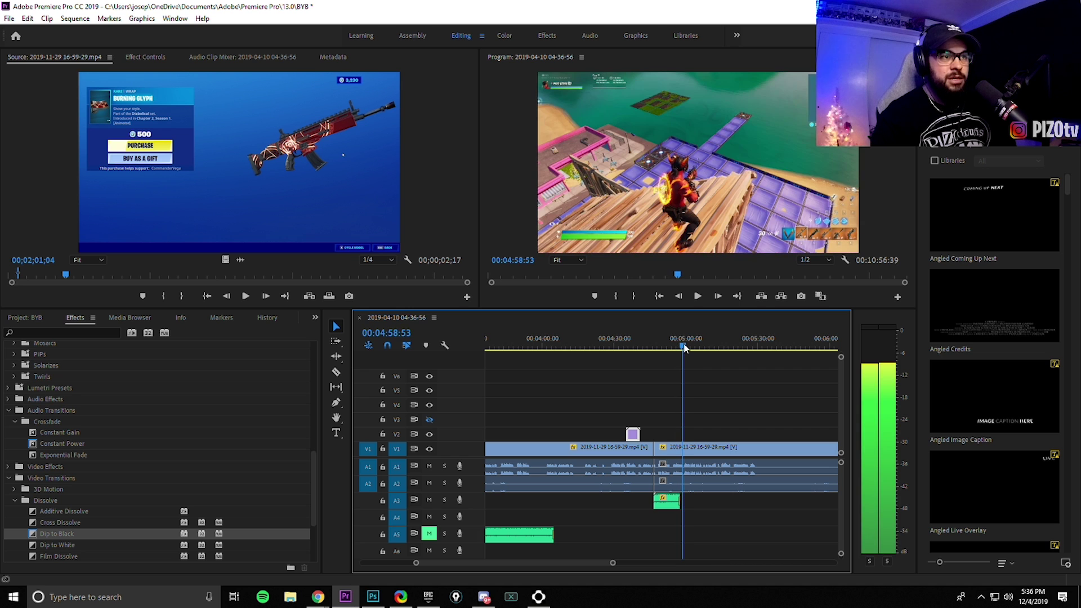
key(space)
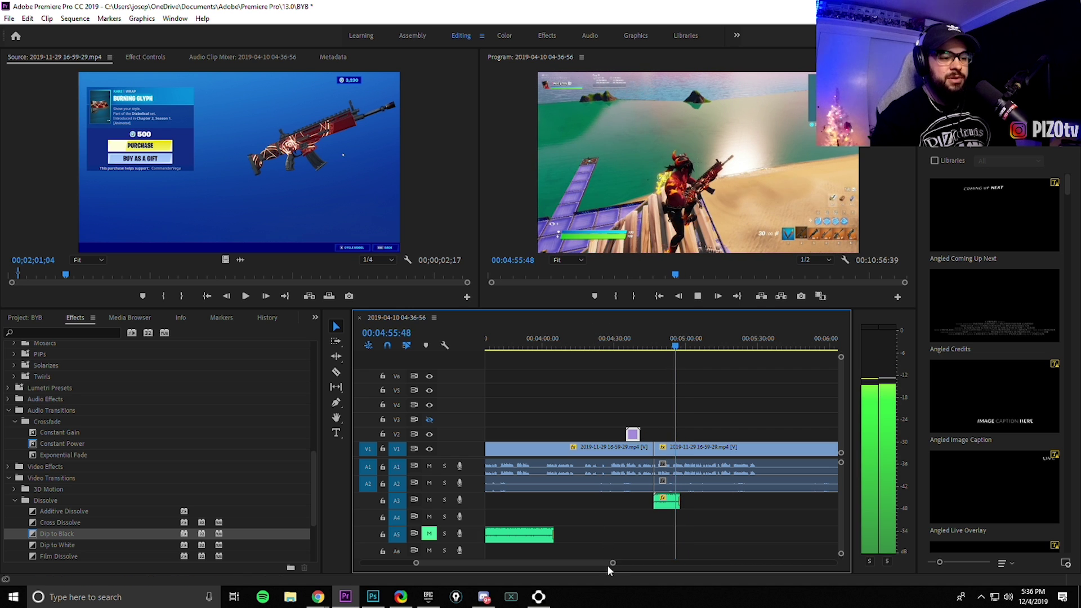
drag(609, 564, 548, 569)
click(632, 346)
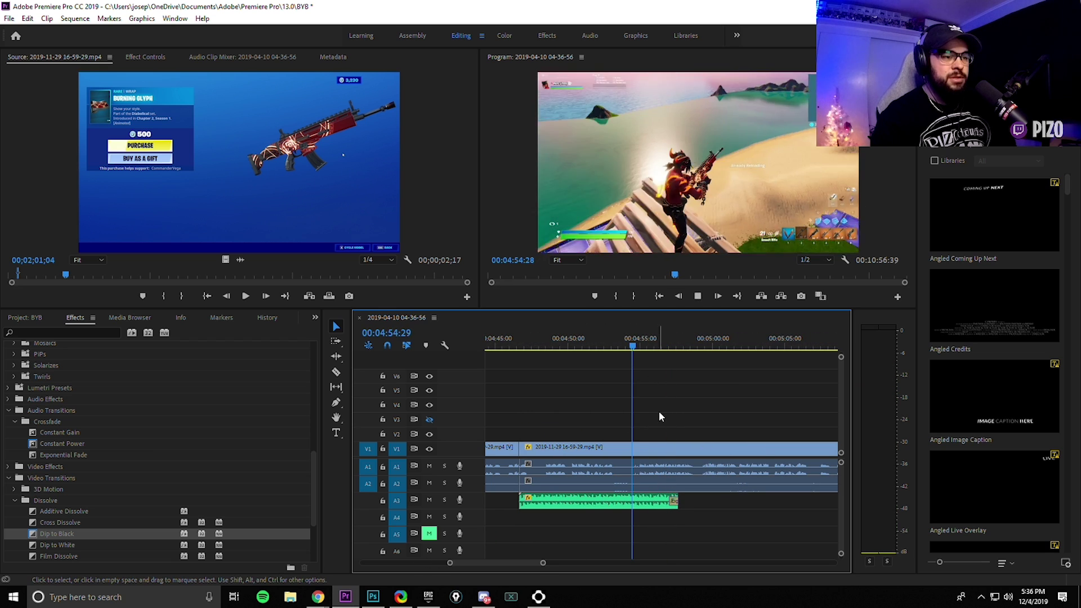
key(space)
click(617, 345)
key(space)
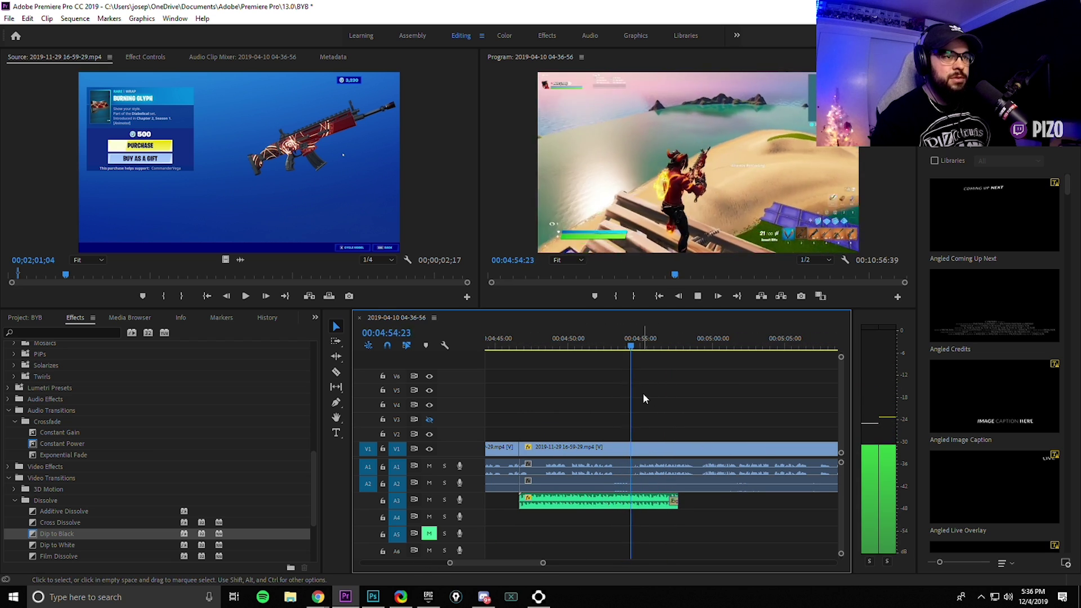
Cut the recording at 00:04:53:32 and trim the A3 audio clip to end at that cut.
key(c)
key(space)
click(604, 341)
key(space)
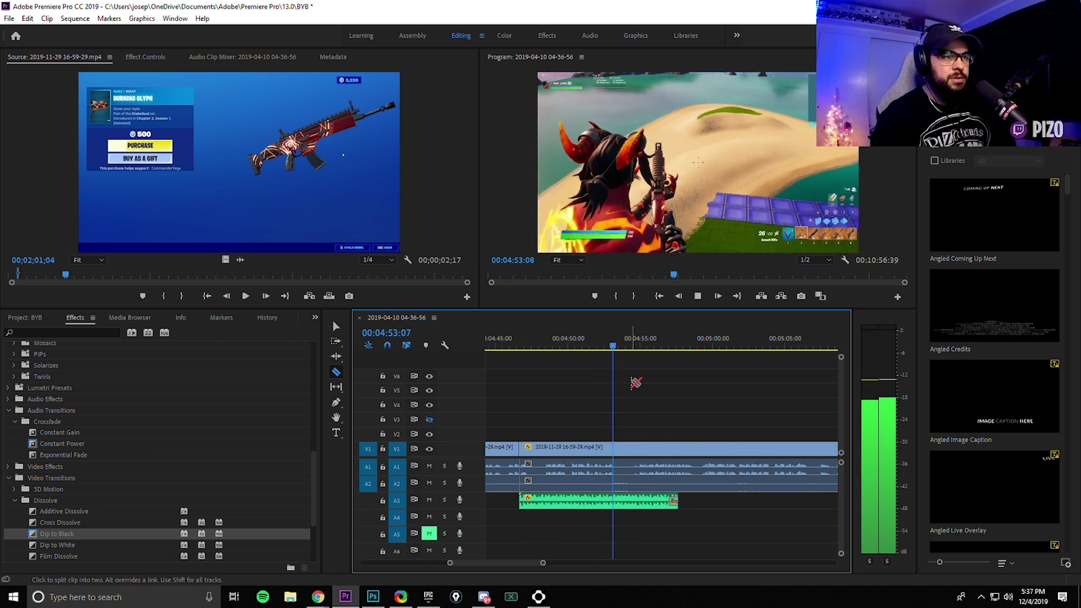
key(space)
click(620, 446)
key(v)
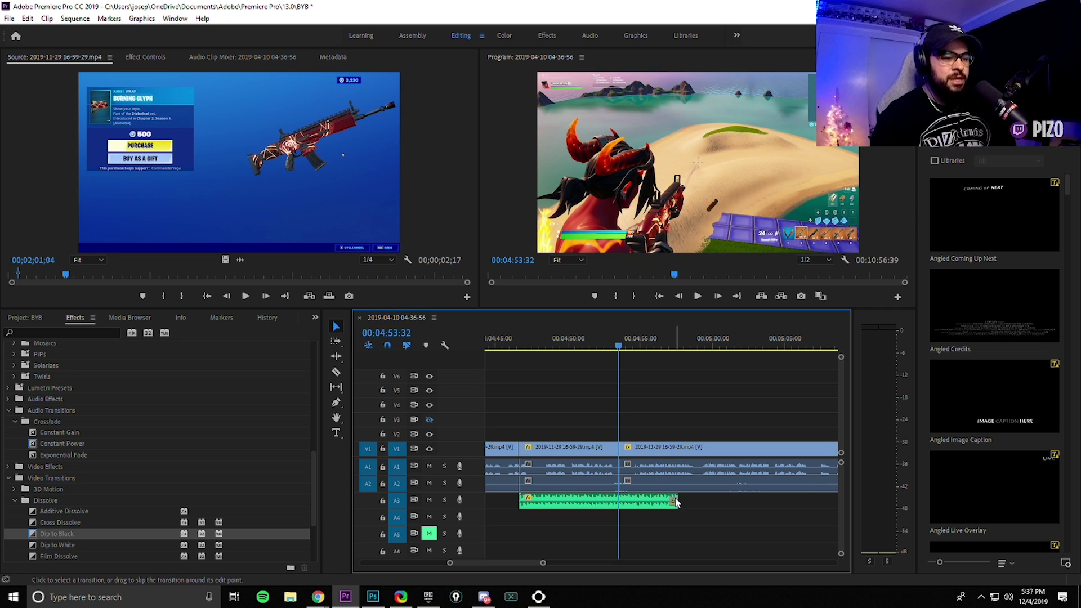
drag(675, 498, 618, 500)
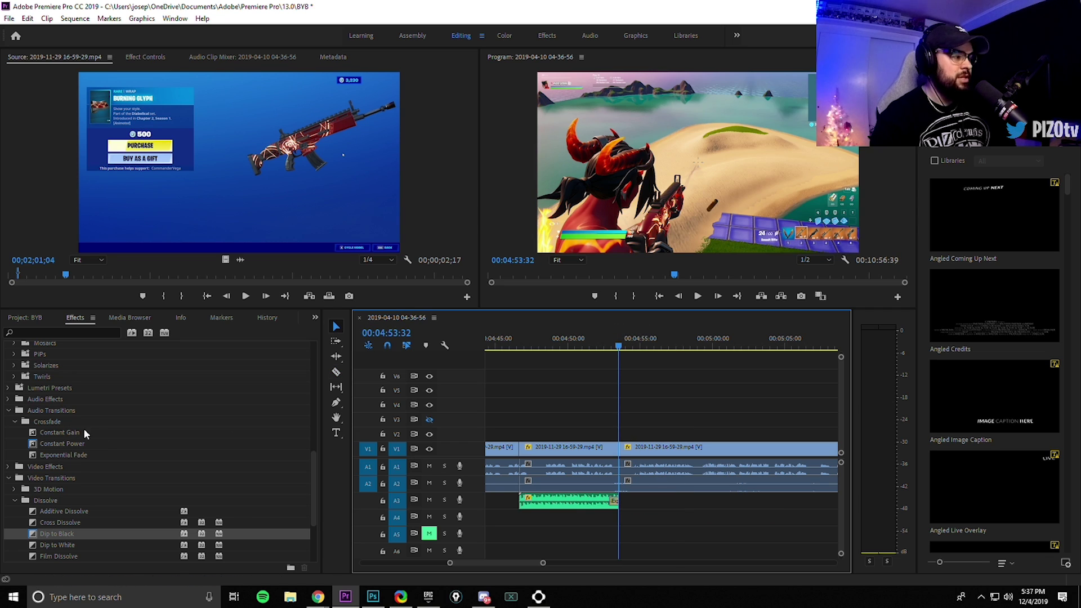
Apply the Crop new preset to the recording segment above the A3 audio clip and preview it at 00:04:50:09.
drag(314, 504, 314, 337)
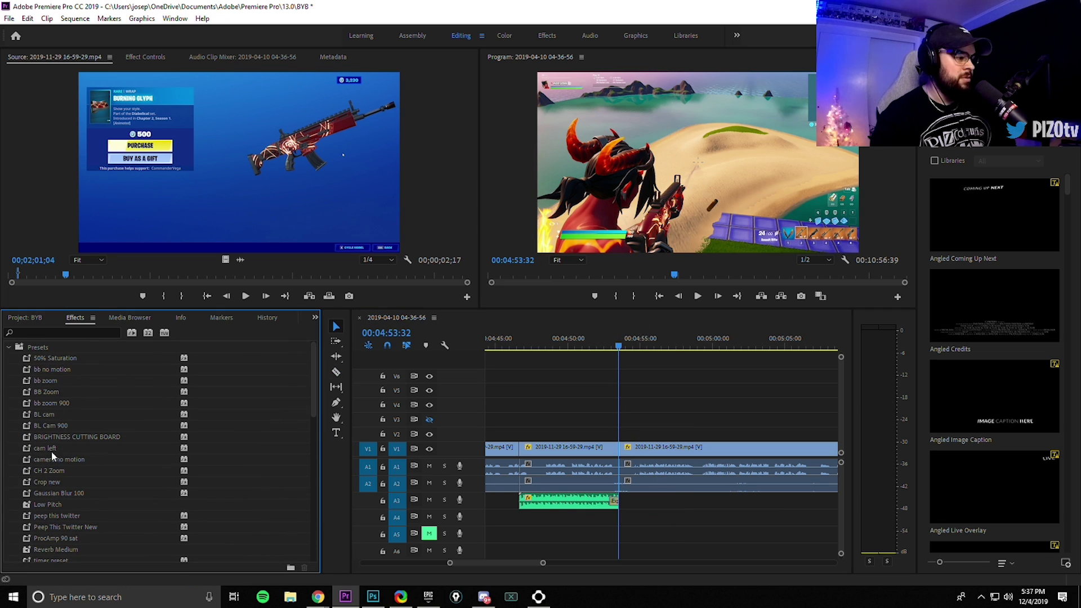
drag(45, 483, 463, 352)
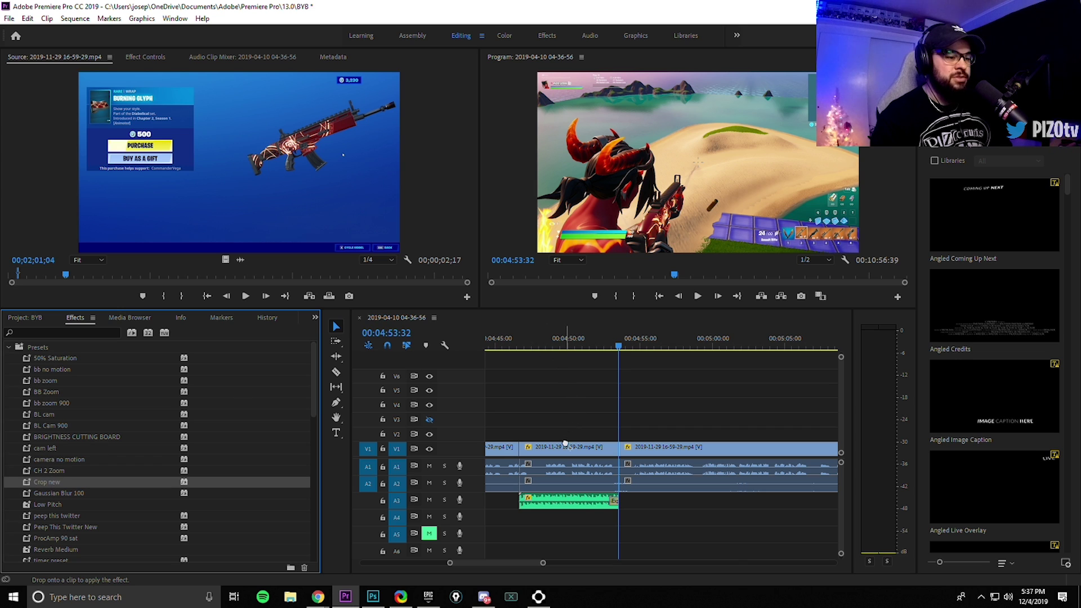
drag(566, 454, 566, 455)
click(570, 344)
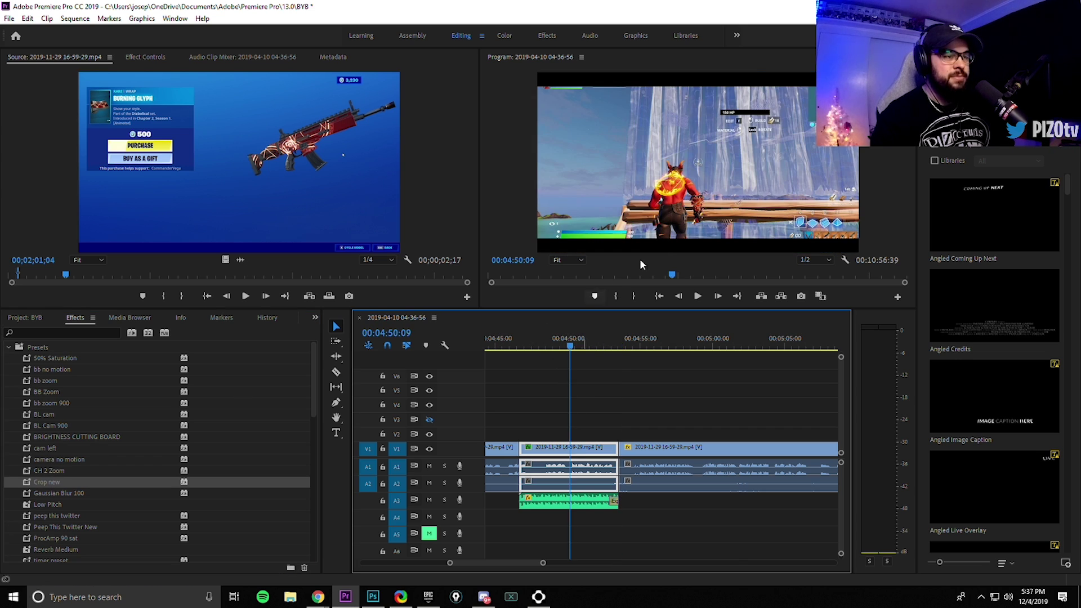
Apply the Cinespace 25 Lumetri preset to the cropped segment and play it from just before 00:04:46:40.
drag(542, 562, 553, 563)
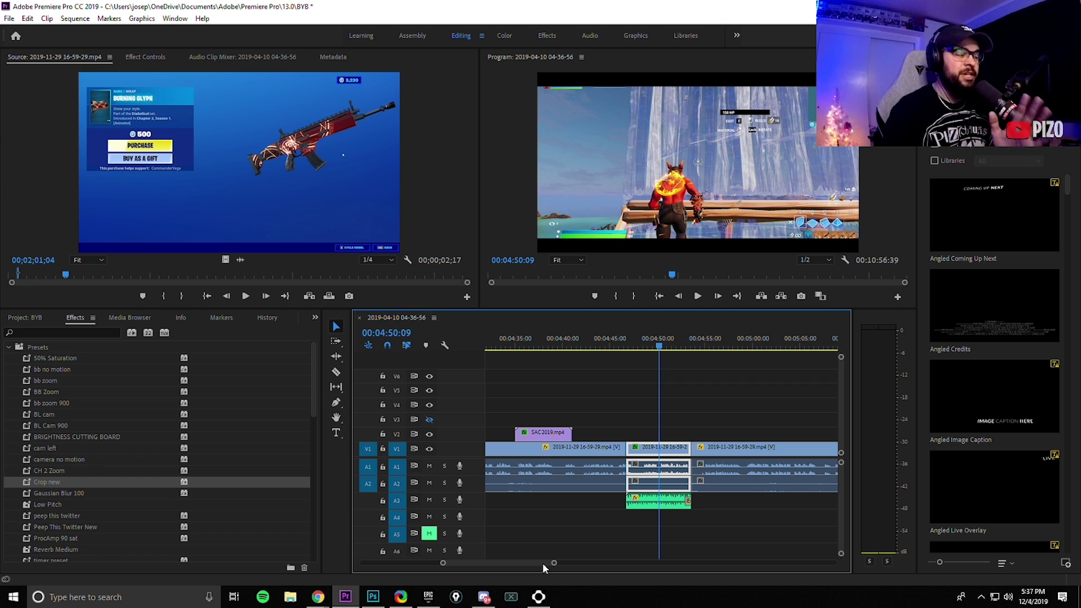
scroll(85, 423, down, 6)
scroll(86, 422, down, 3)
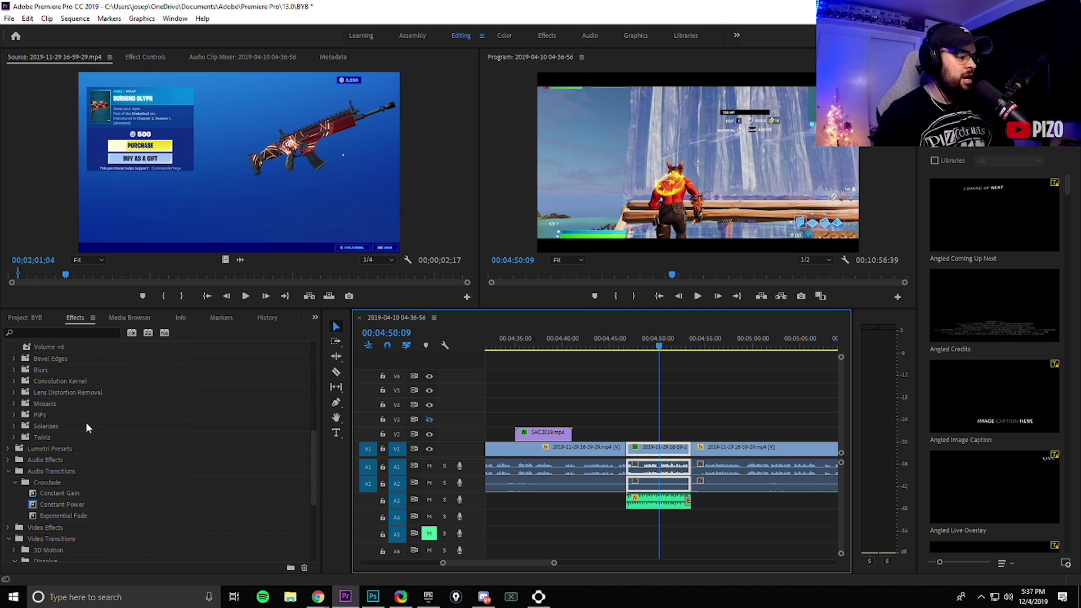
click(8, 449)
scroll(58, 477, down, 1)
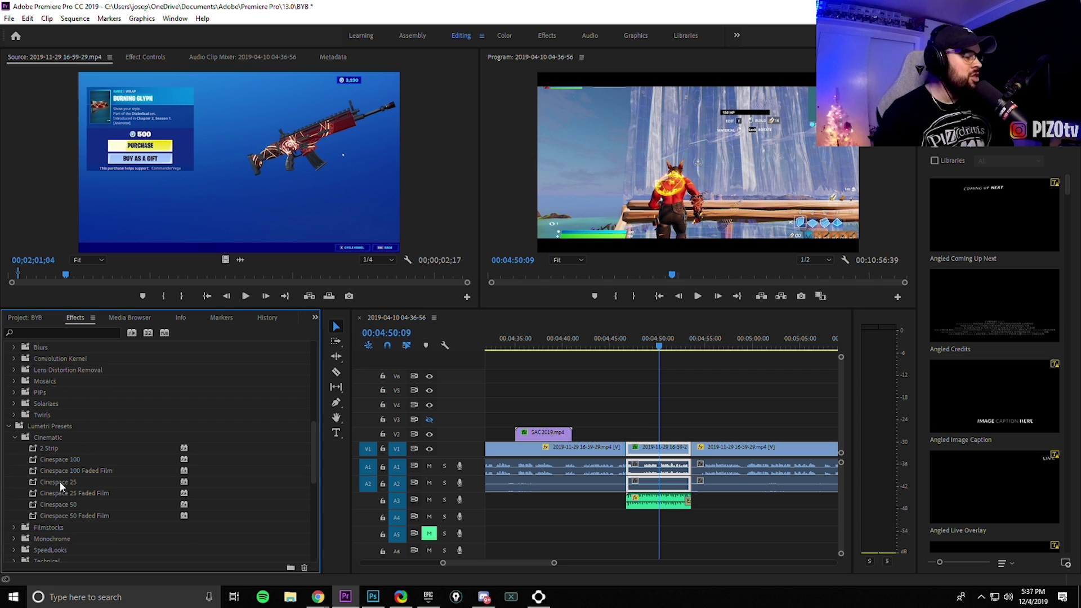
click(42, 480)
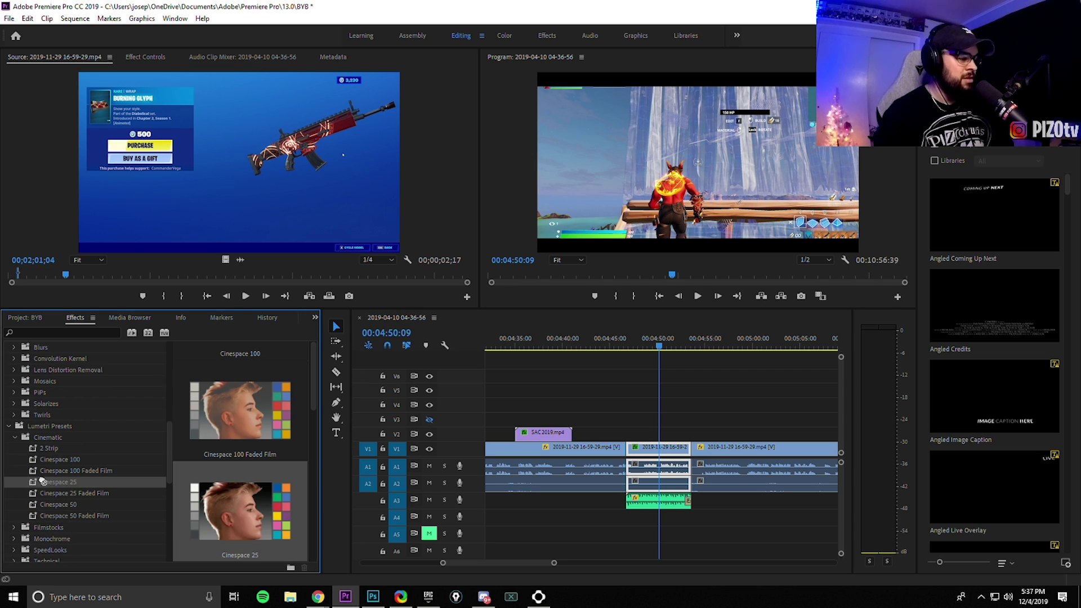
drag(643, 452, 642, 450)
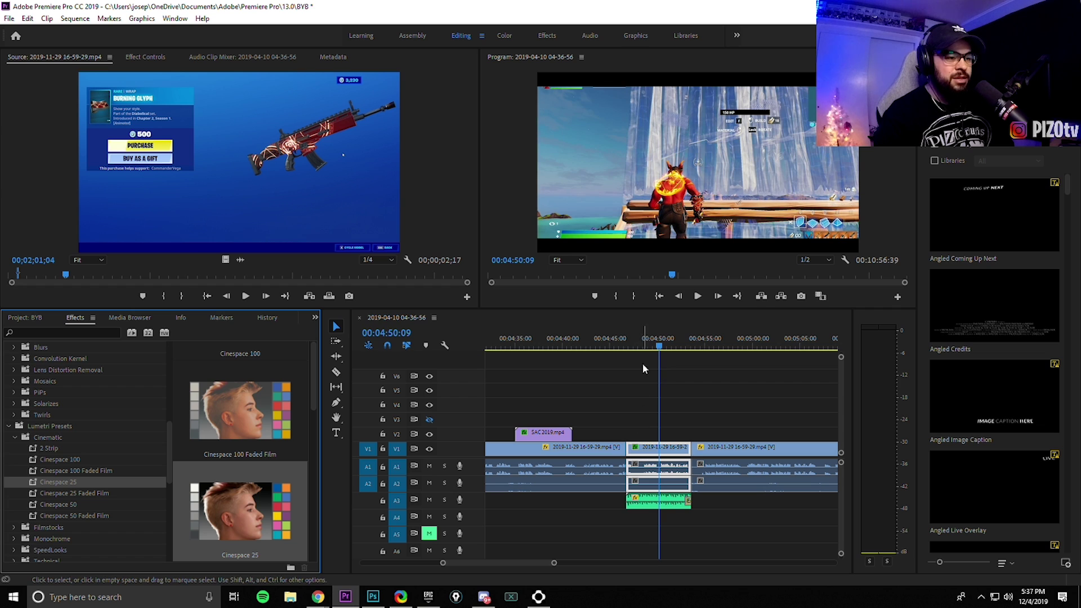
click(620, 344)
key(space)
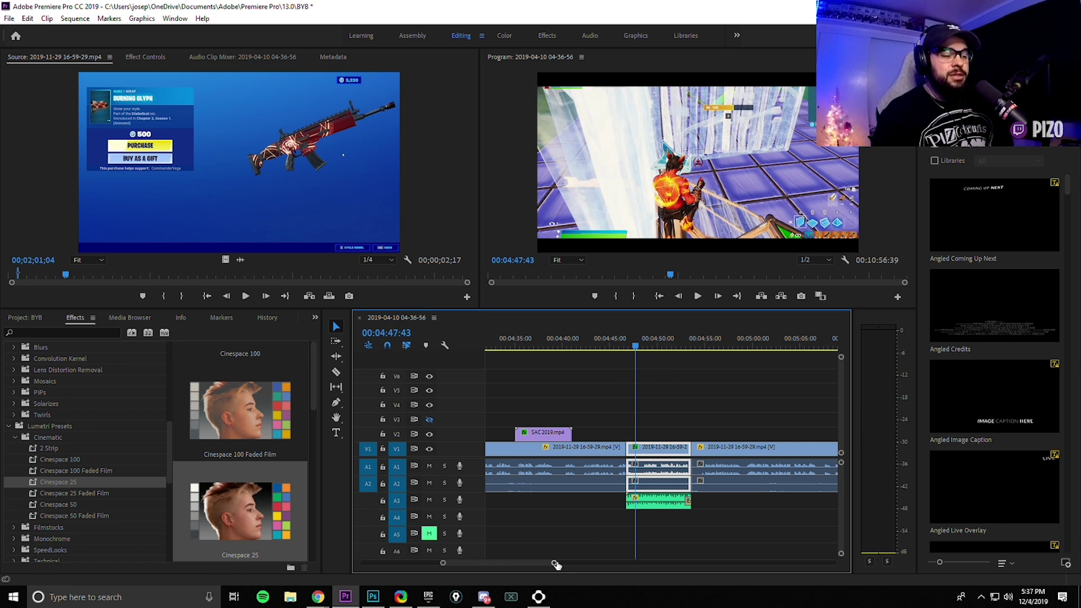
Cut the recording at 00:05:29:11 and remove the silent stretch after it, closing the gap.
drag(556, 564, 581, 565)
click(694, 345)
click(691, 343)
key(space)
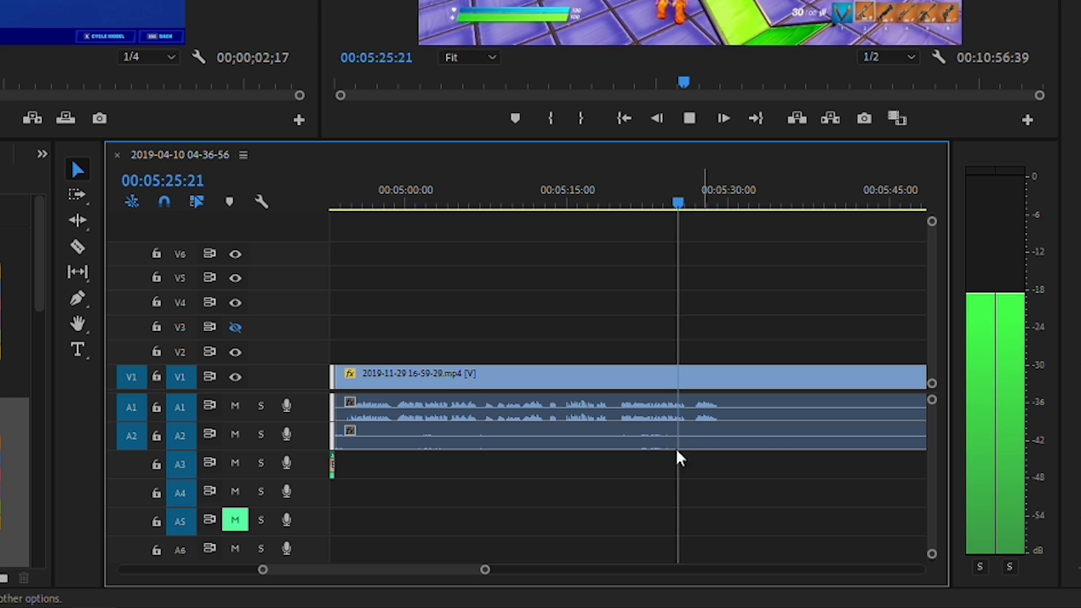
drag(487, 570, 468, 569)
key(c)
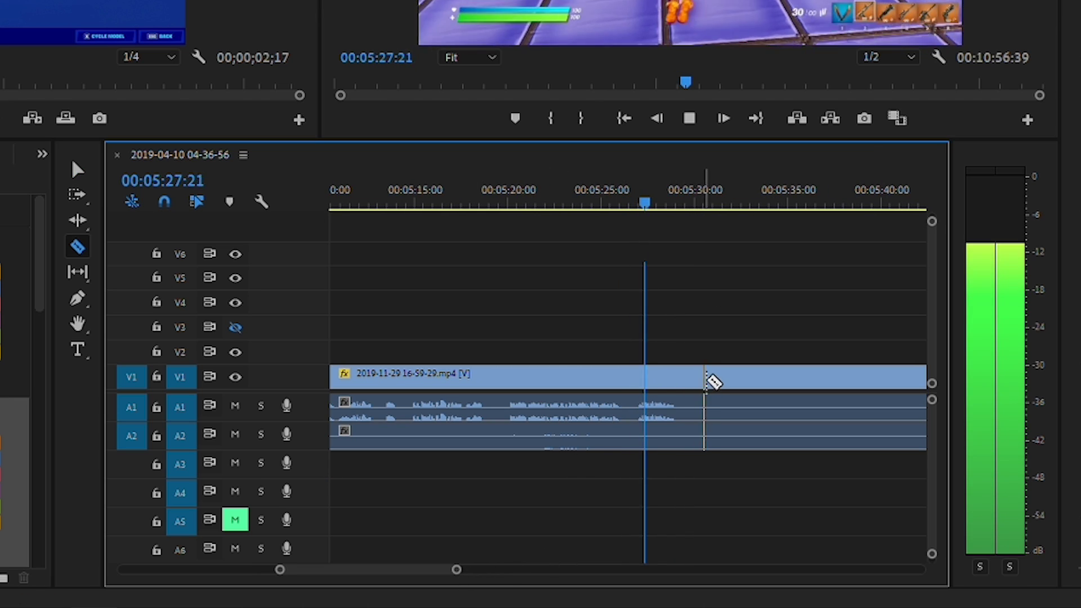
key(space)
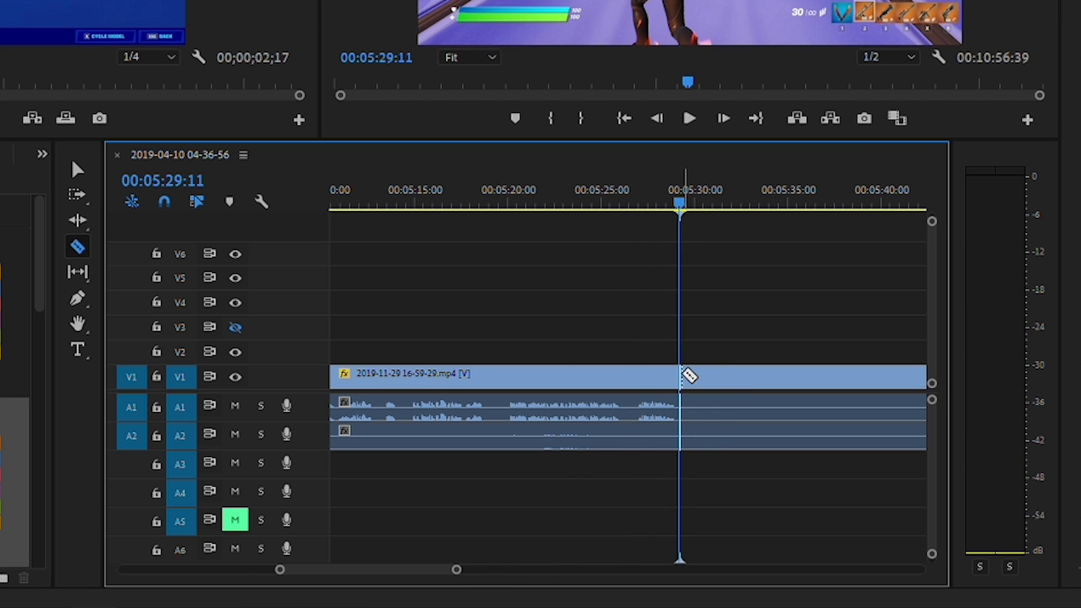
click(688, 375)
key(v)
drag(457, 570, 529, 569)
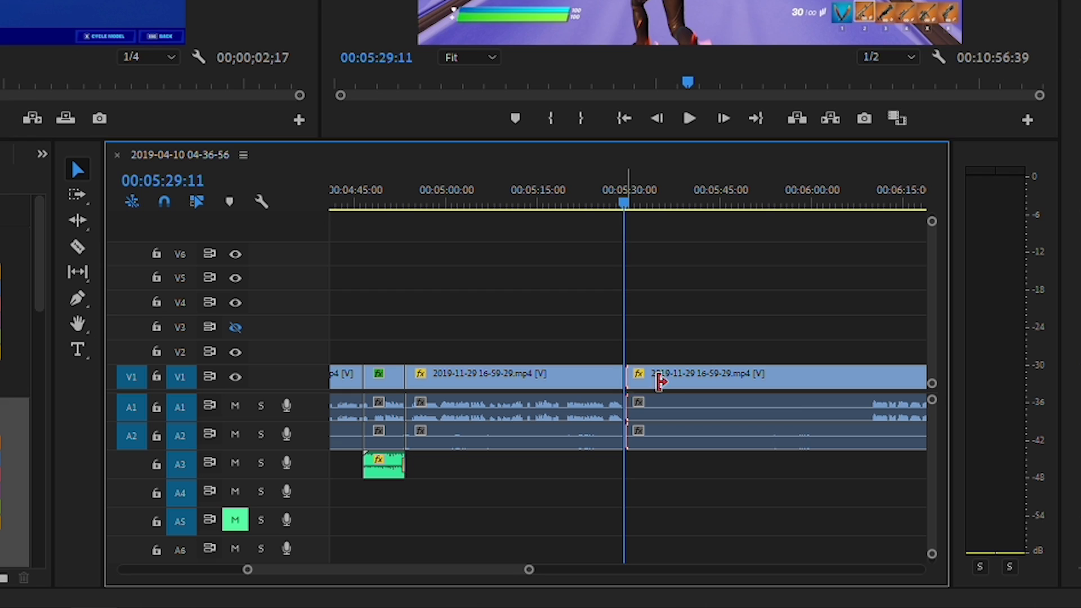
mouse_move(659, 382)
mouse_down()
mouse_move(874, 379)
mouse_move(659, 394)
mouse_up()
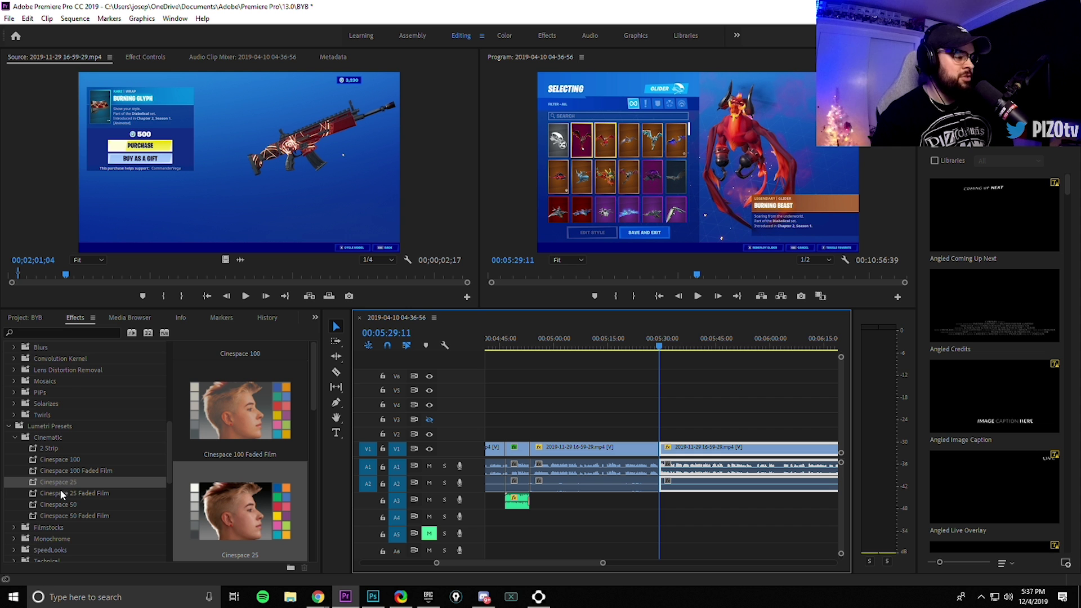
Add a Constant Power crossfade on A2 and a Dip to Black on V1 at the 00:05:29:11 cut, and play it back.
drag(61, 450, 665, 516)
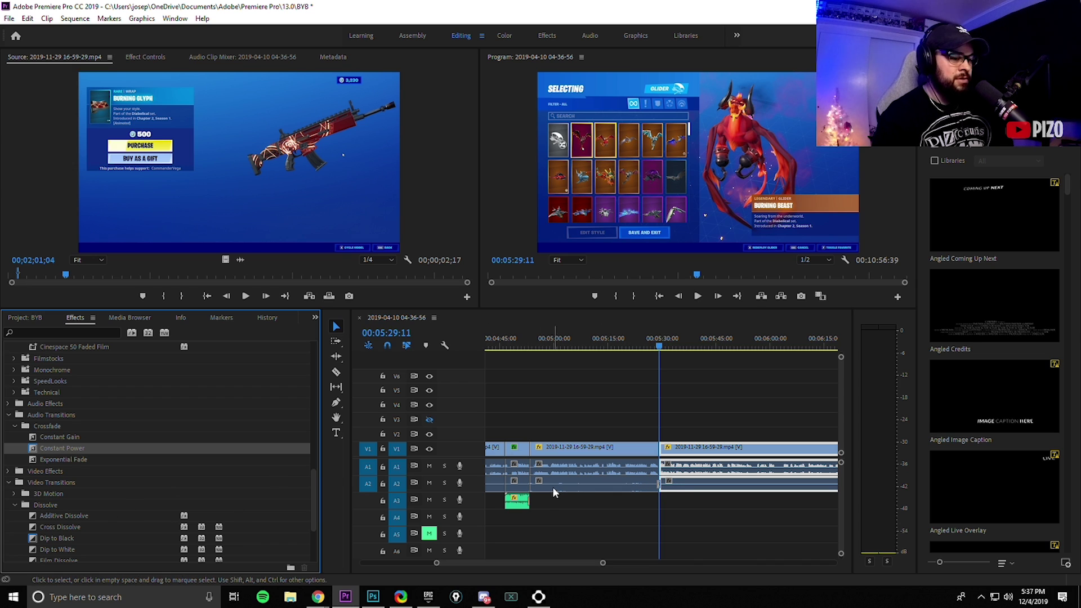
scroll(125, 485, down, 2)
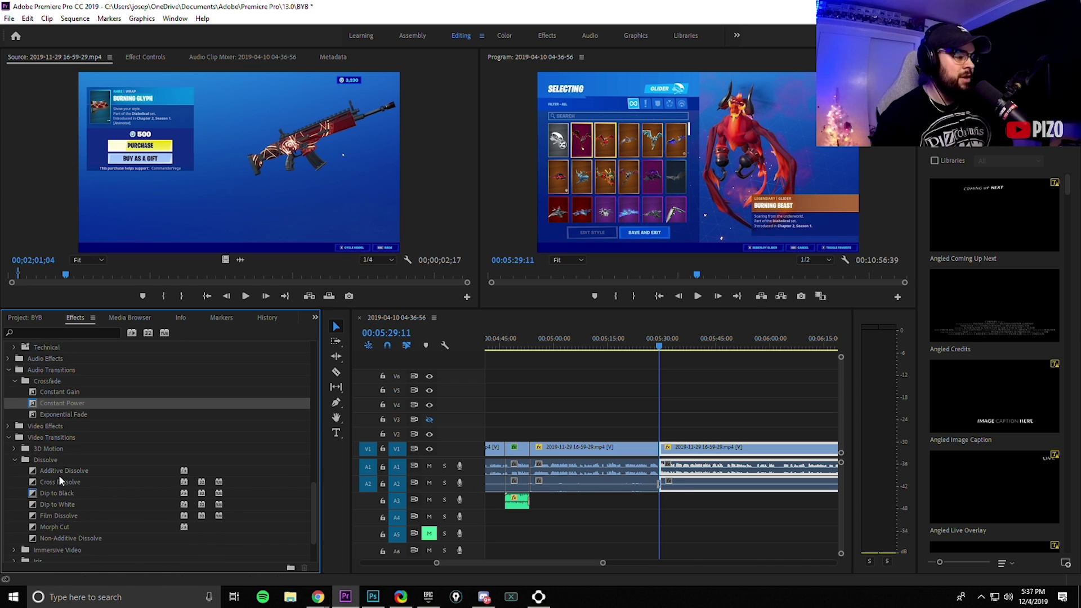
click(62, 493)
drag(657, 451, 659, 450)
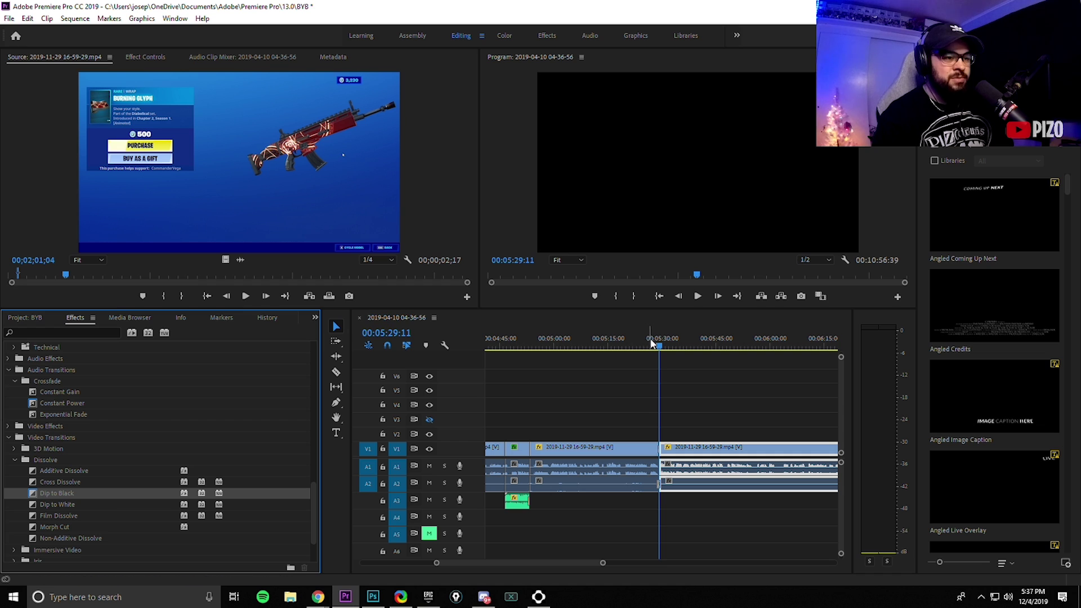
click(650, 339)
key(space)
drag(602, 562, 564, 570)
key(space)
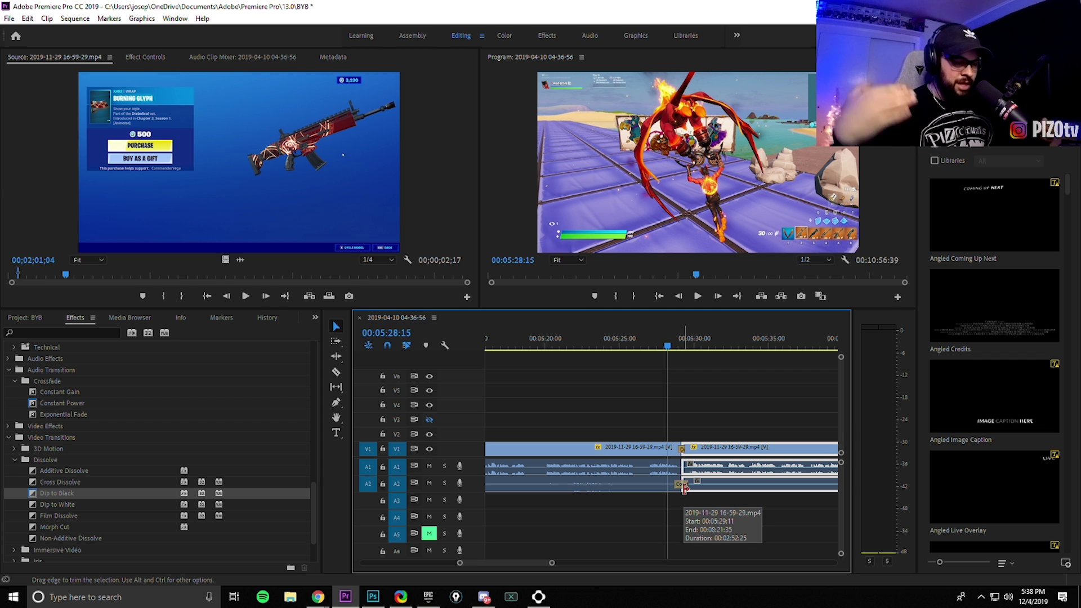
key(space)
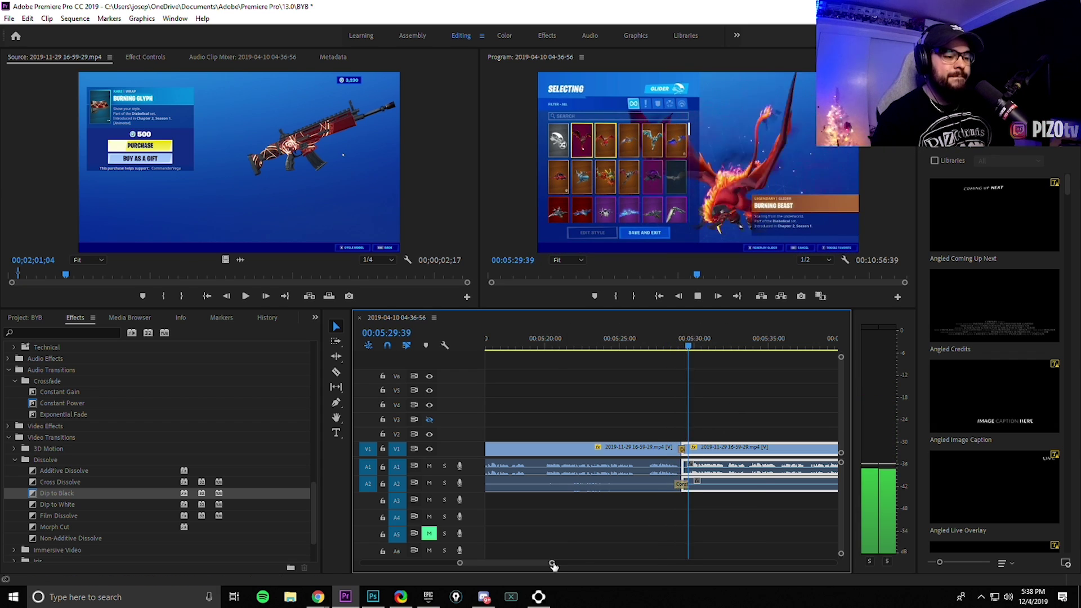
Enlarge the audio tracks and cut the recording at 00:07:01:09, just after the speech ends.
drag(552, 562, 653, 560)
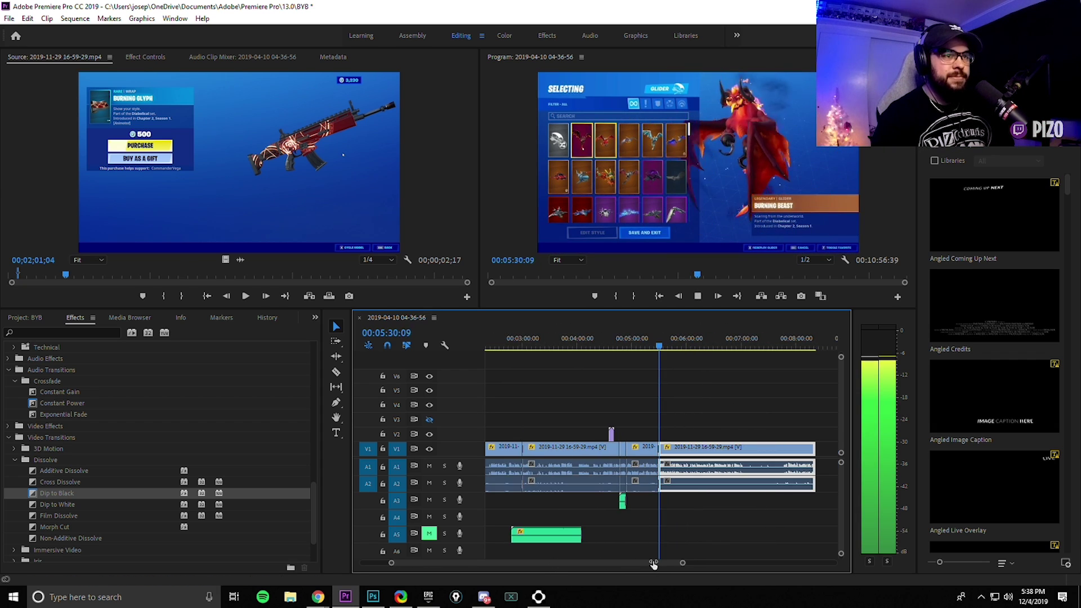
click(735, 347)
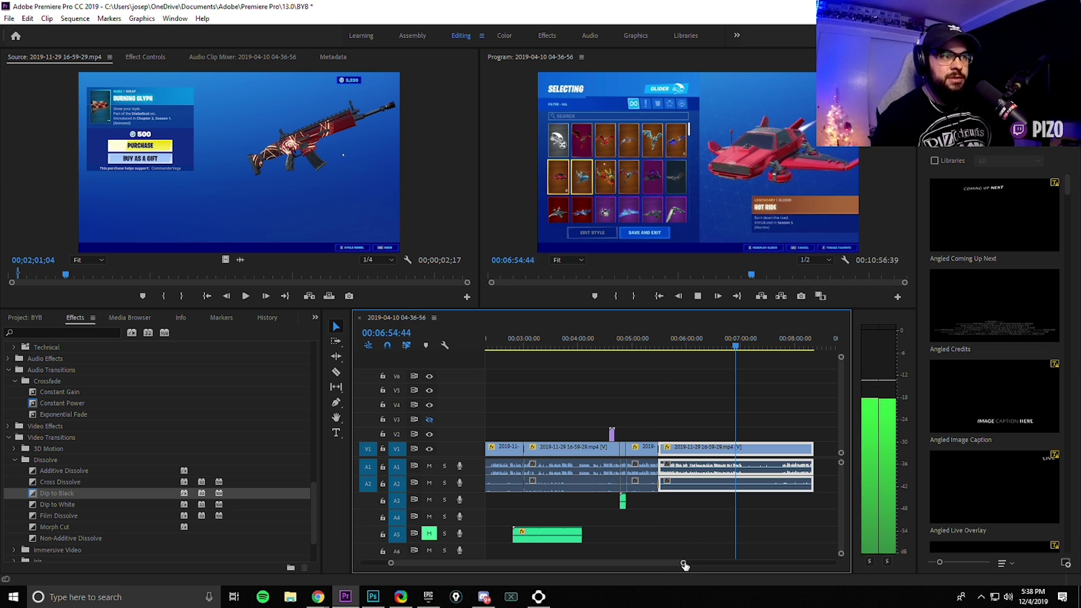
drag(683, 565, 570, 563)
key(space)
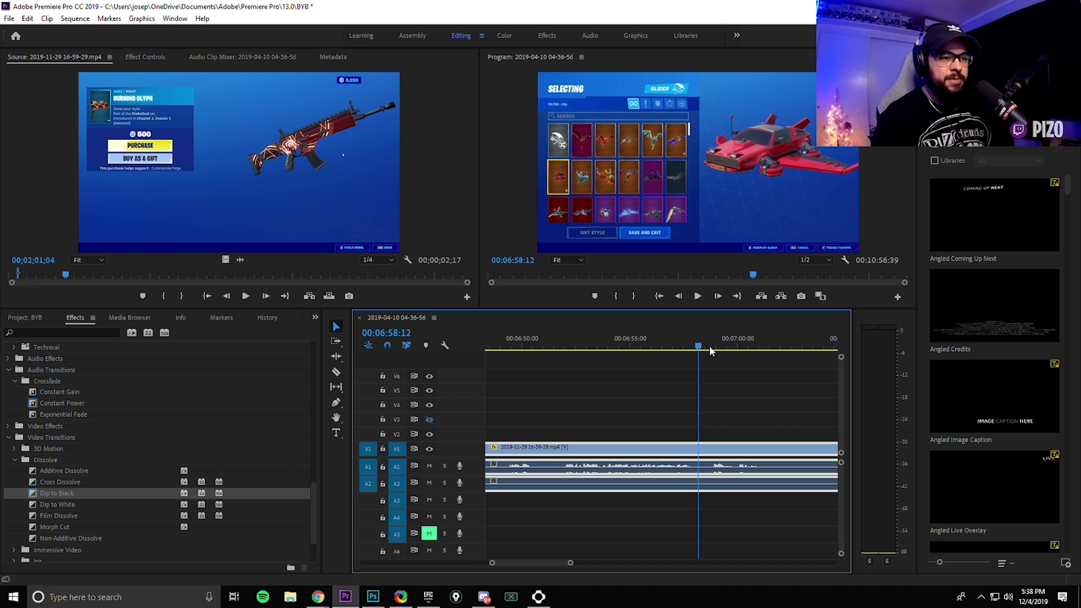
click(759, 349)
drag(841, 462, 841, 468)
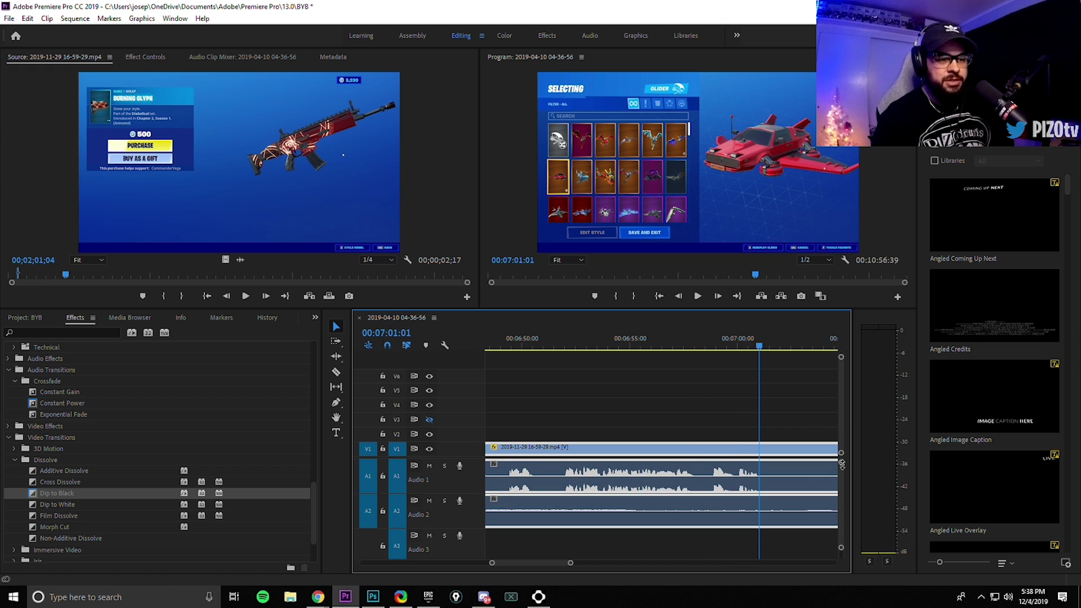
drag(762, 349, 765, 349)
key(ctrl+k)
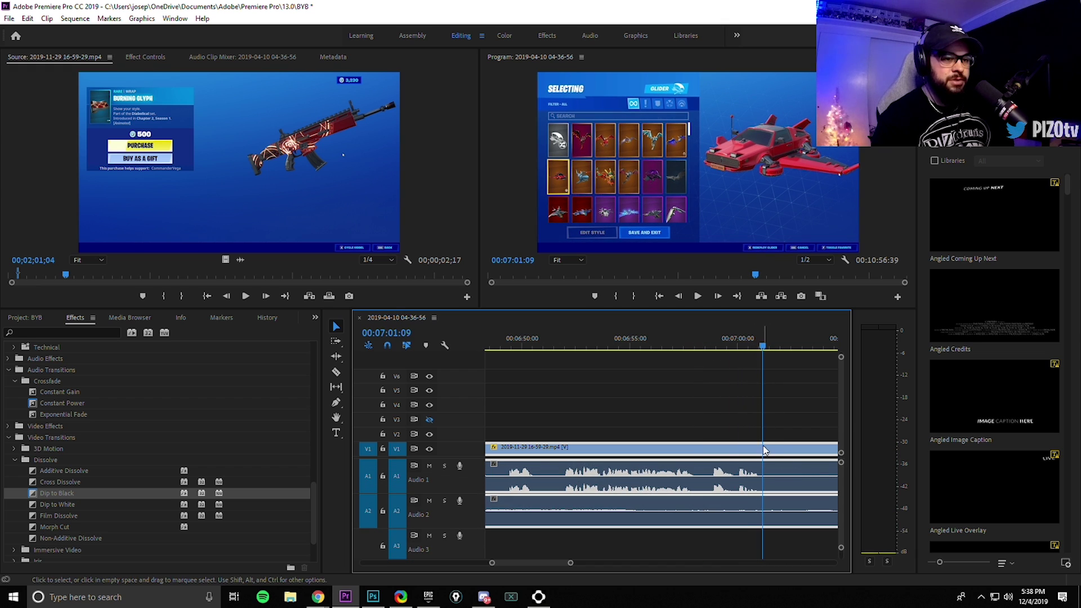
drag(570, 563, 616, 563)
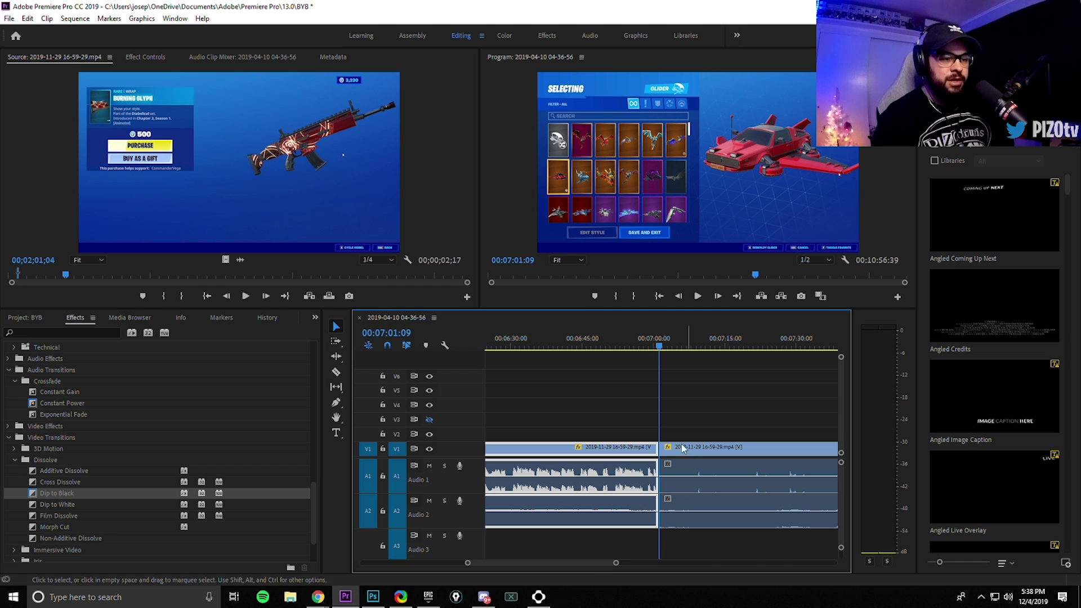
Remove the silence after the 00:07:01:09 cut, then add Constant Power on A2 and Dip to Black on V1 there.
drag(662, 447, 688, 458)
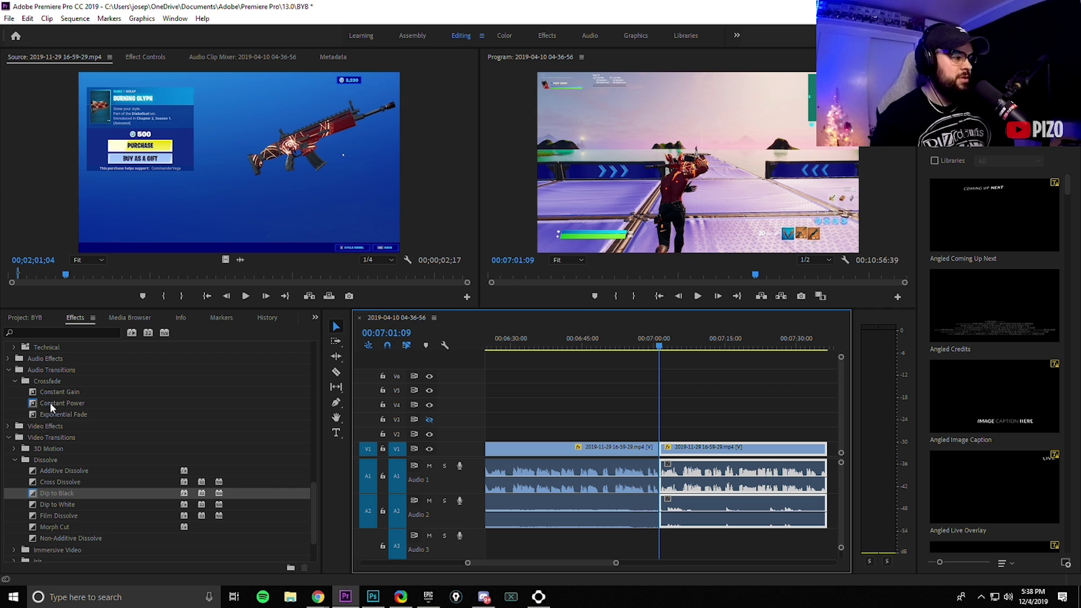
drag(50, 404, 645, 537)
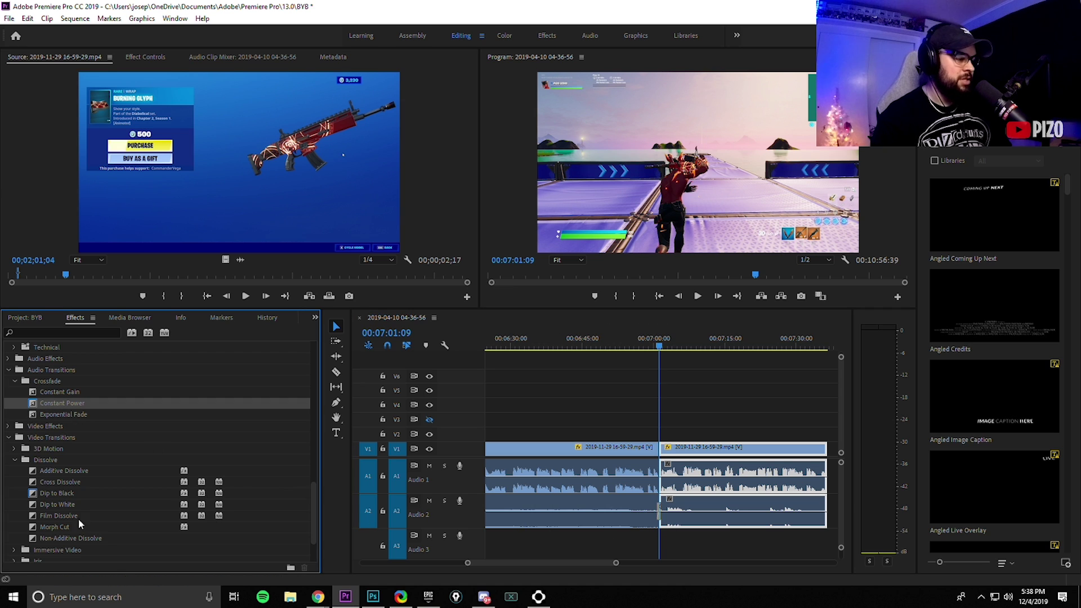
drag(66, 495, 128, 466)
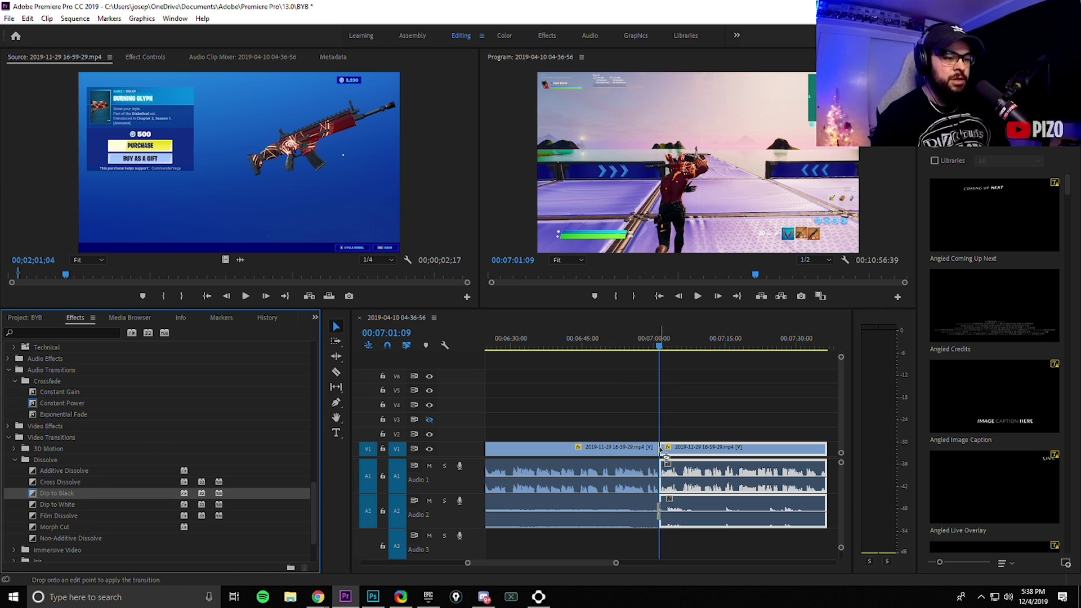
drag(662, 449, 664, 451)
key(space)
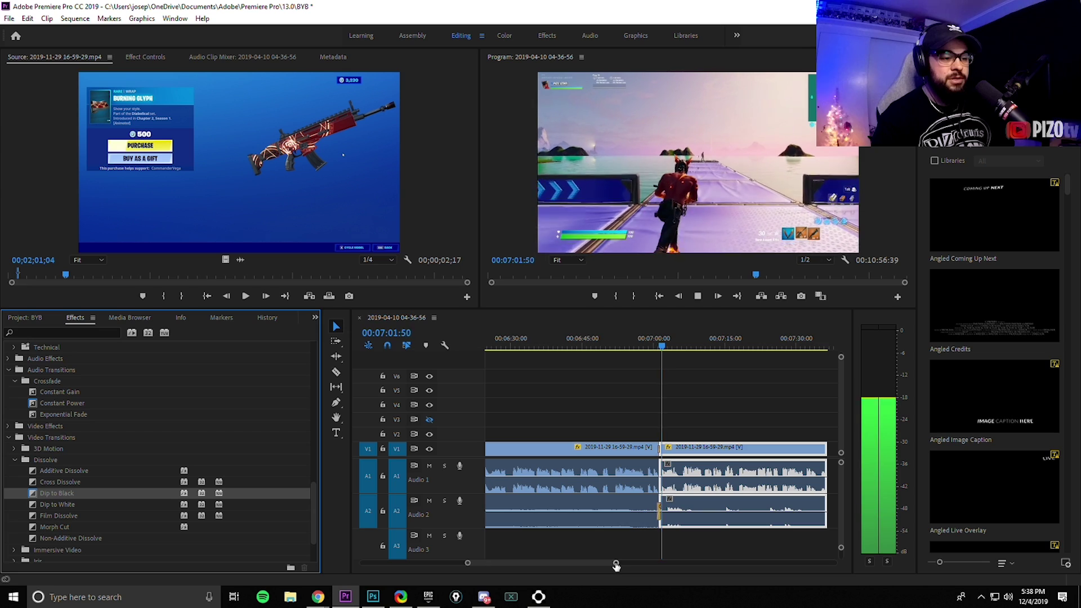
Extend the recording's end to about 00:09:10 and cut it at 00:07:46:15, after the speech ends.
key(minus)
drag(699, 448, 814, 448)
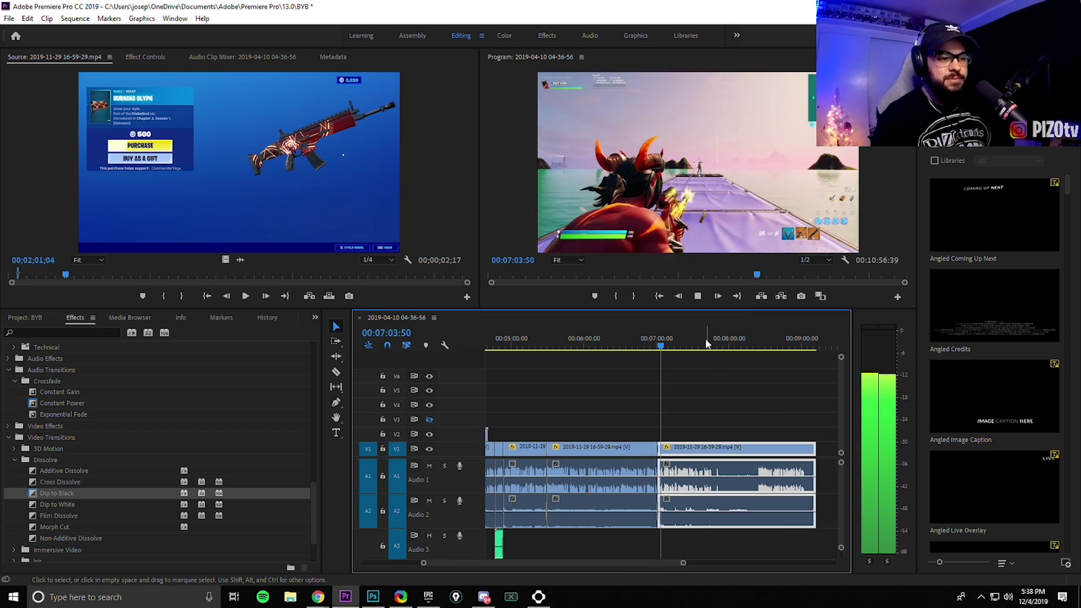
drag(683, 565, 593, 564)
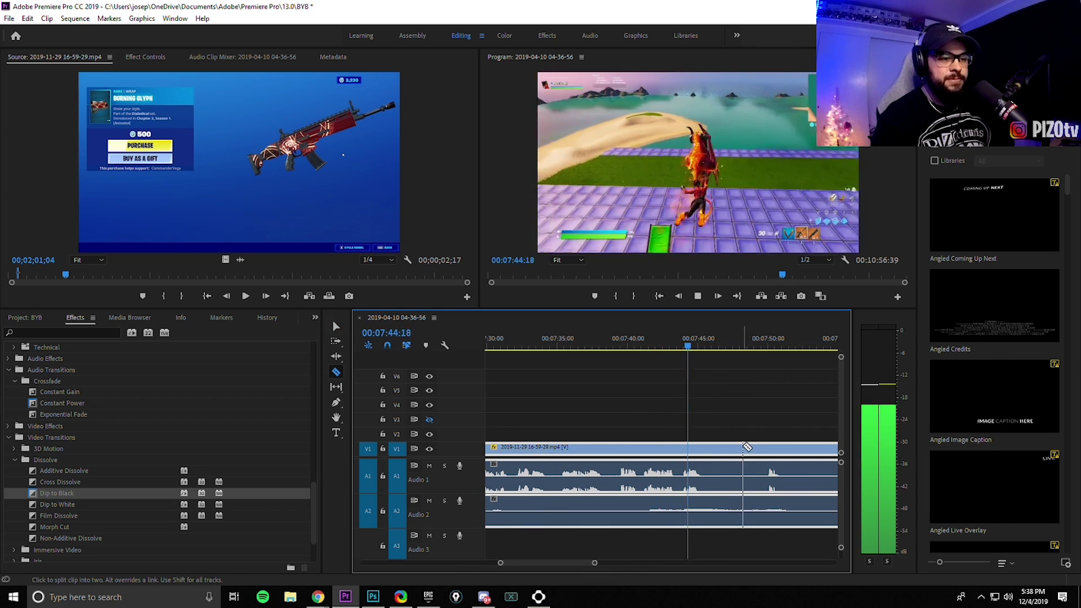
key(c)
key(space)
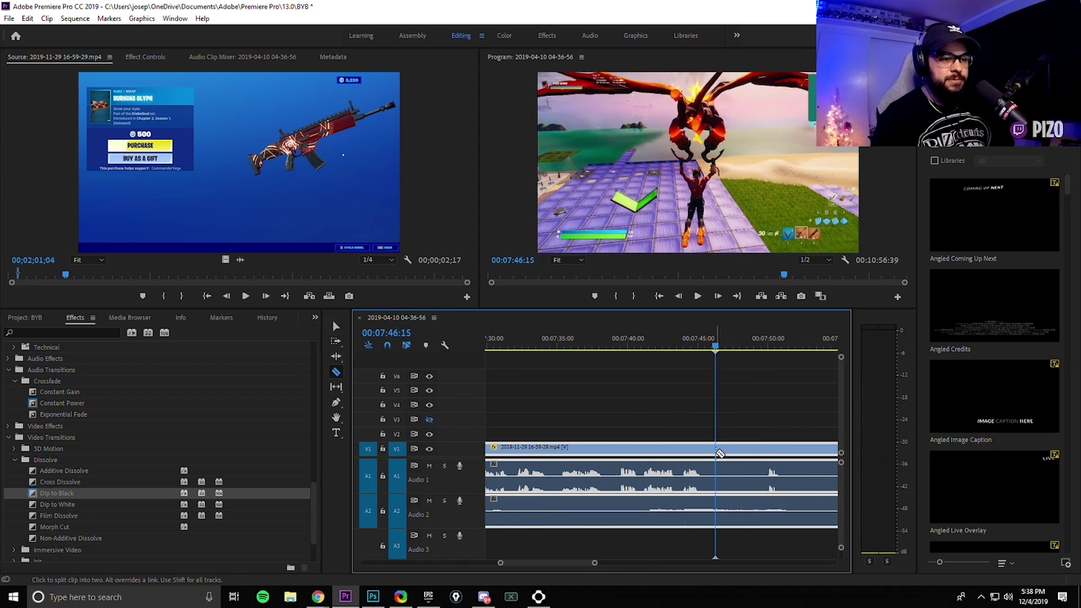
click(715, 449)
key(v)
Trim the silent start of the clip after the 00:07:46:15 cut and move it back to close the gap.
drag(595, 564, 705, 565)
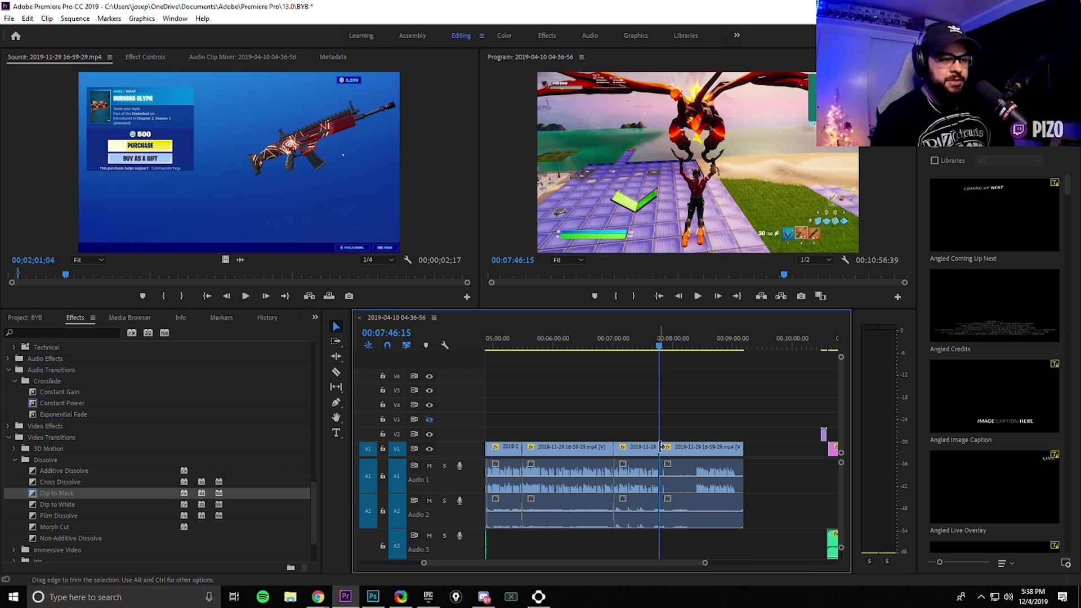
drag(659, 449, 690, 453)
drag(705, 564, 585, 564)
drag(664, 451, 701, 456)
Add a Constant Power crossfade on A2 and a Dip to Black on V1 at the 00:07:46:15 cut.
drag(85, 403, 224, 436)
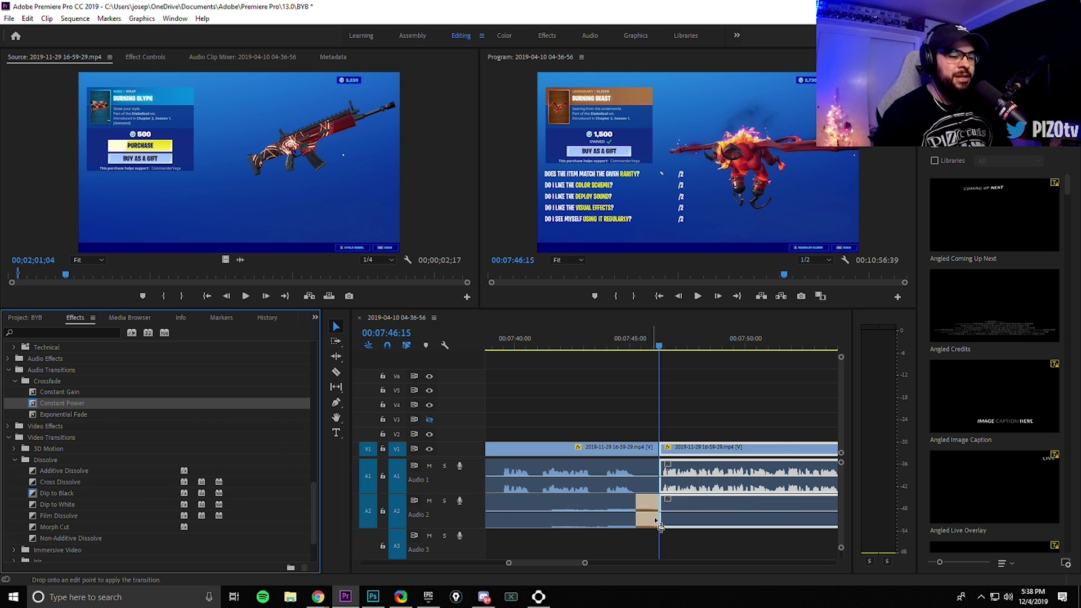
drag(657, 522, 657, 521)
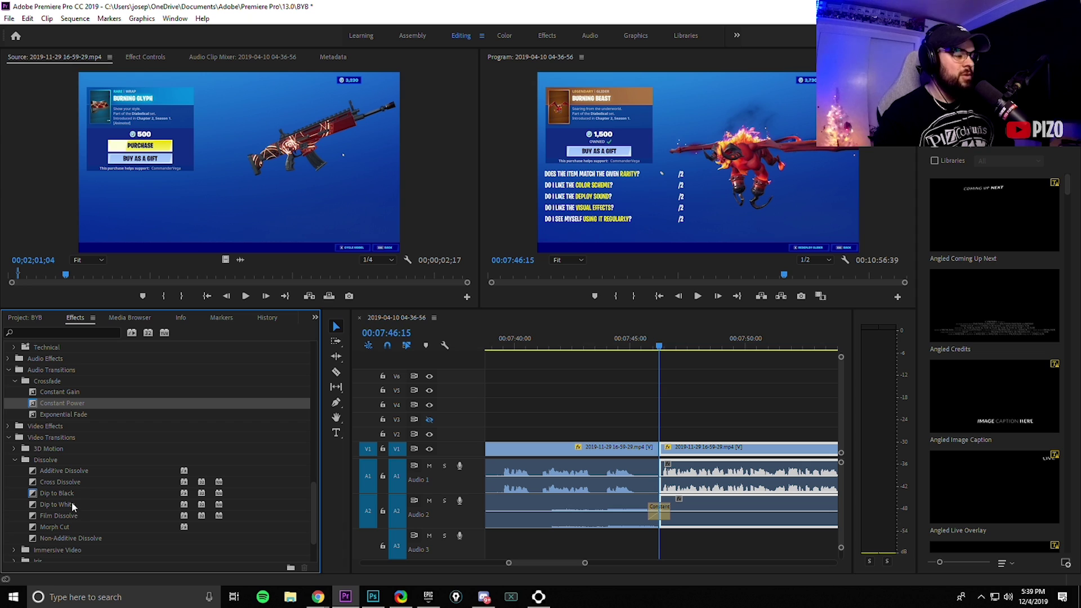
drag(72, 498, 656, 452)
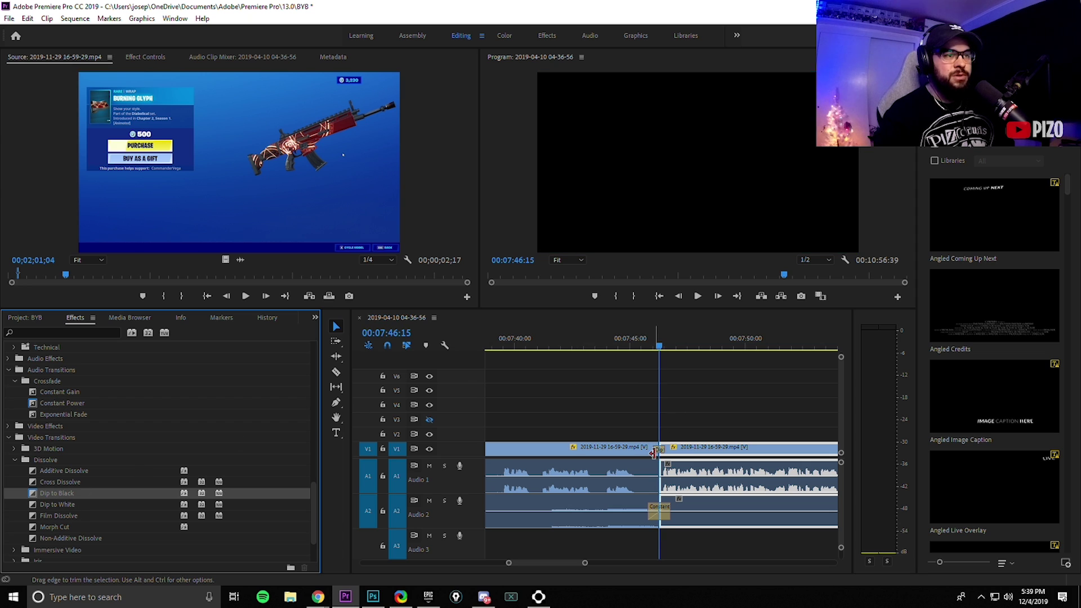
click(674, 347)
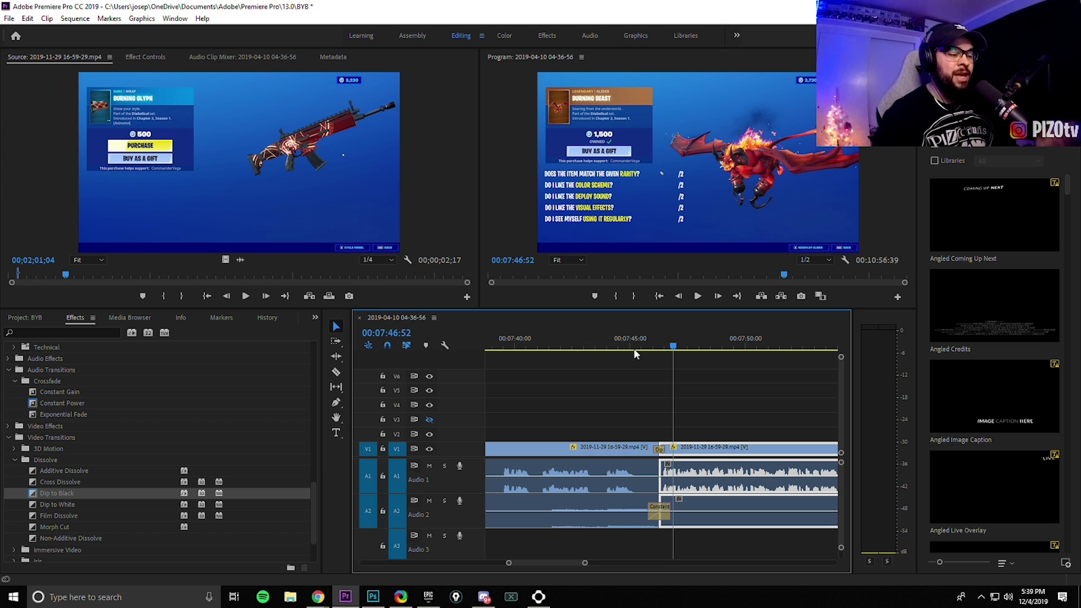
Enlarge the timeline, move the music clip from A5 to A3 so it starts at the 00:07:46:15 cut, and play it.
drag(841, 464, 841, 434)
drag(585, 563, 650, 562)
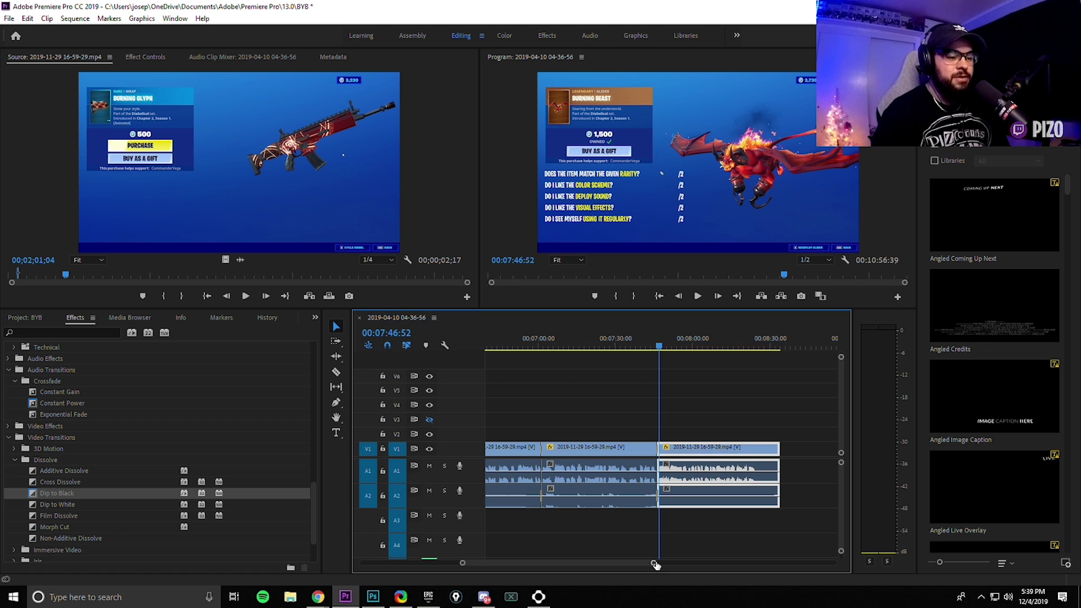
drag(655, 563, 738, 563)
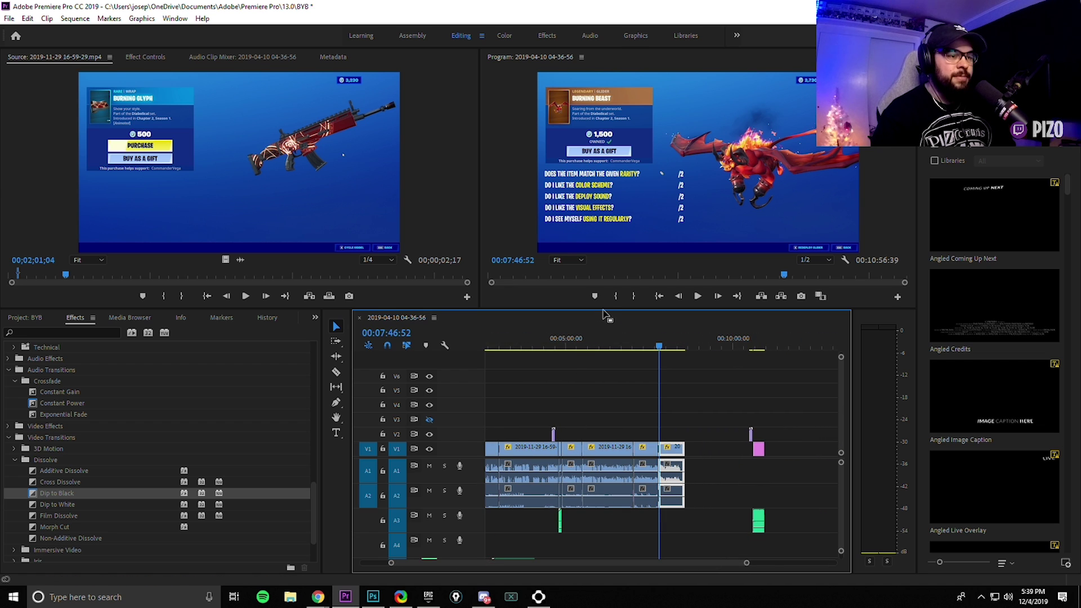
drag(605, 309, 605, 258)
drag(523, 541, 663, 495)
drag(747, 562, 581, 571)
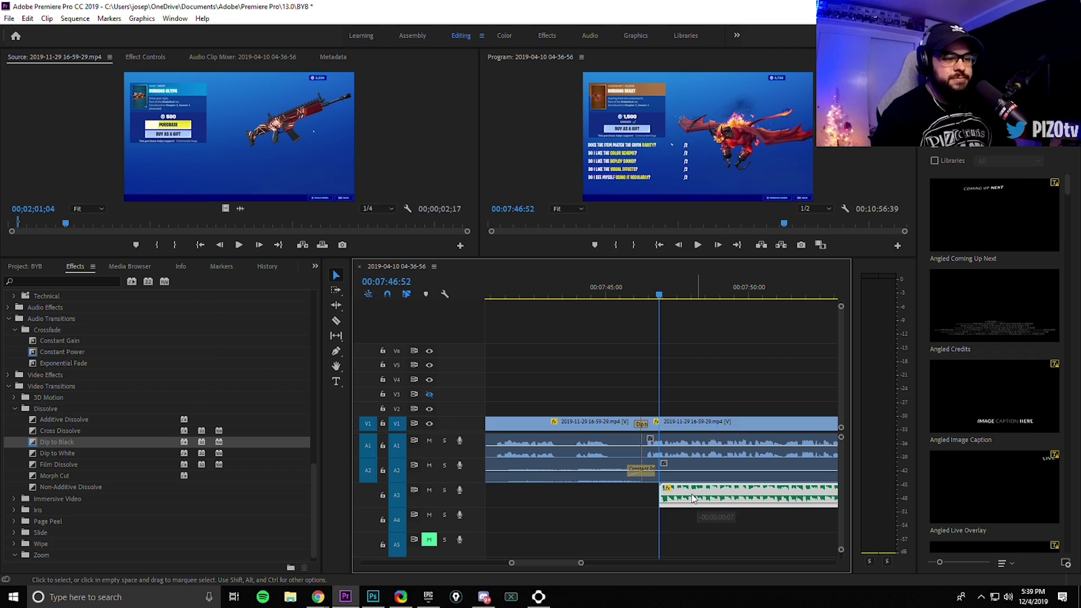
drag(692, 498, 684, 499)
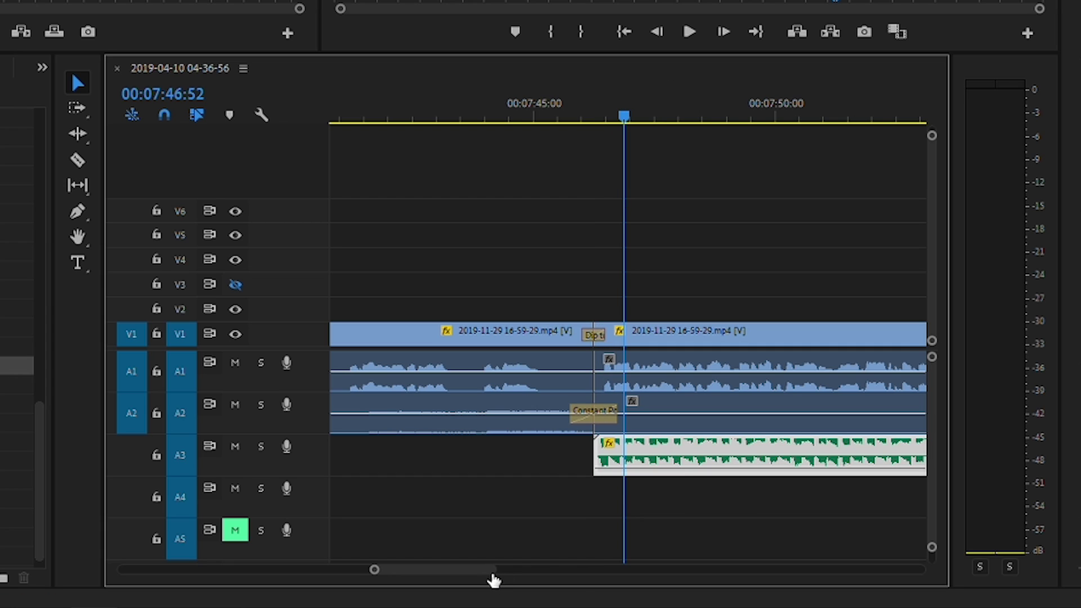
drag(494, 581, 608, 588)
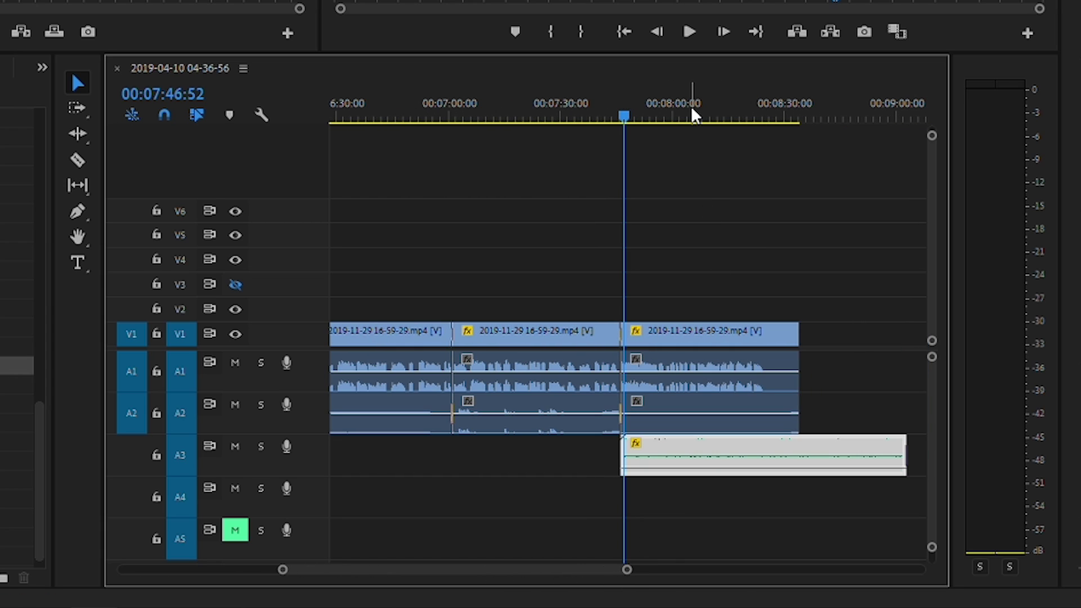
key(space)
drag(627, 570, 733, 522)
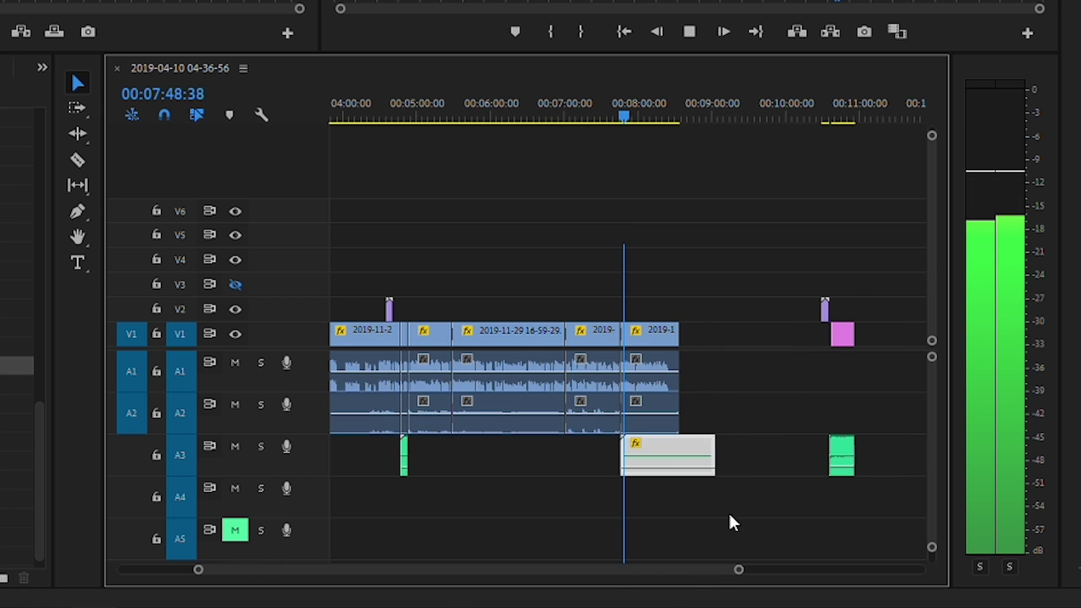
Extend the recording's end to about 00:10:10 and cut it at about 00:08:24, after the speech ends.
drag(677, 330, 813, 330)
click(657, 107)
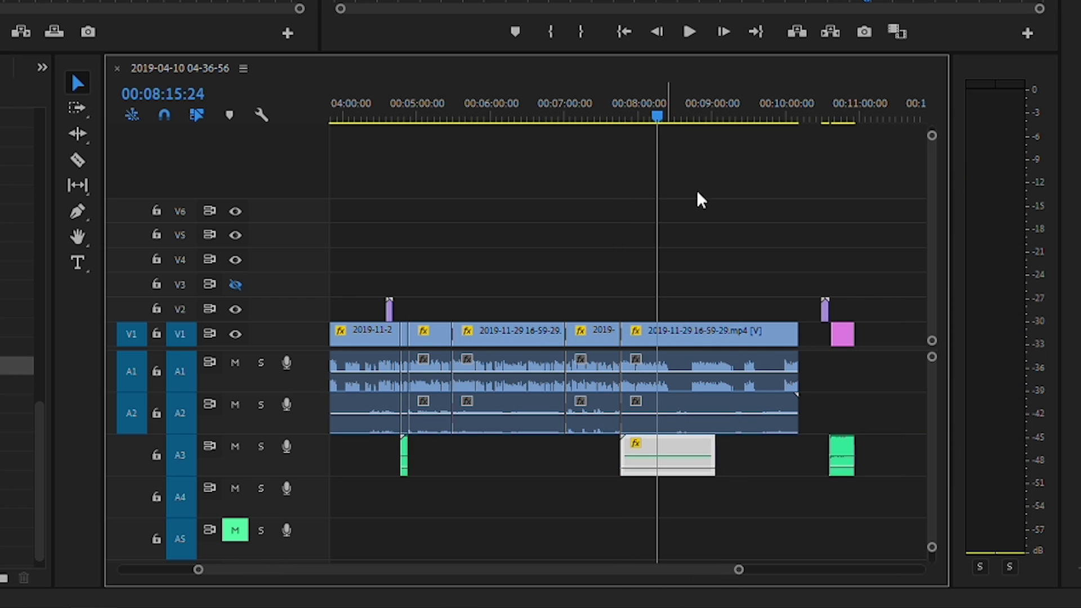
drag(737, 569, 631, 569)
key(space)
key(c)
click(744, 389)
key(v)
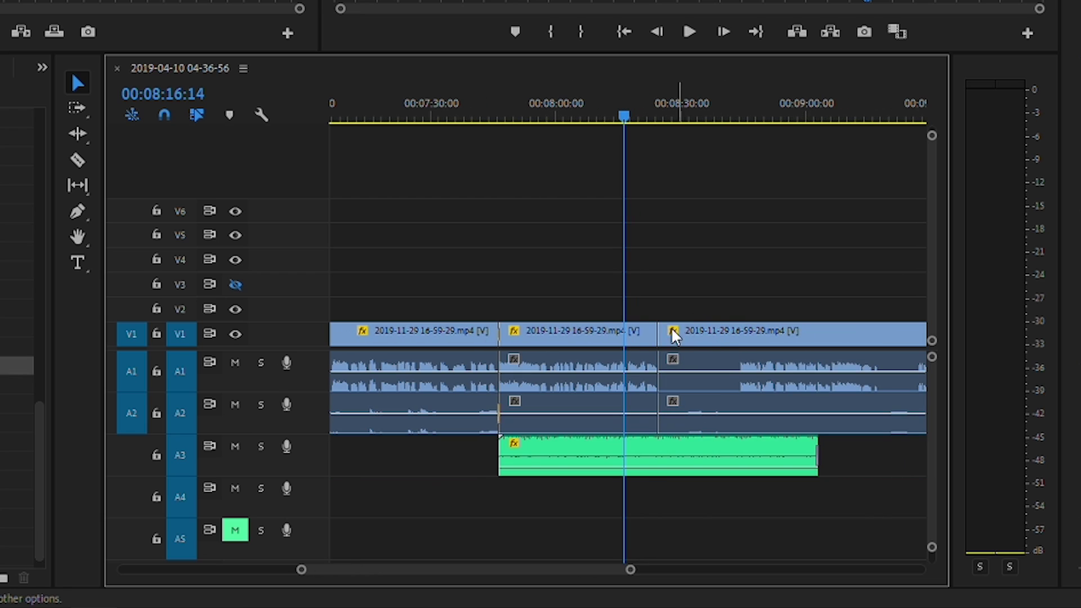
Close the silent stretch after the cut at about 00:08:24, add a Dip to Black on V1 there, and play it from 00:08:23:02.
mouse_move(722, 327)
mouse_down()
mouse_move(798, 338)
mouse_move(718, 335)
mouse_up()
key(Down)
key(space)
drag(633, 574, 531, 569)
mouse_move(626, 333)
mouse_down()
mouse_move(685, 337)
mouse_move(622, 335)
mouse_up()
key(shift+7)
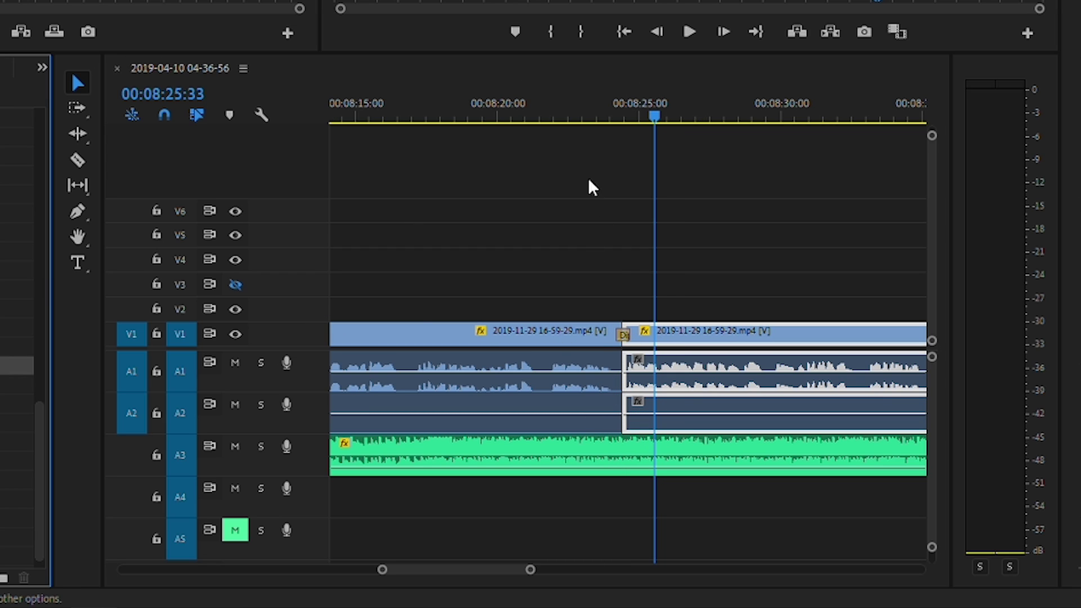
click(585, 104)
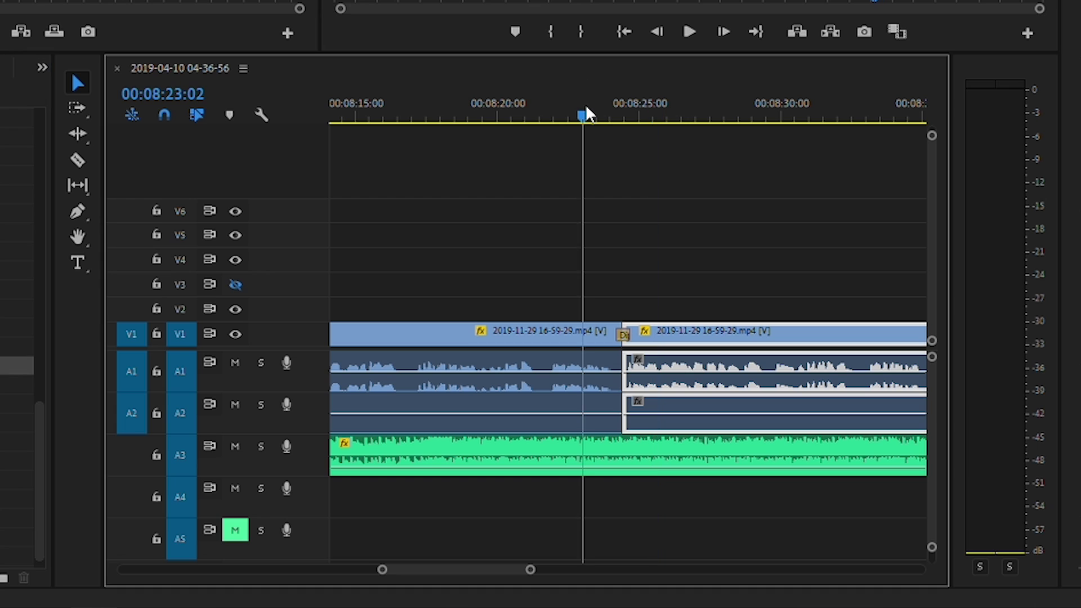
key(space)
Find the next end of speech and cut the recording at 00:08:57:29.
drag(530, 570, 624, 570)
click(771, 108)
drag(624, 569, 570, 569)
key(space)
key(space)
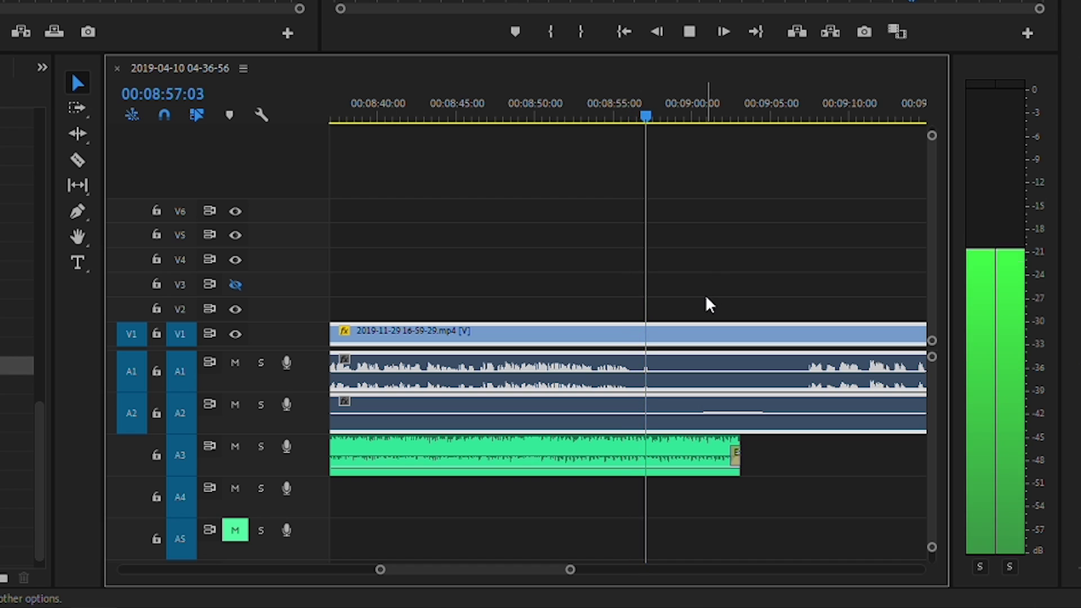
key(space)
key(c)
click(633, 358)
click(653, 335)
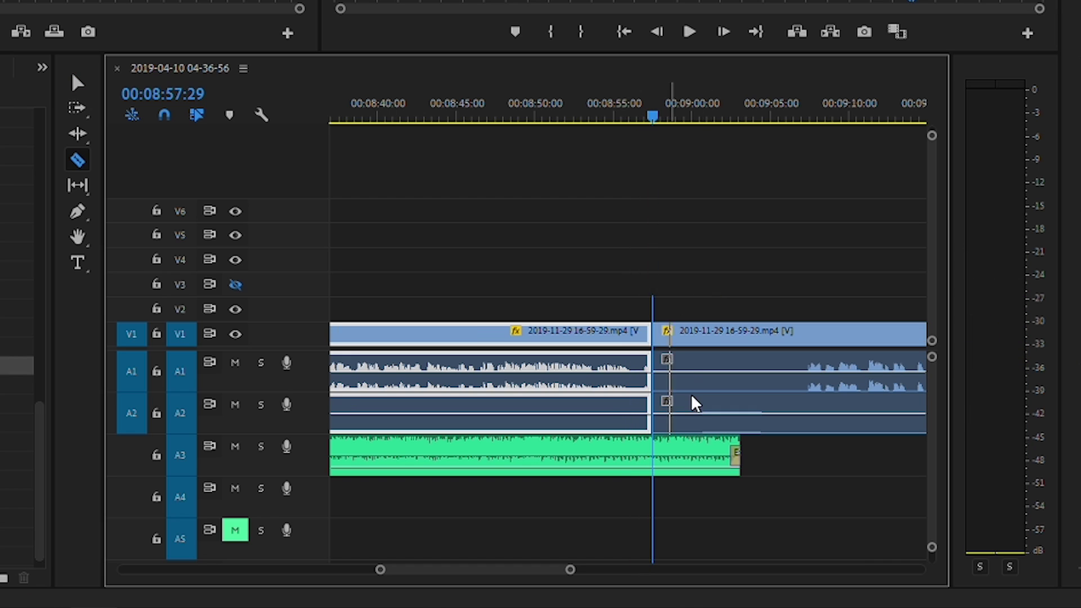
Trim the A3 music to end at the 00:08:57:29 cut and remove the silent stretch of the recording after it.
key(v)
drag(711, 451, 652, 451)
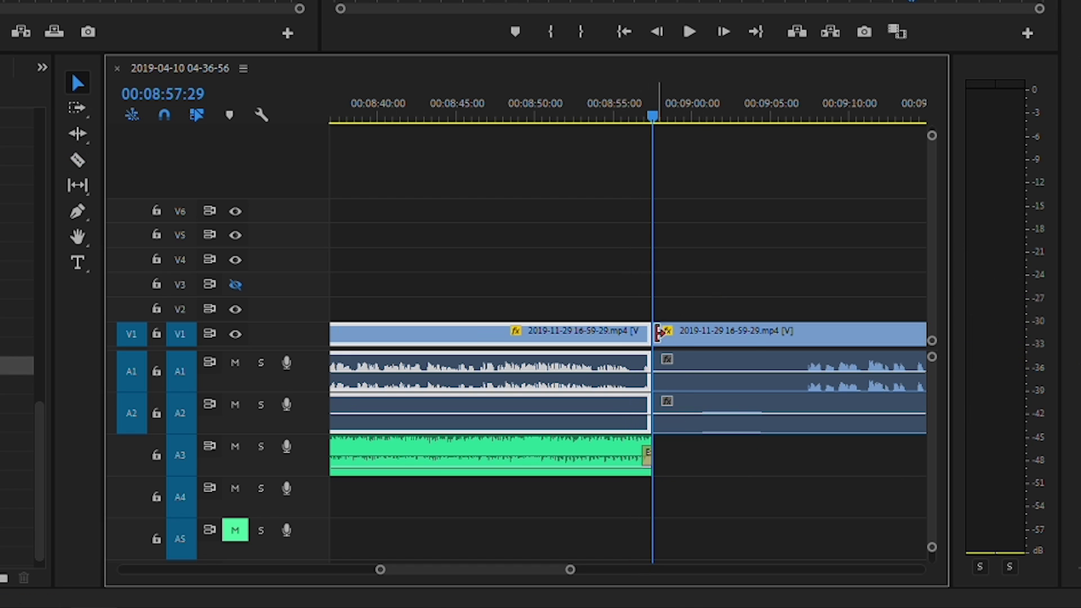
drag(659, 332, 697, 355)
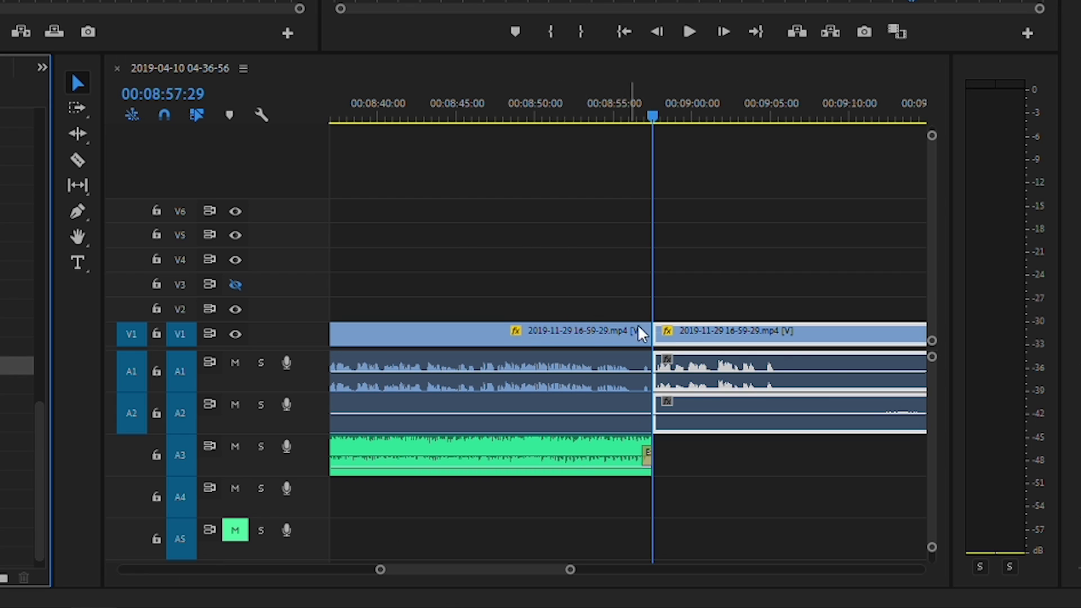
Extend the A3 music clip to about 00:09:05 and cut the recording there, after the speech ends.
drag(646, 451, 773, 451)
key(c)
click(779, 387)
key(v)
Trim the silent start of the clip after the cut at about 00:09:05 and move it back against the cut.
drag(569, 570, 642, 570)
drag(660, 336, 769, 333)
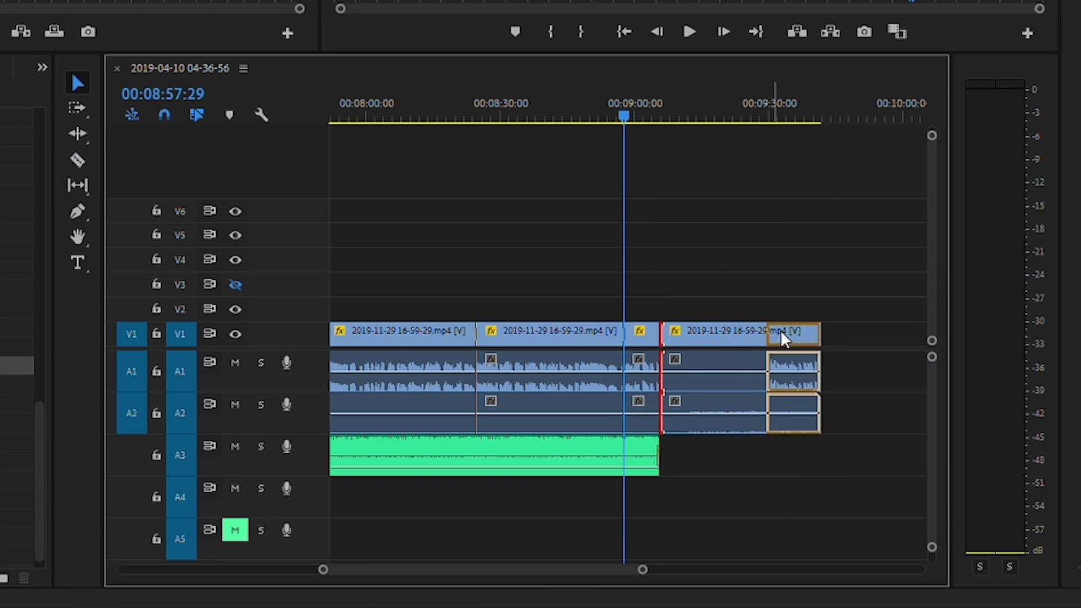
click(650, 119)
key(space)
drag(642, 569, 520, 574)
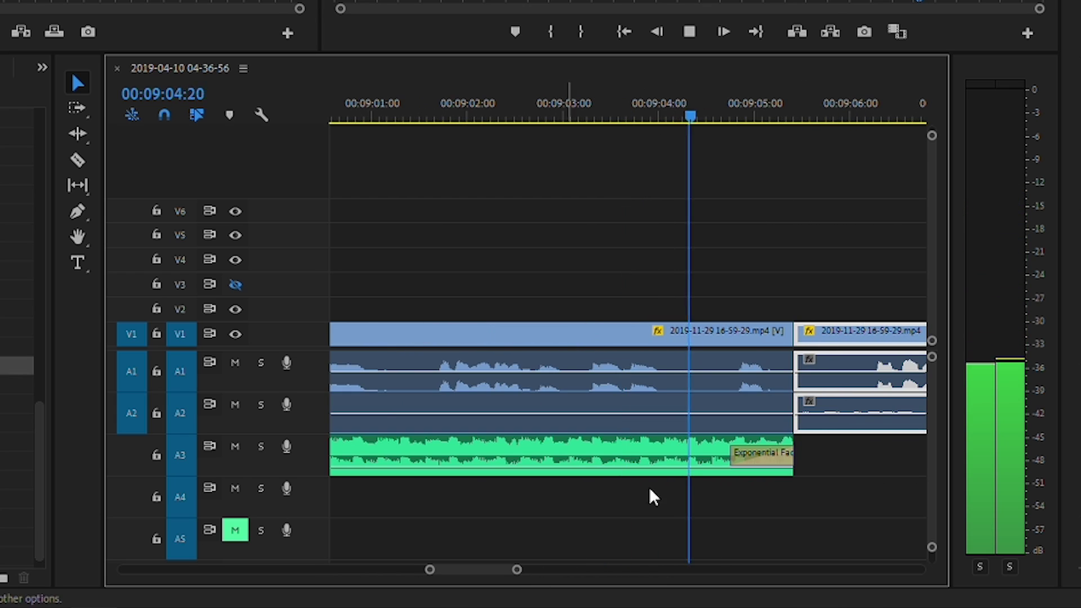
key(space)
drag(795, 332, 867, 332)
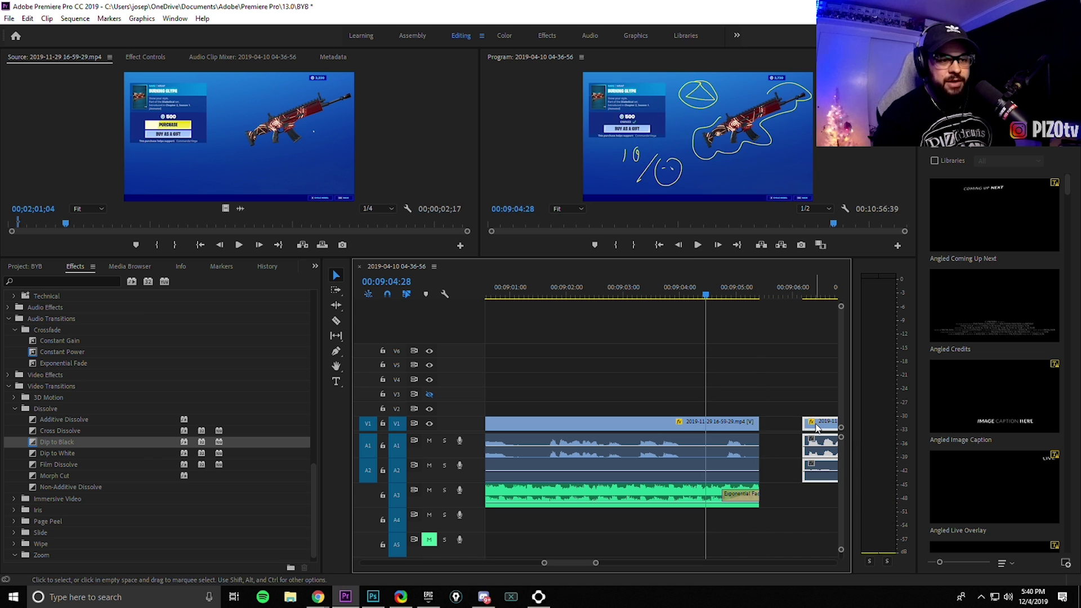
drag(817, 428, 775, 429)
Add a Constant Power crossfade on A2 and a Dip to Black on V1 at the 00:09:05 cut, and play it back.
click(83, 353)
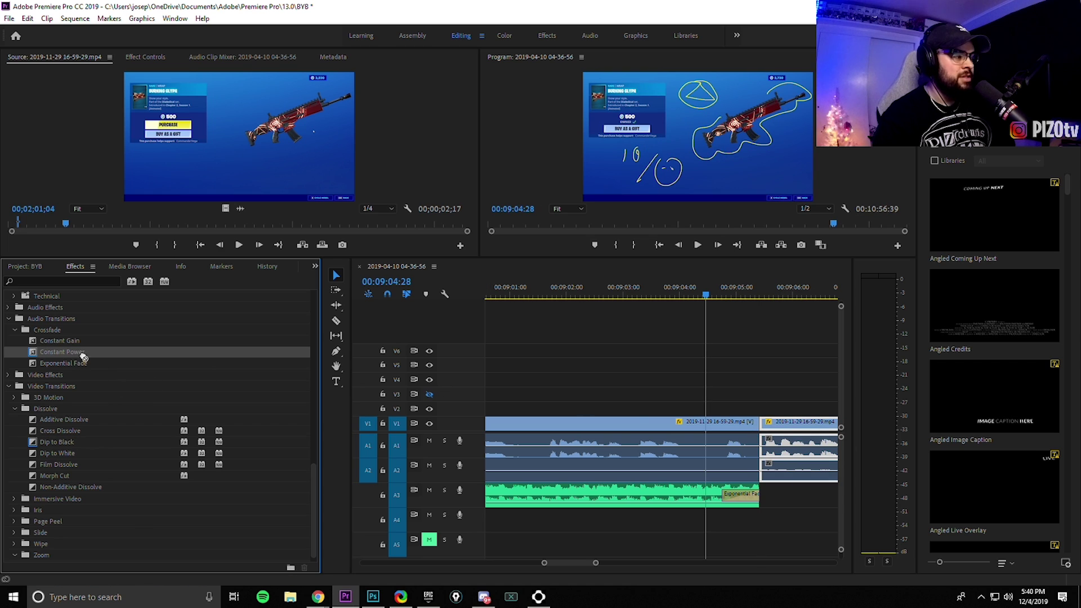
drag(83, 355, 762, 477)
drag(62, 441, 759, 428)
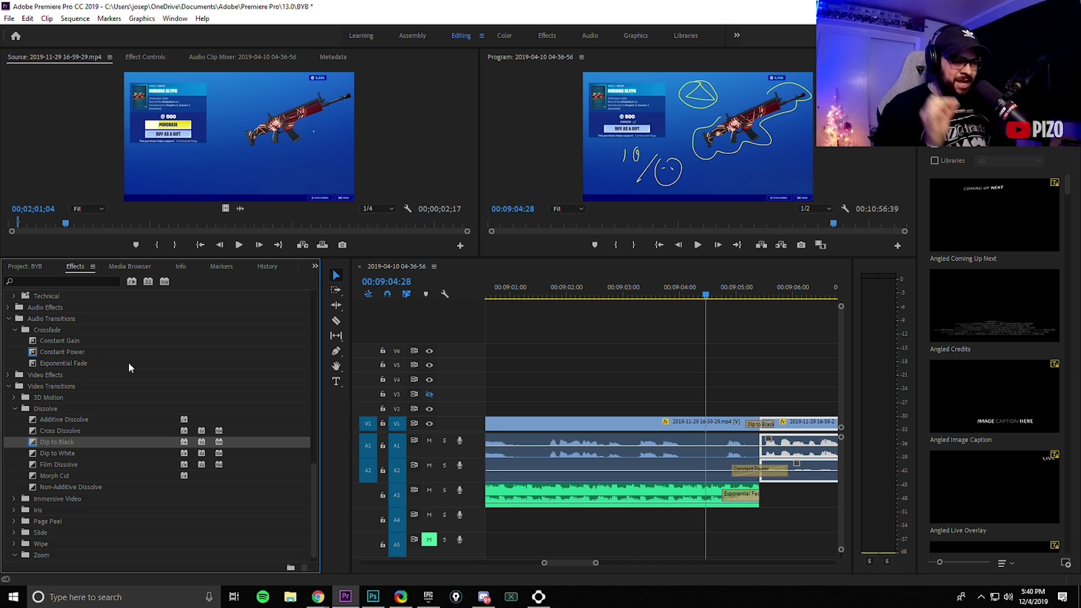
click(618, 363)
key(space)
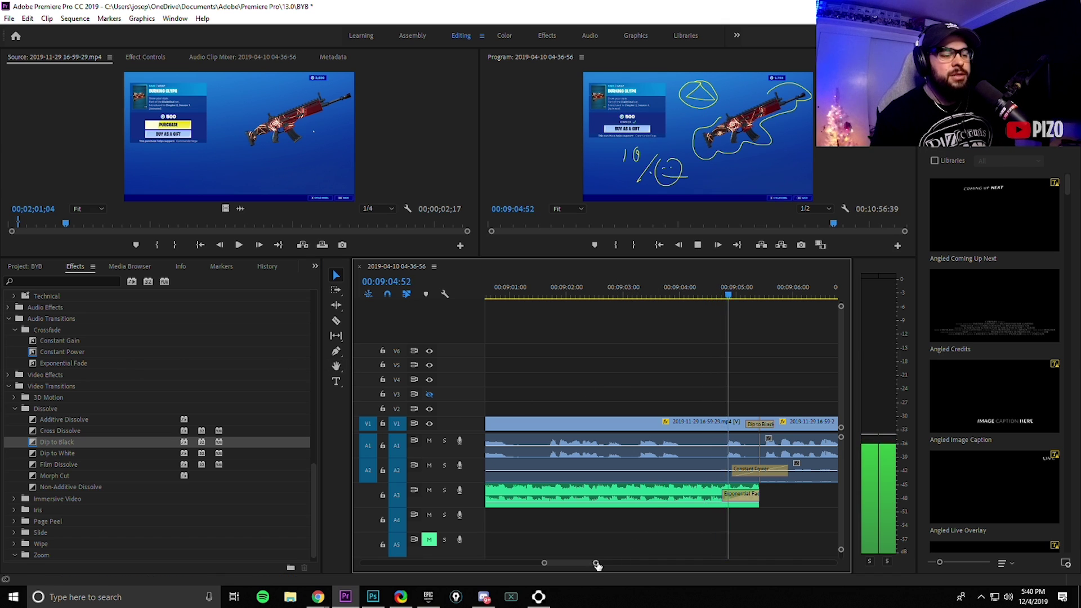
drag(595, 562, 630, 577)
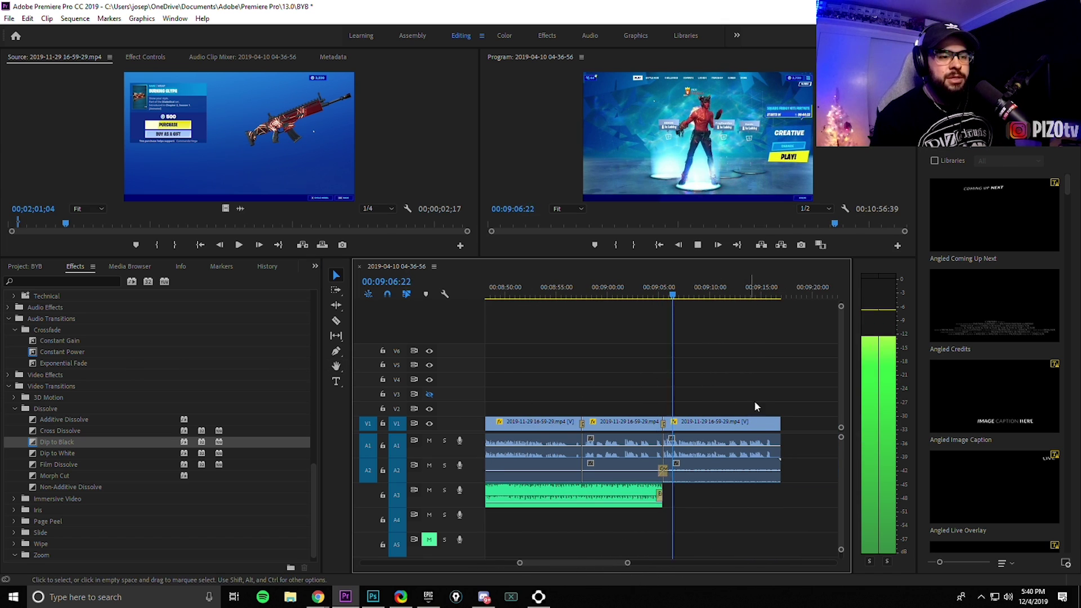
Cut the recording at 00:09:15:58, just after the last words, and delete the remainder.
click(762, 293)
scroll(636, 562, up, 3)
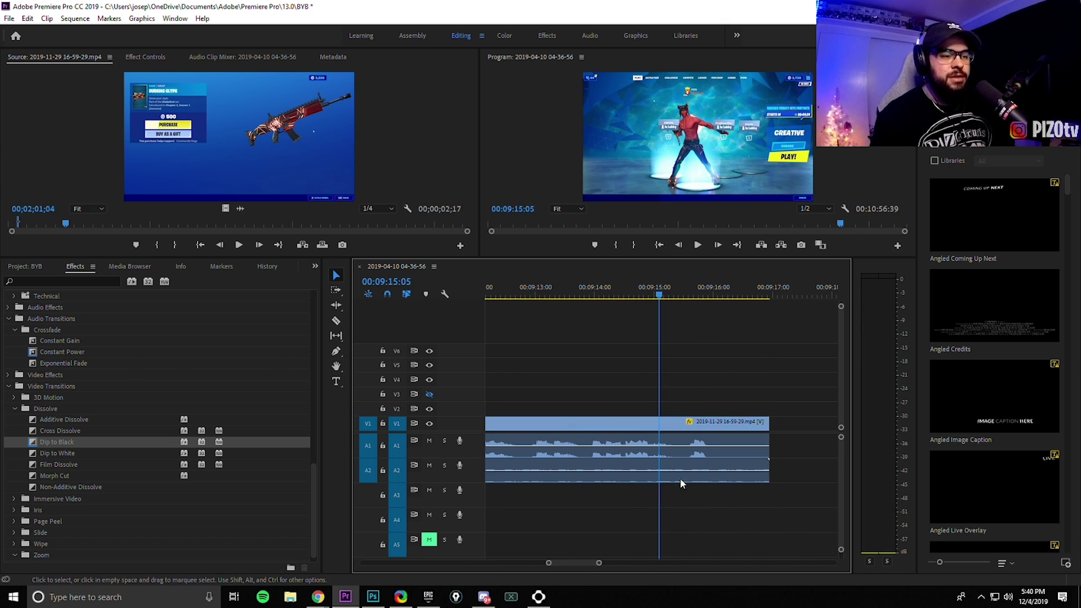
key(space)
key(space)
key(c)
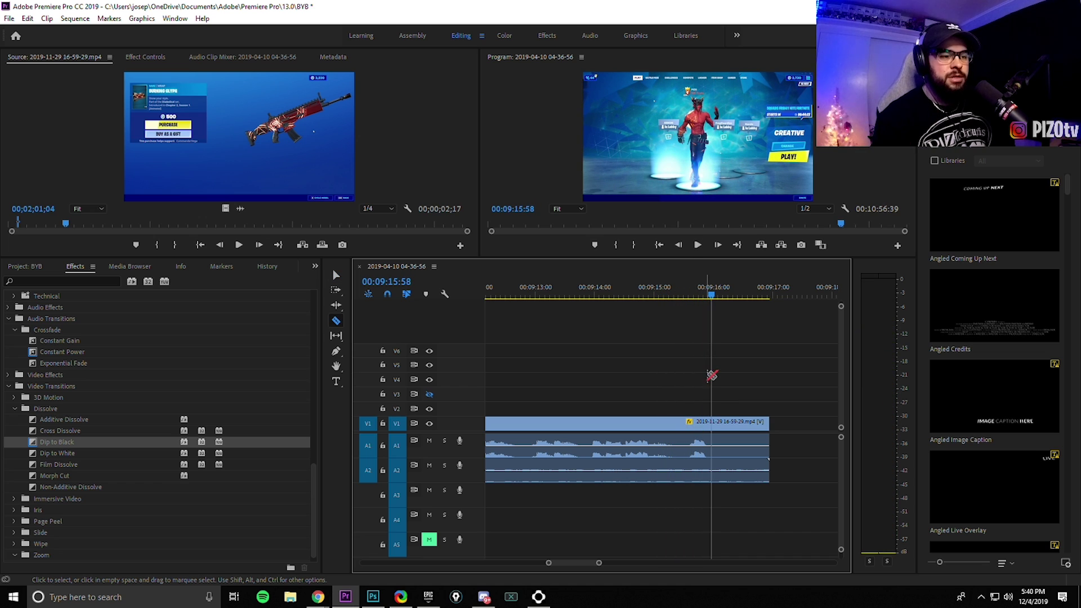
click(713, 423)
key(v)
click(734, 428)
key(Delete)
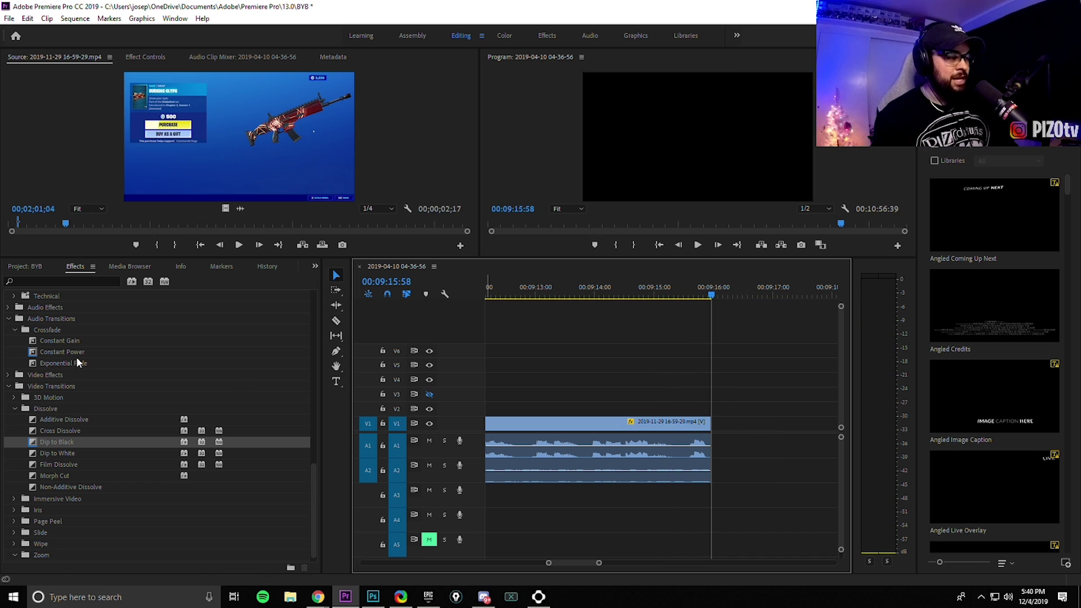
Add an Exponential Fade to the end of A2 and move the outro clips back so PIZO End Screen.jpg meets the recording's end.
drag(52, 363, 705, 473)
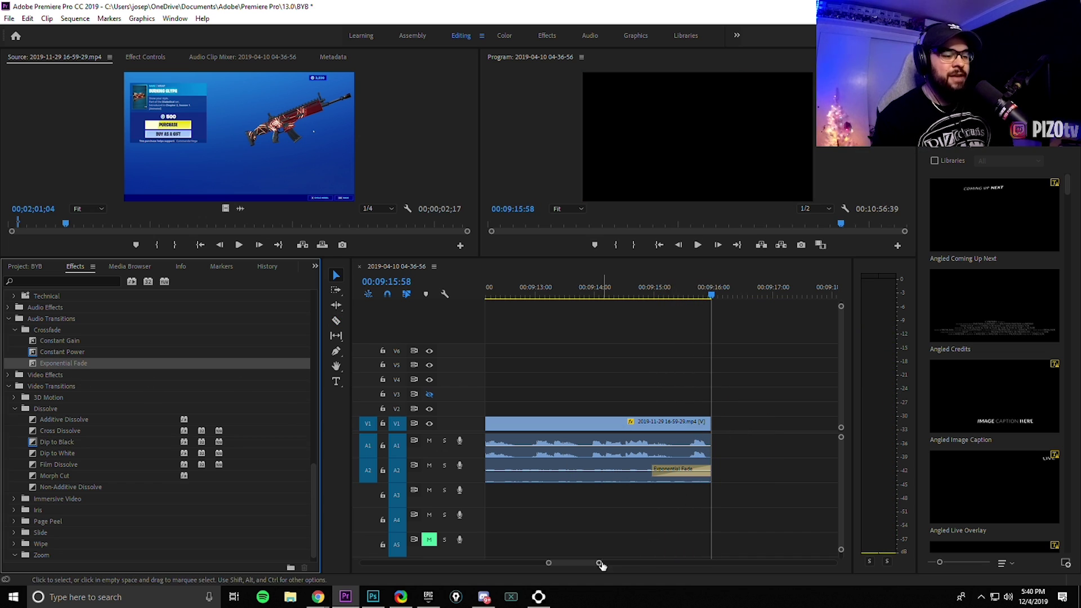
drag(600, 564, 708, 562)
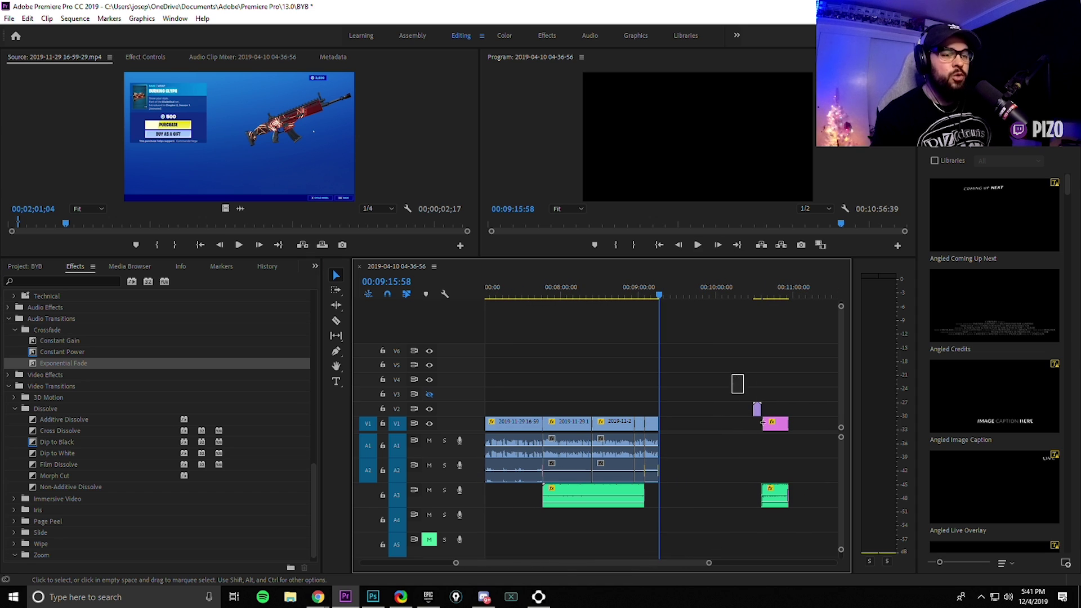
drag(782, 495, 682, 495)
drag(710, 563, 623, 563)
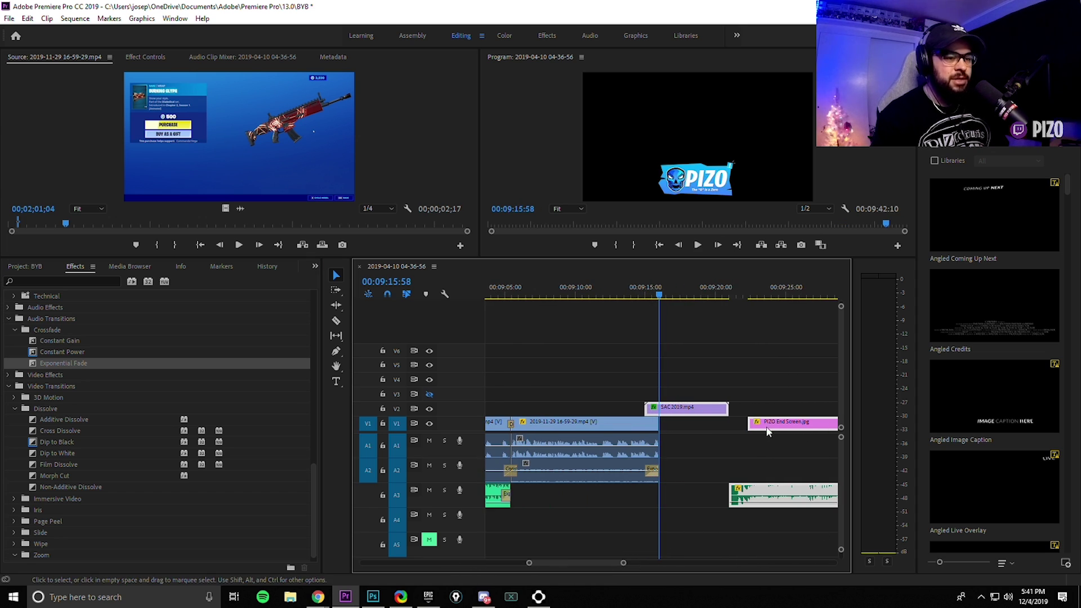
drag(739, 432, 681, 436)
click(680, 384)
click(650, 292)
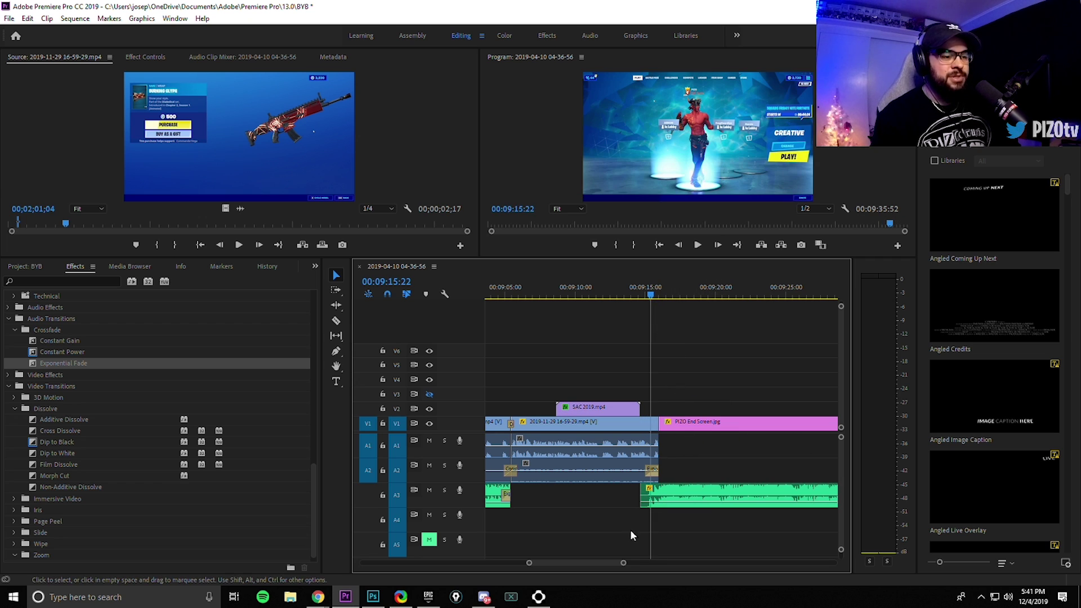
Add a Cross Zoom transition on V1 between the recording and PIZO End Screen.jpg, and play it back.
drag(623, 563, 608, 565)
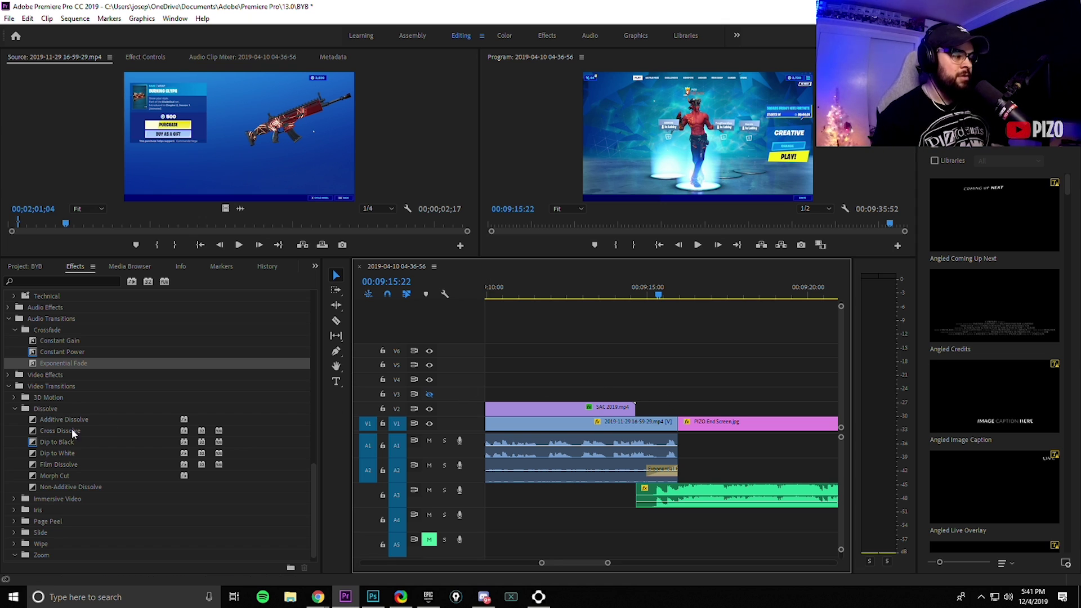
scroll(52, 498, down, 1)
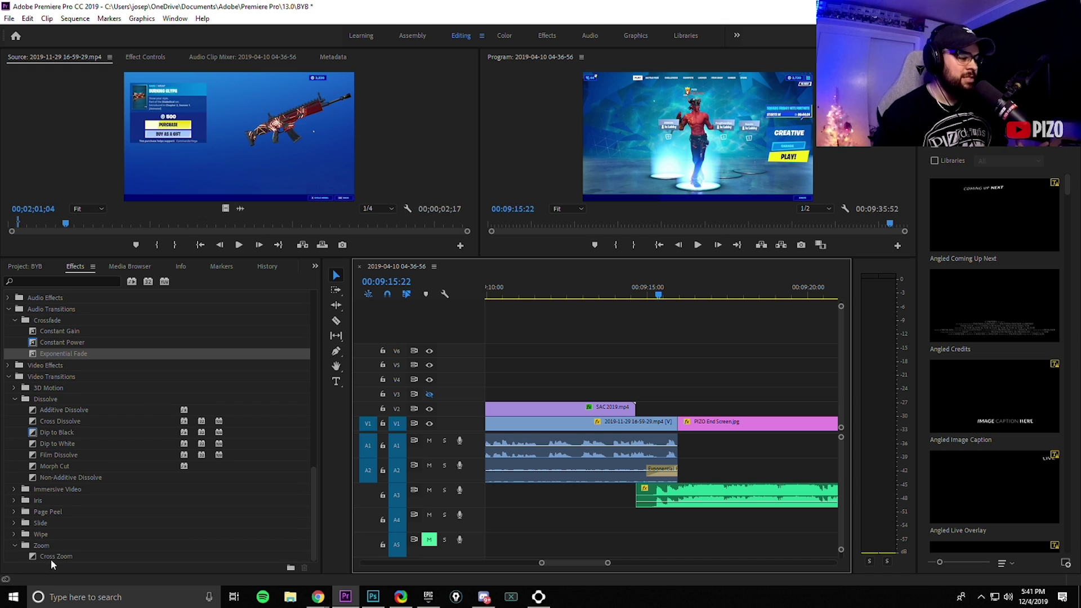
drag(51, 557, 678, 424)
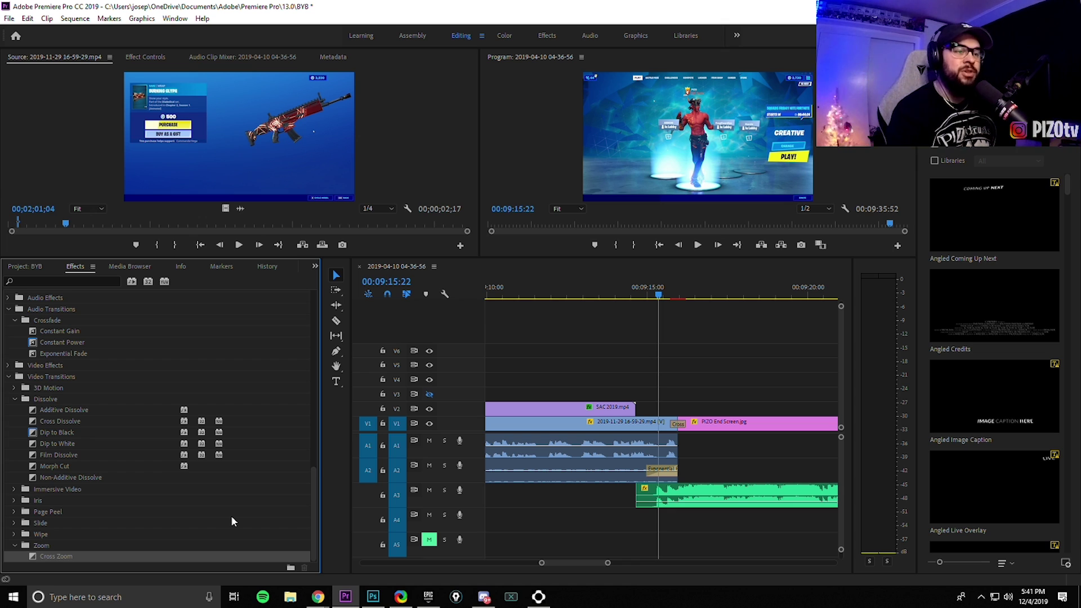
key(space)
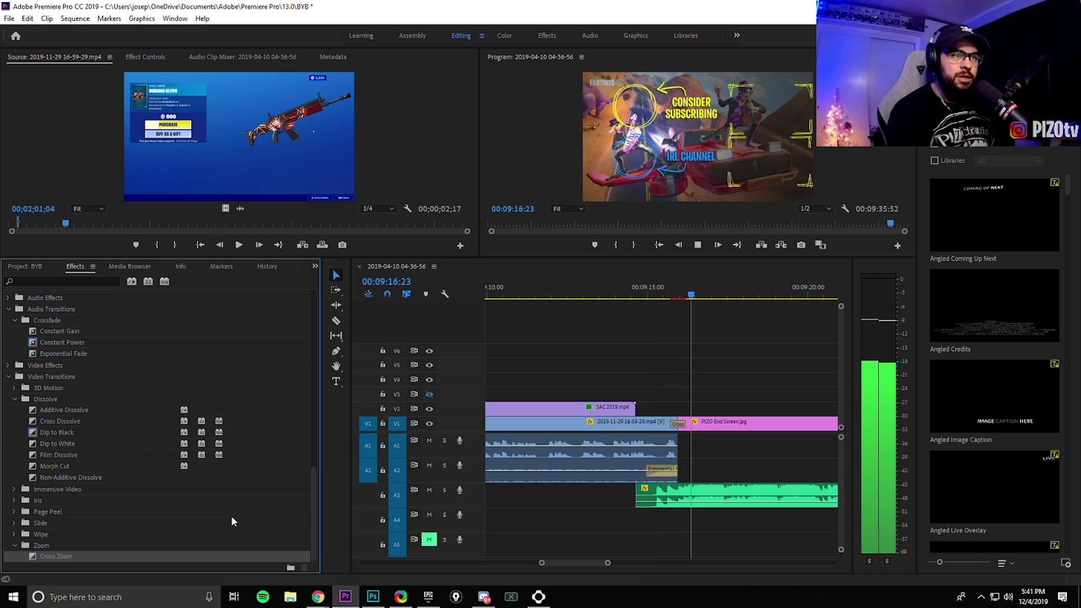
click(643, 290)
key(space)
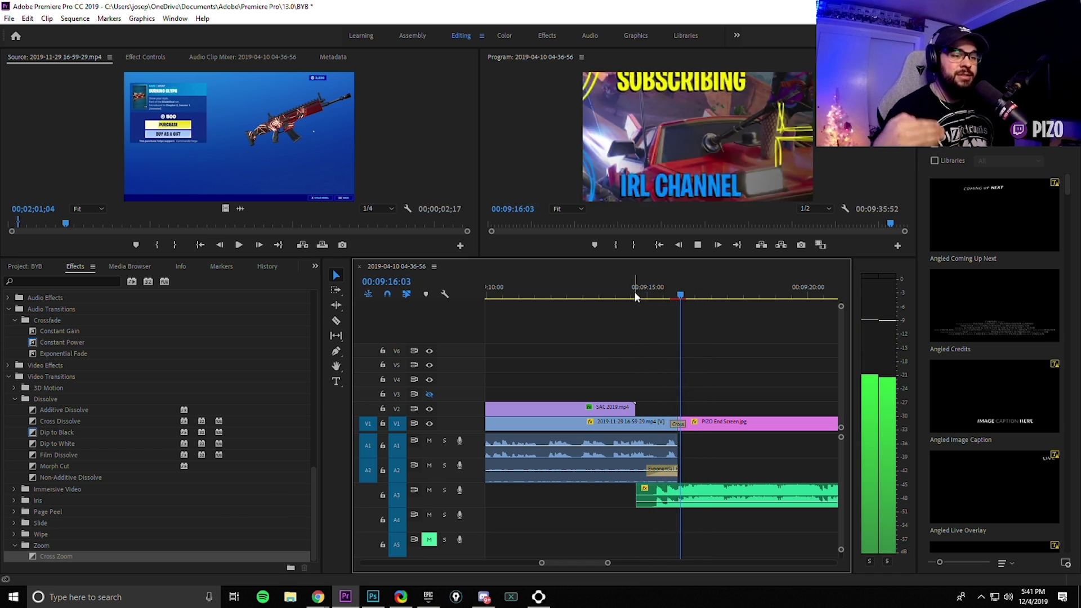
key(space)
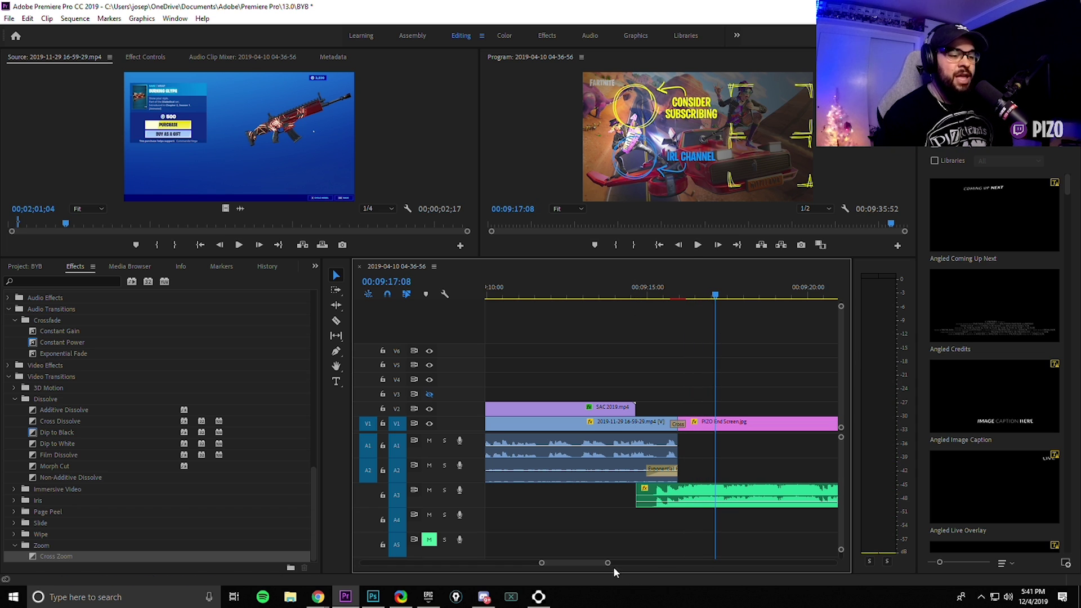
drag(609, 564, 714, 563)
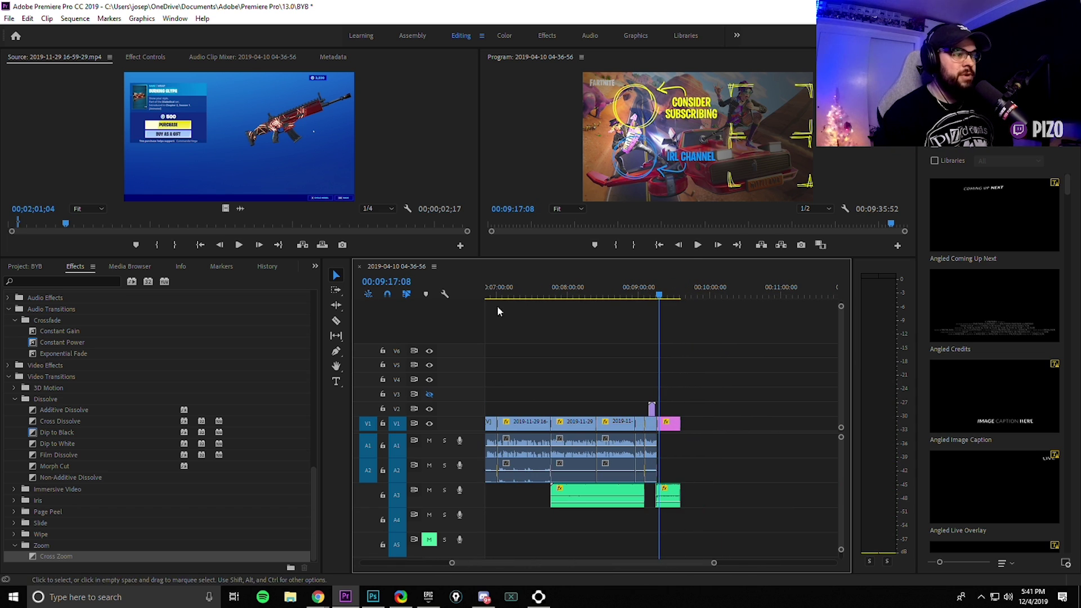
click(12, 234)
key(Home)
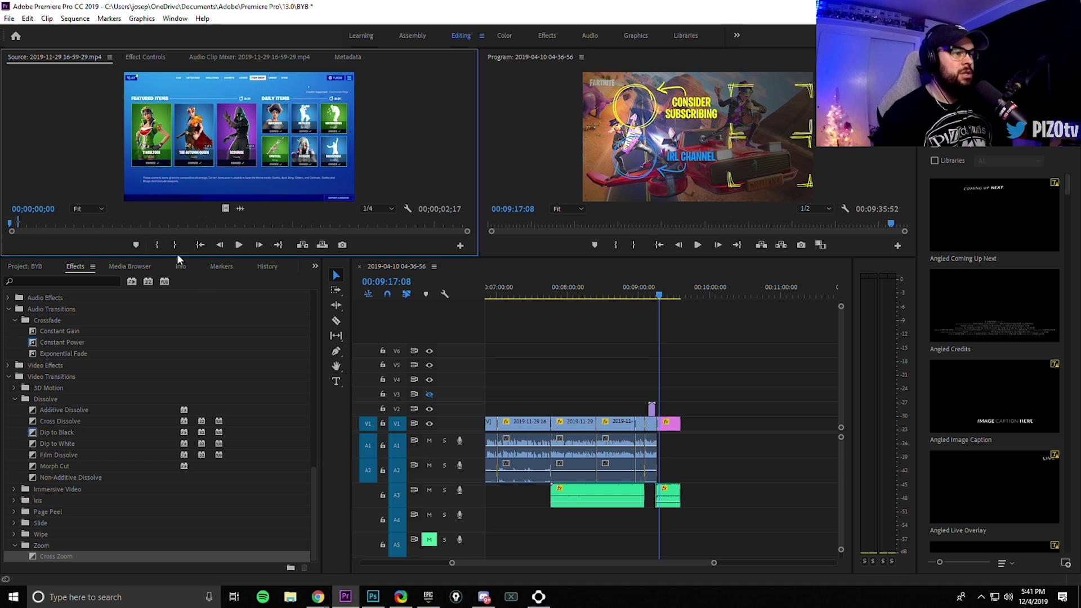
click(31, 266)
scroll(271, 516, down, 1)
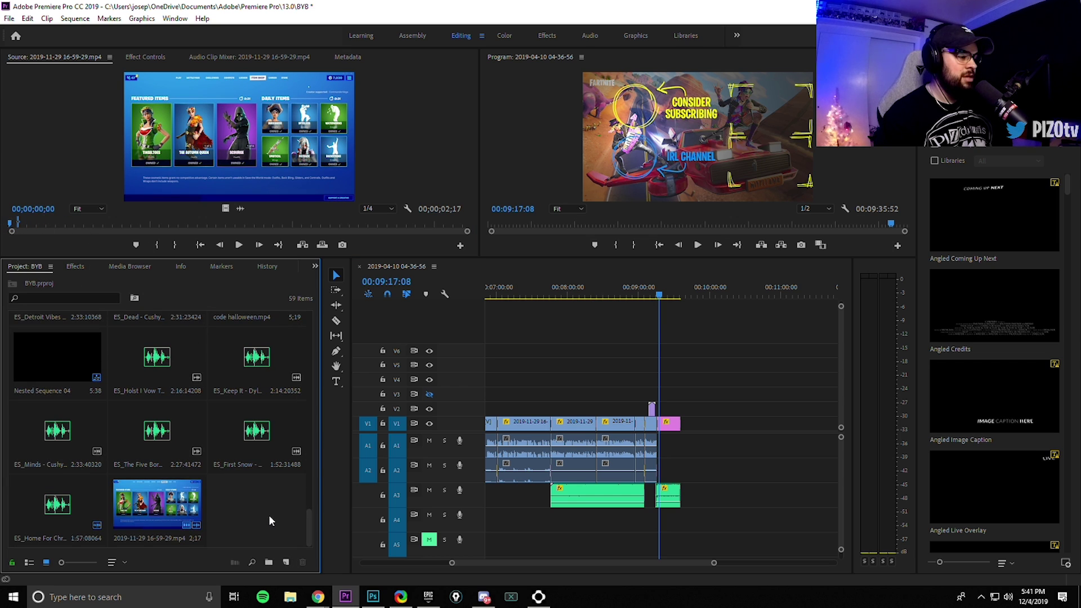
click(172, 512)
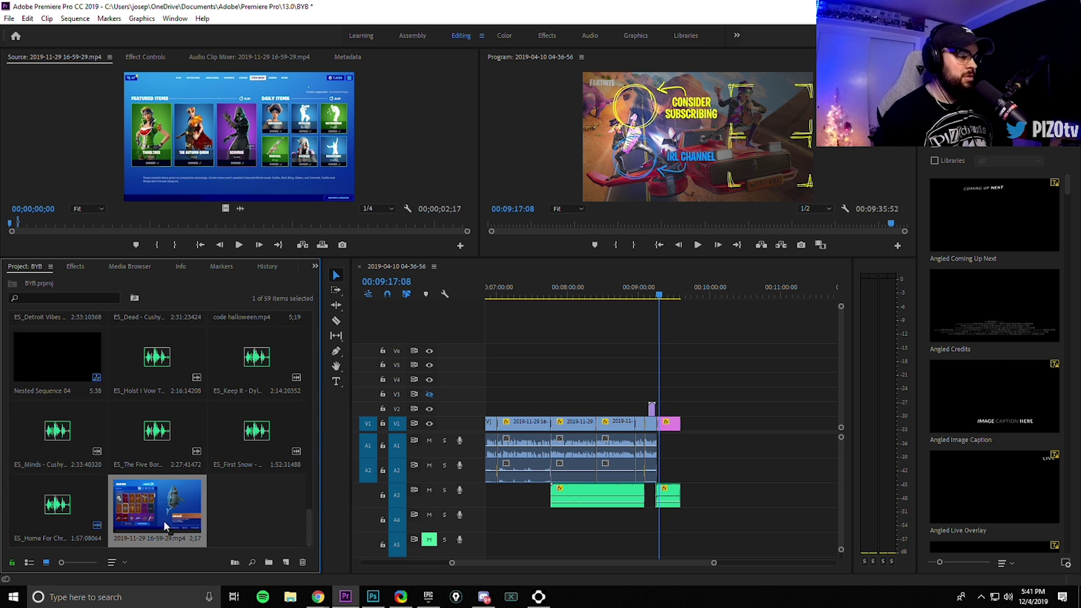
double_click(166, 526)
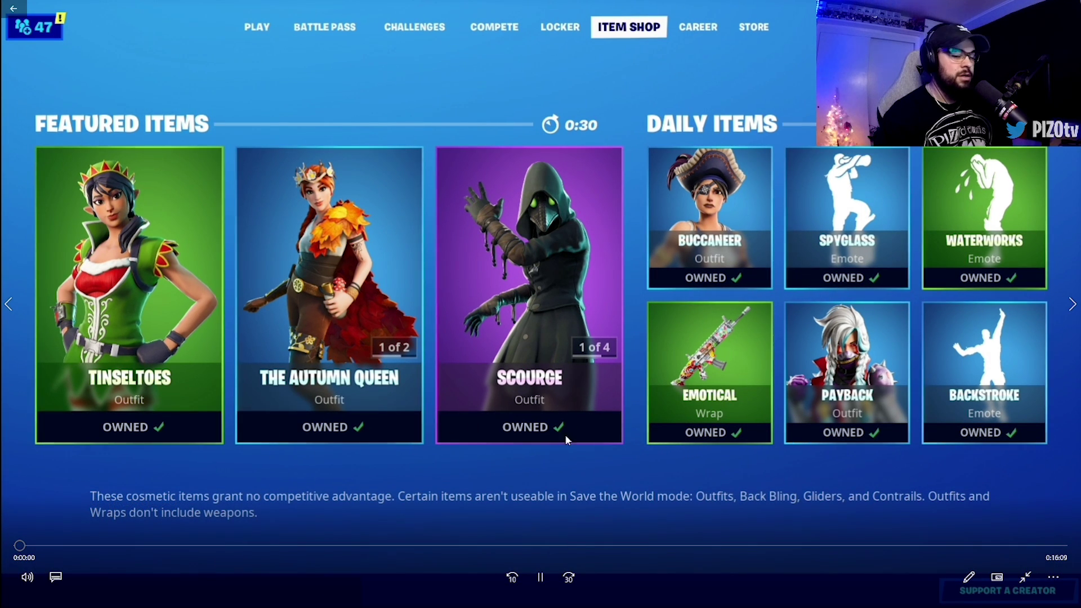
click(540, 577)
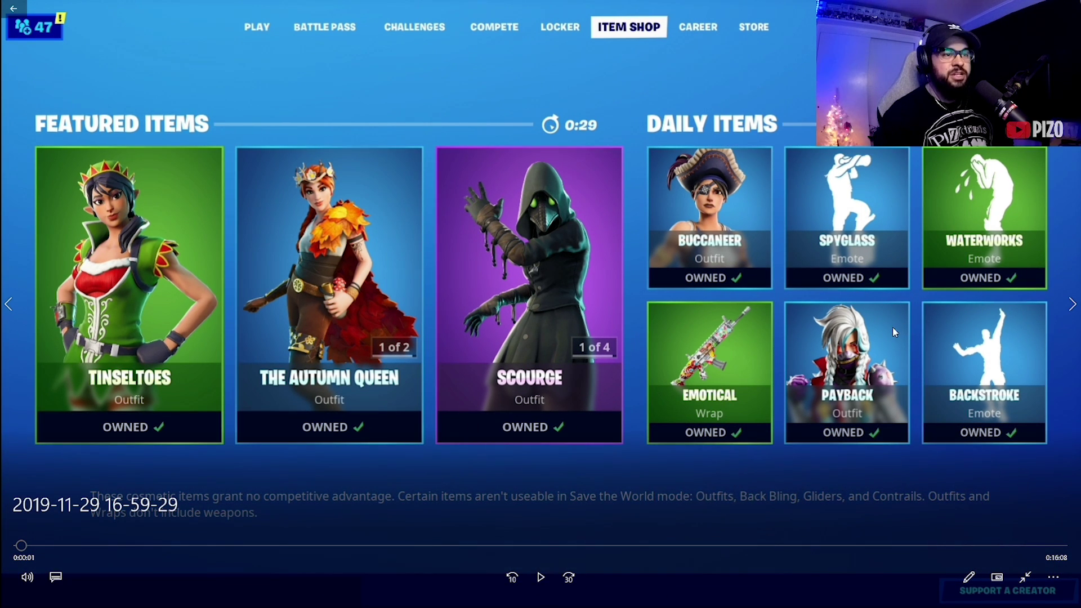
click(1023, 578)
key(alt+F4)
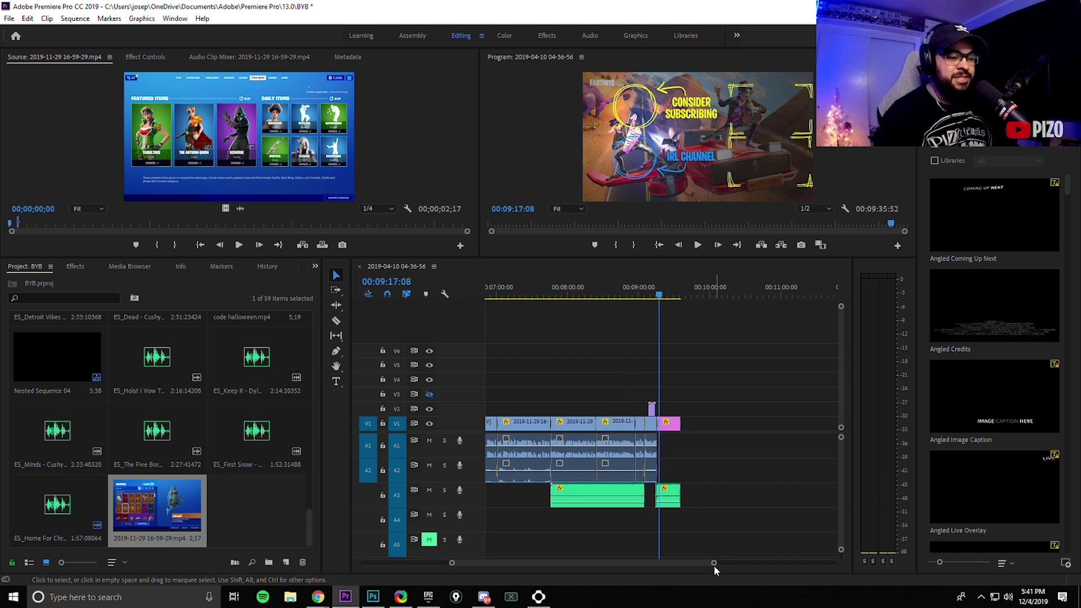
Render the sequence's video previews and save the project.
drag(713, 563, 738, 574)
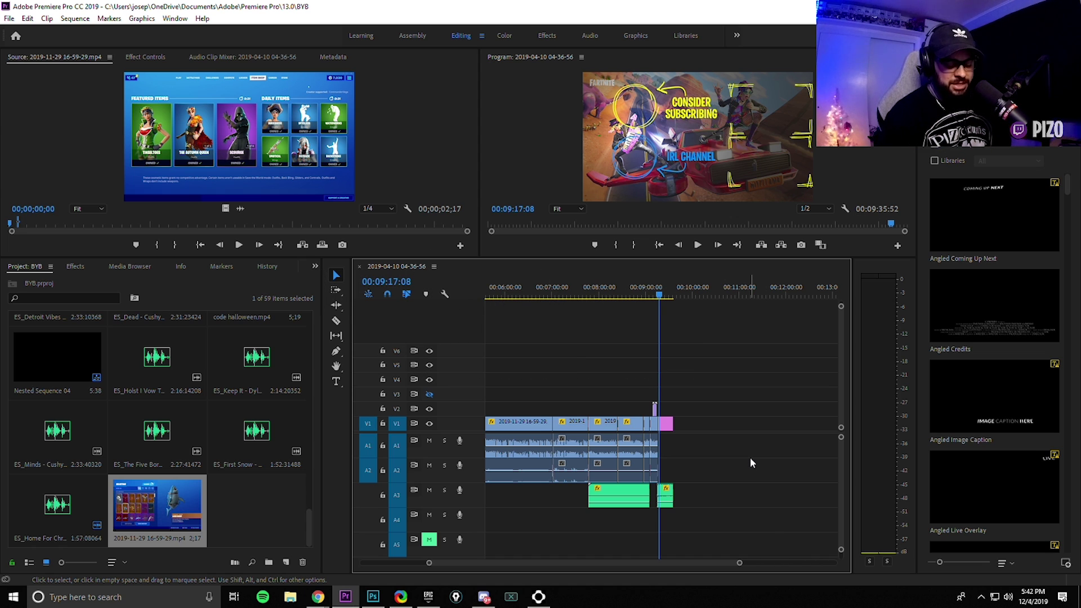
key(Return)
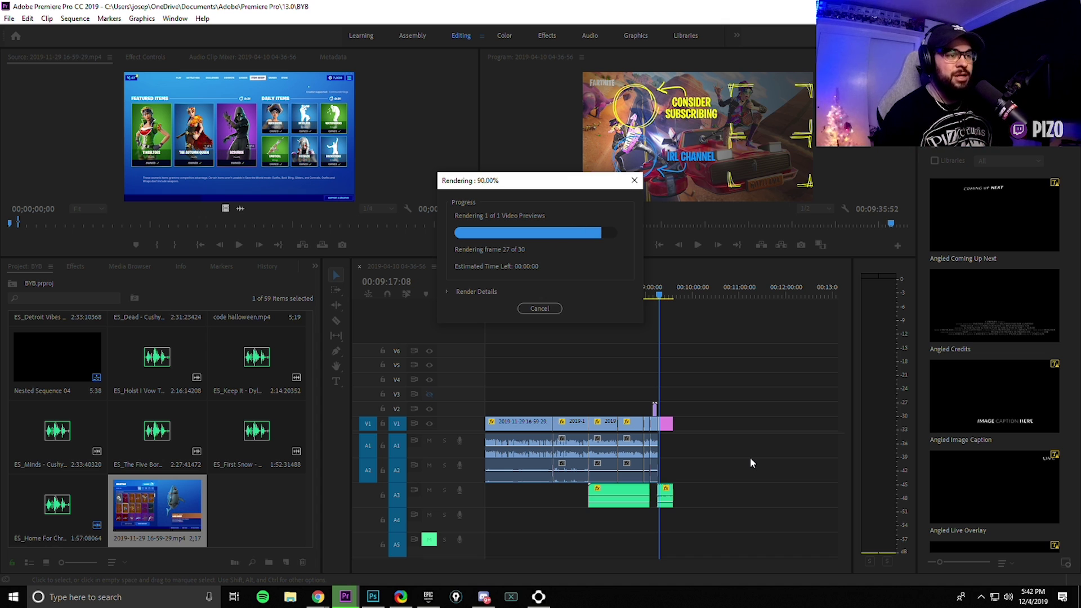
key(space)
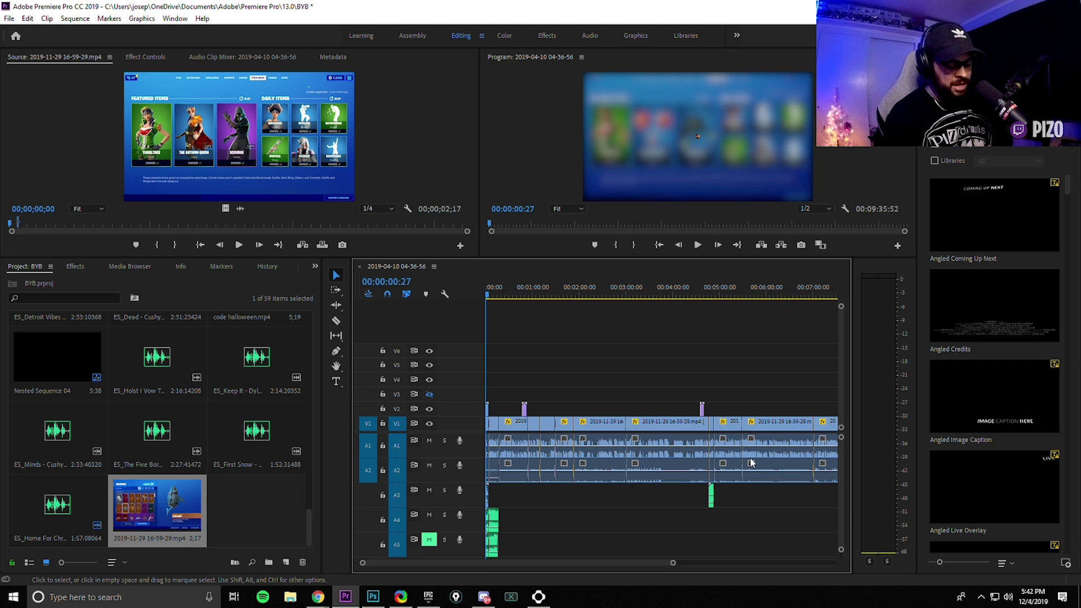
key(ctrl+s)
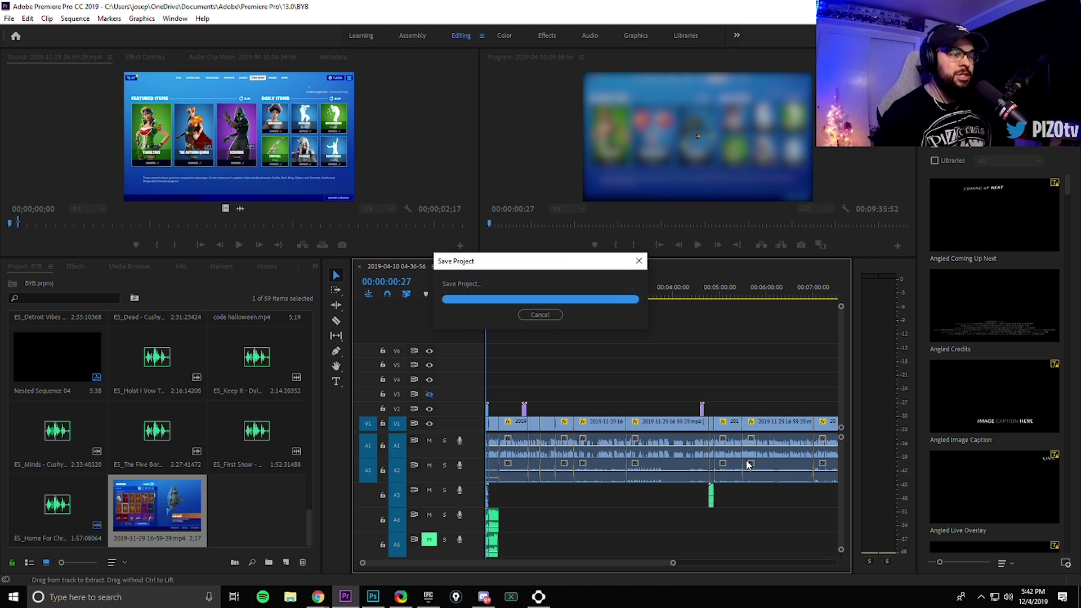
Play back the intro and compare its V1 background clip with the Gaussian Blur effect switched off and on.
key(space)
drag(671, 565, 547, 586)
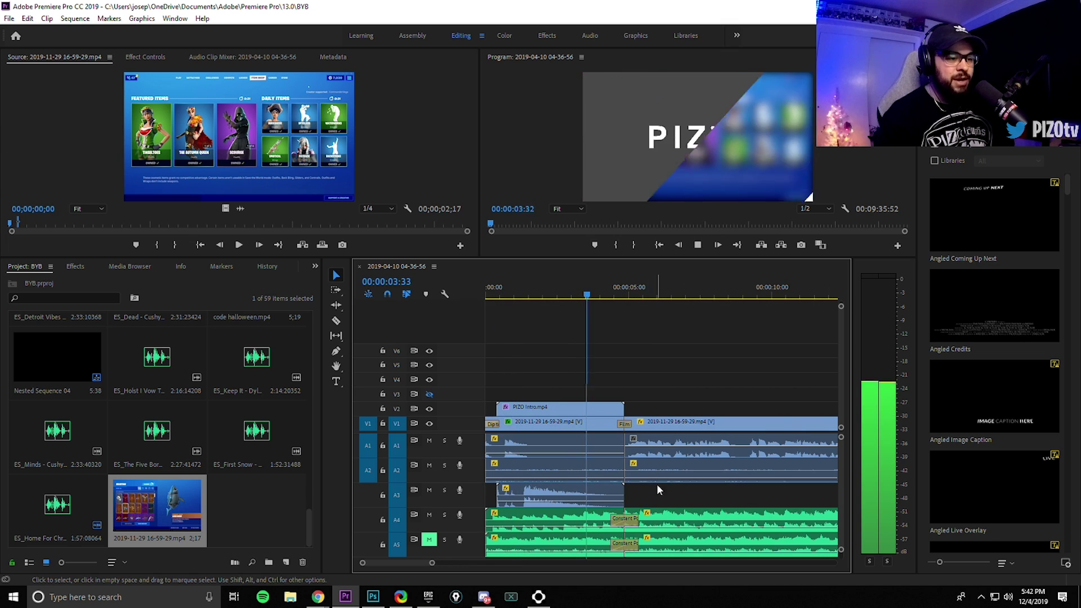
key(space)
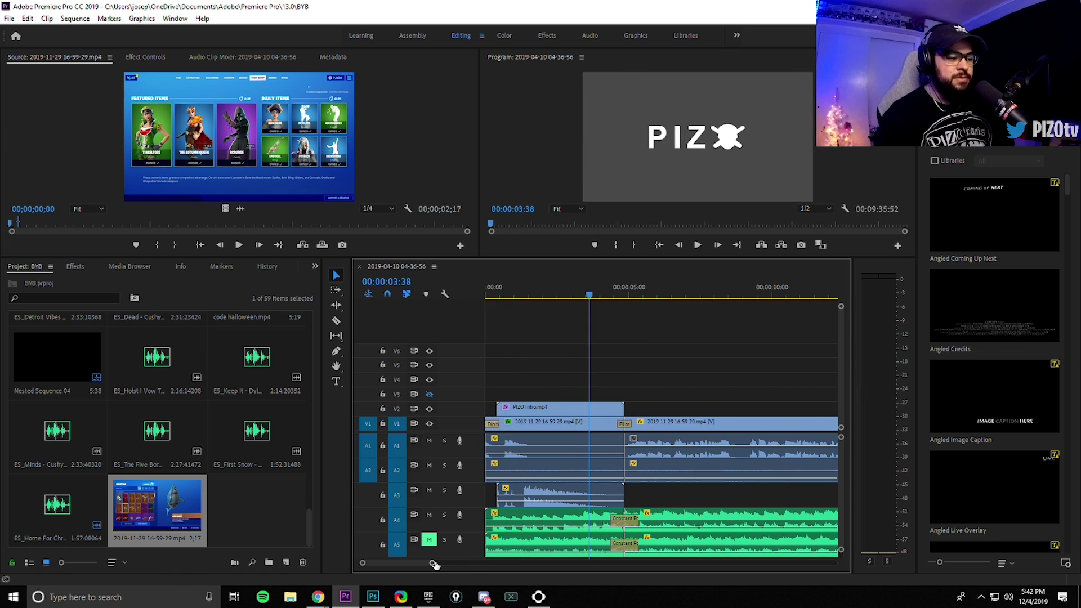
click(560, 294)
click(590, 431)
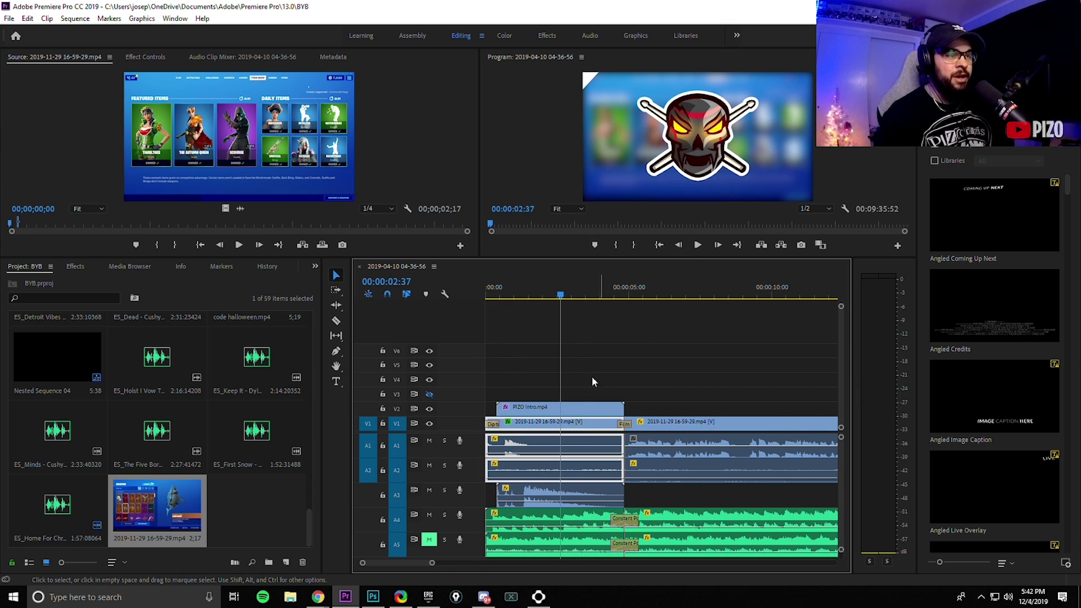
click(145, 57)
scroll(100, 157, down, 5)
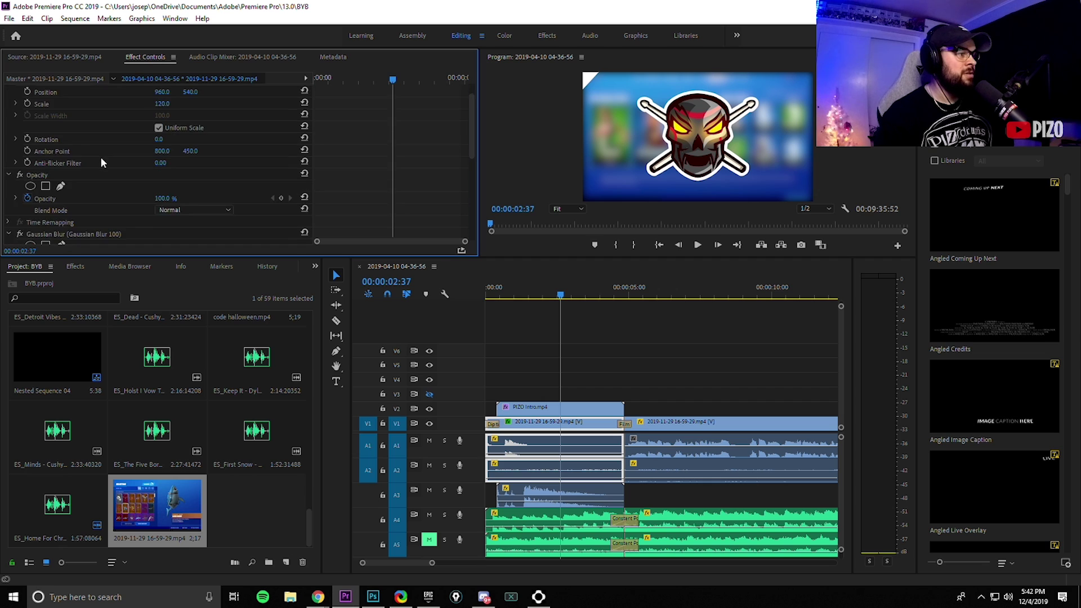
click(20, 200)
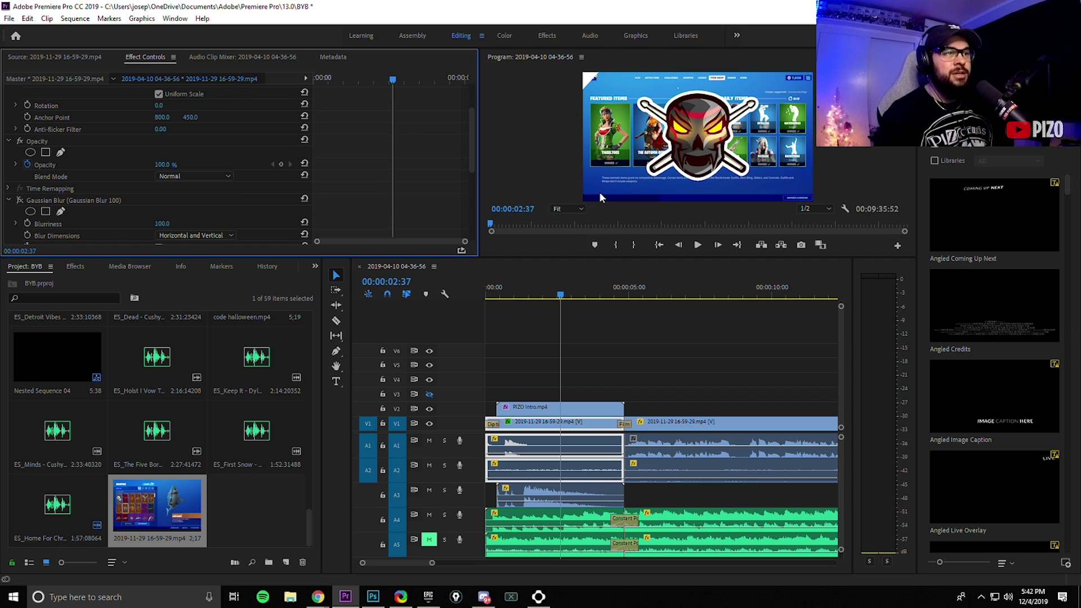
click(20, 200)
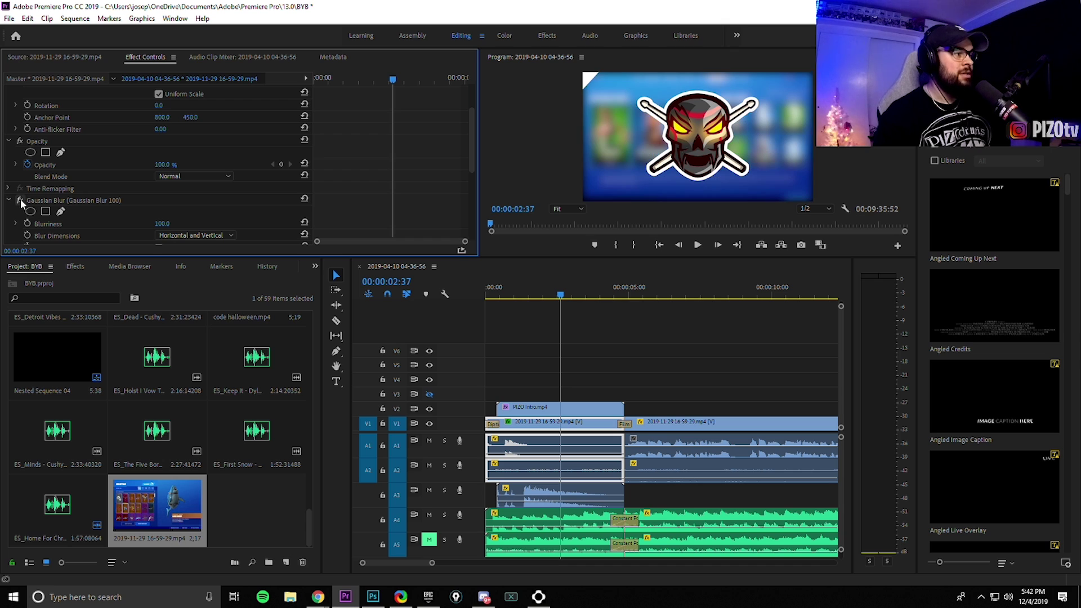
Look through the saved effect presets, including Peep This Twitter New, and view the recording just after the intro at 00:00:08:22.
click(70, 266)
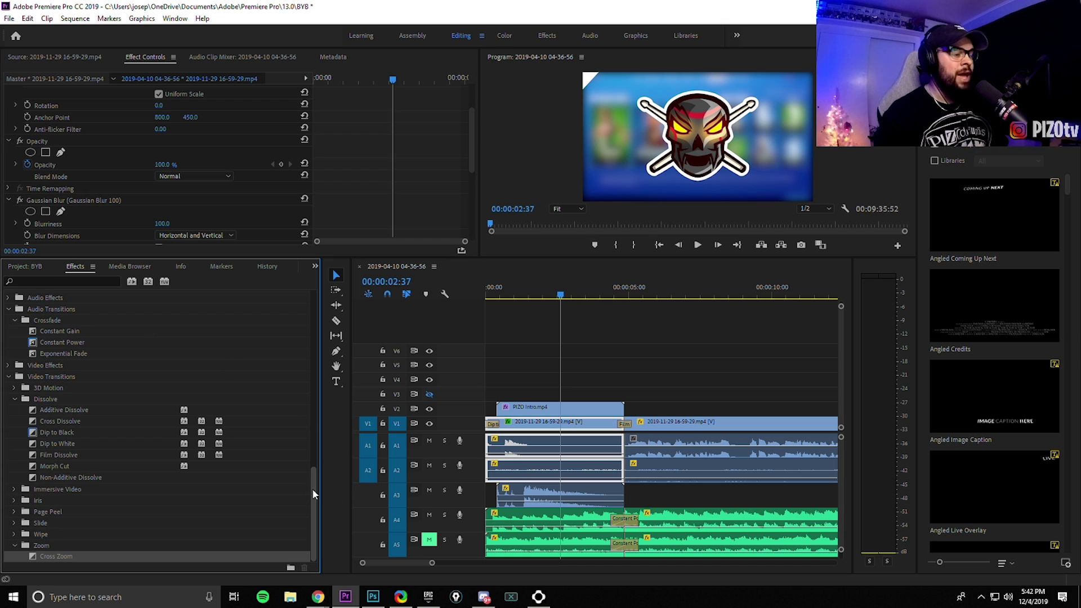
drag(311, 488, 308, 306)
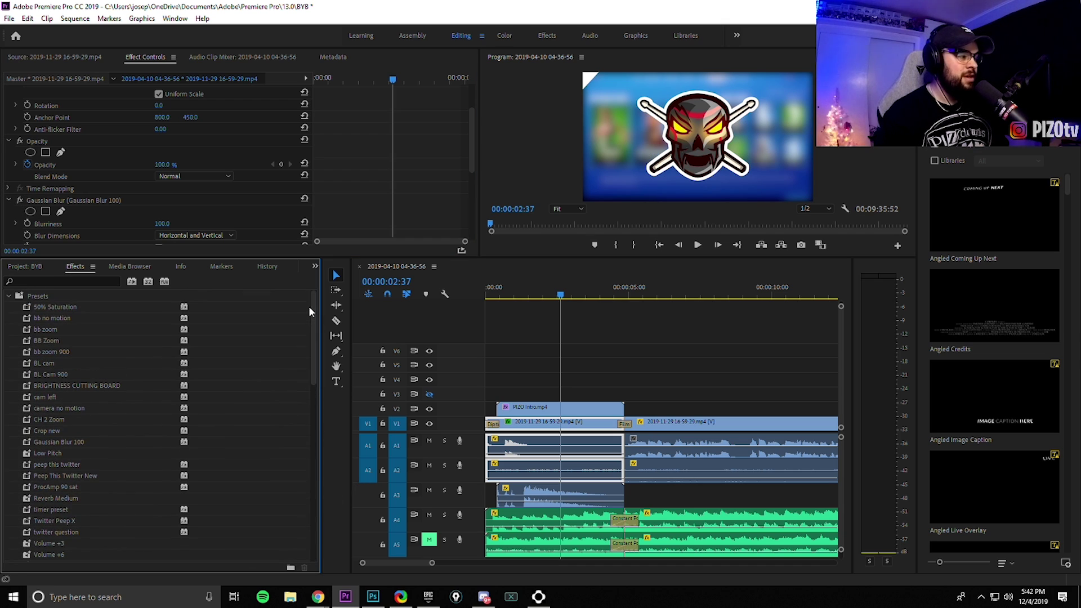
scroll(130, 373, down, 3)
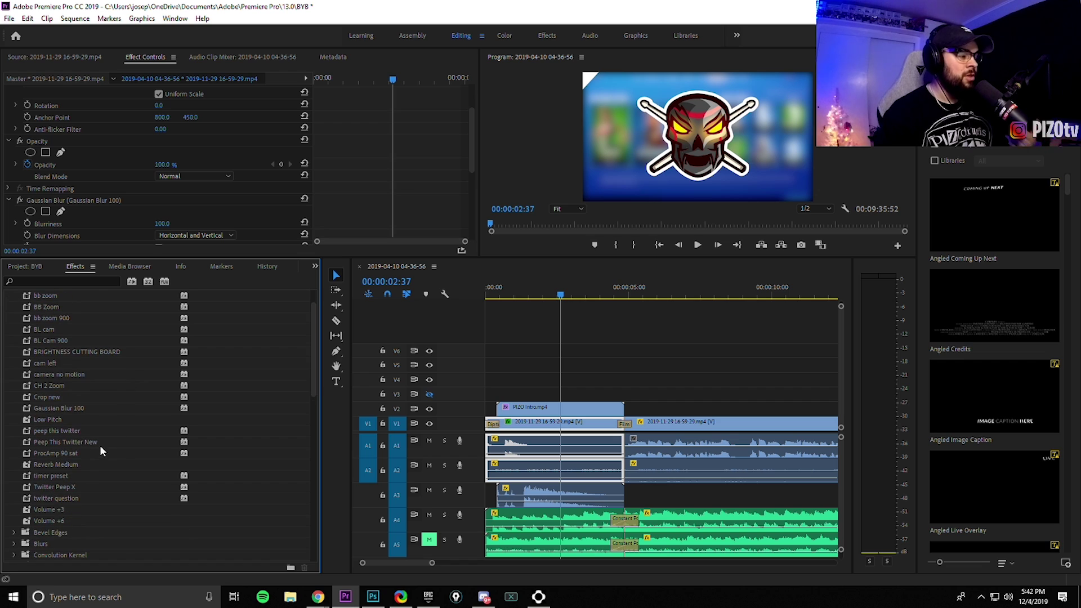
click(75, 442)
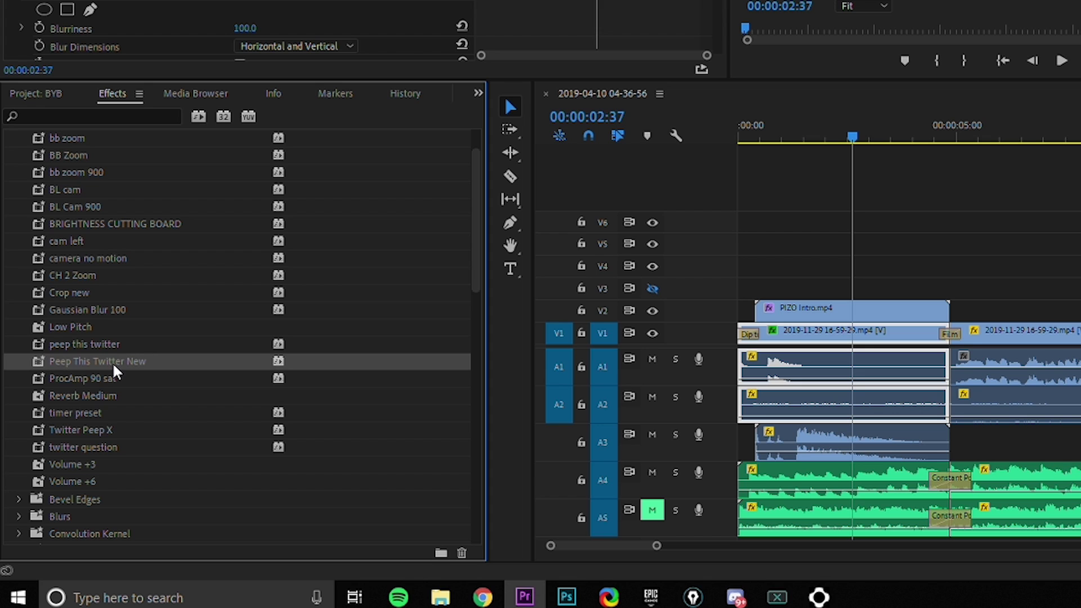
click(1026, 203)
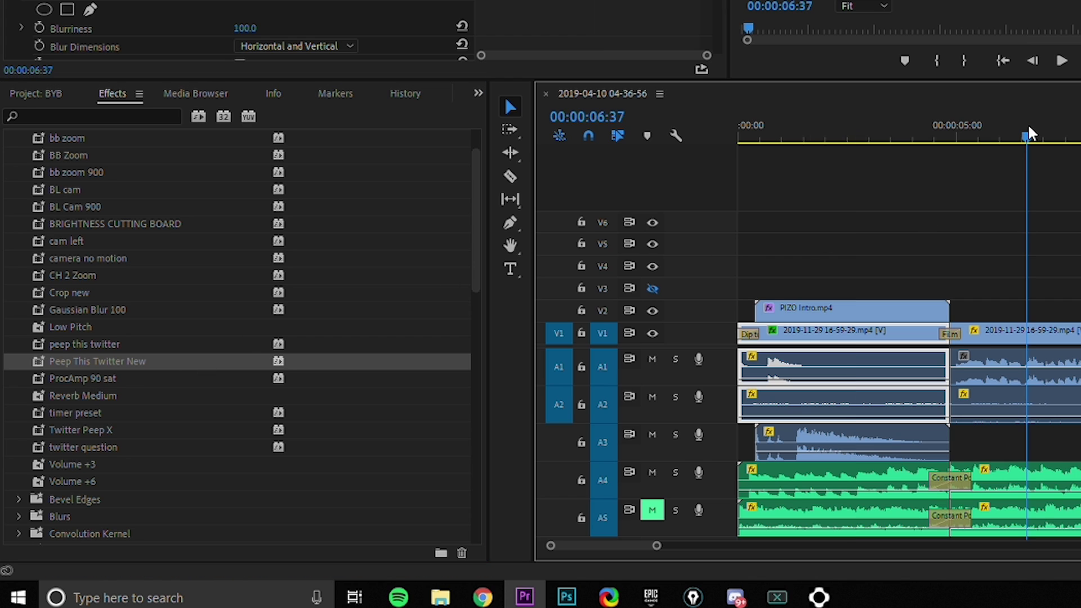
click(725, 300)
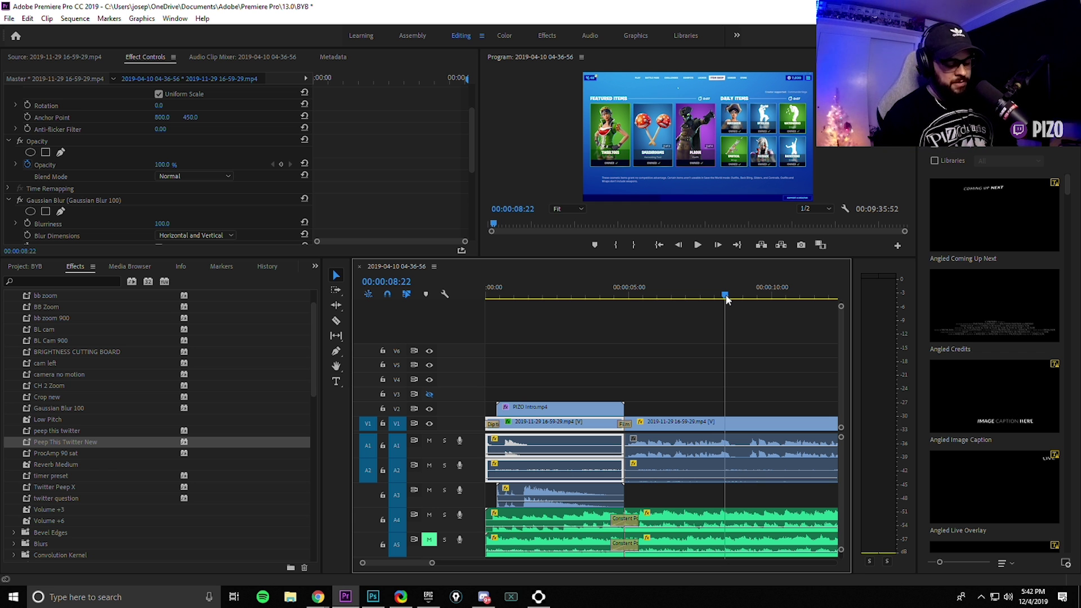
Save the project, open the sequence's media export settings, and check the output file's name and folder without changing them.
key(ctrl+s)
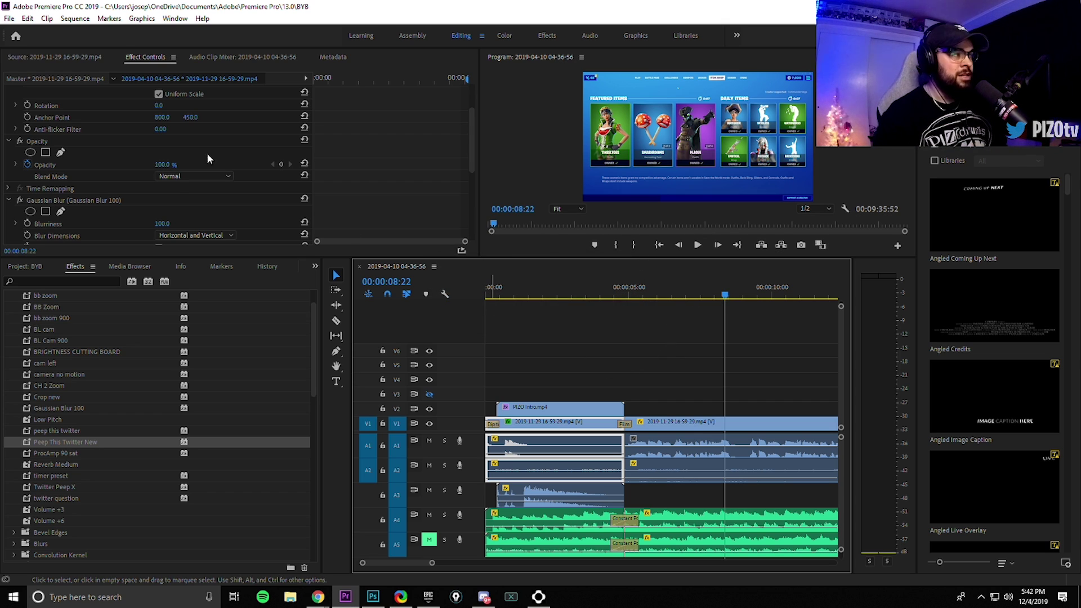
click(9, 18)
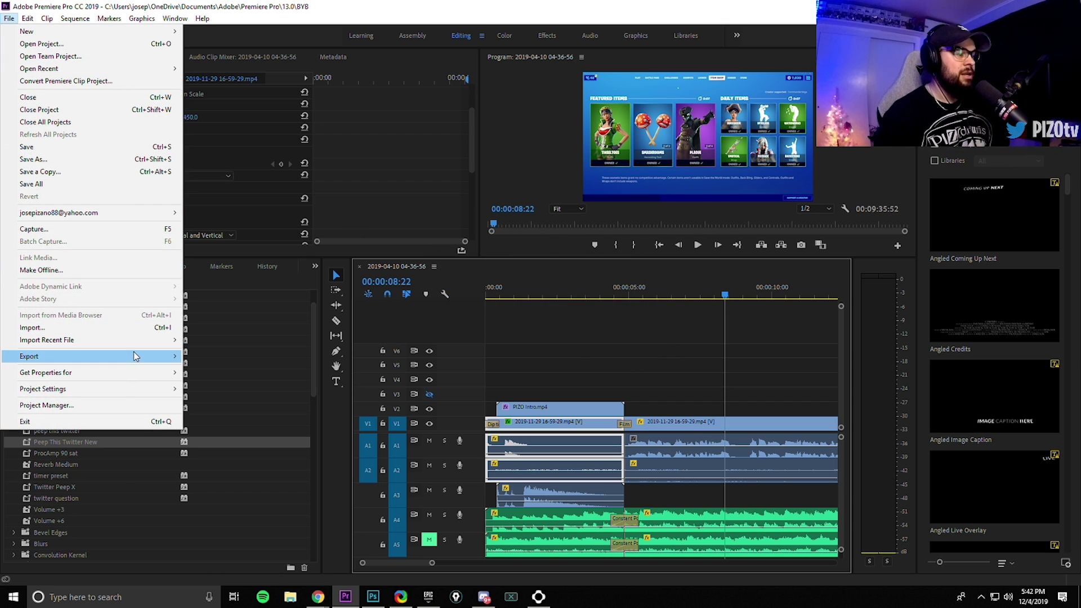
mouse_move(135, 356)
click(208, 356)
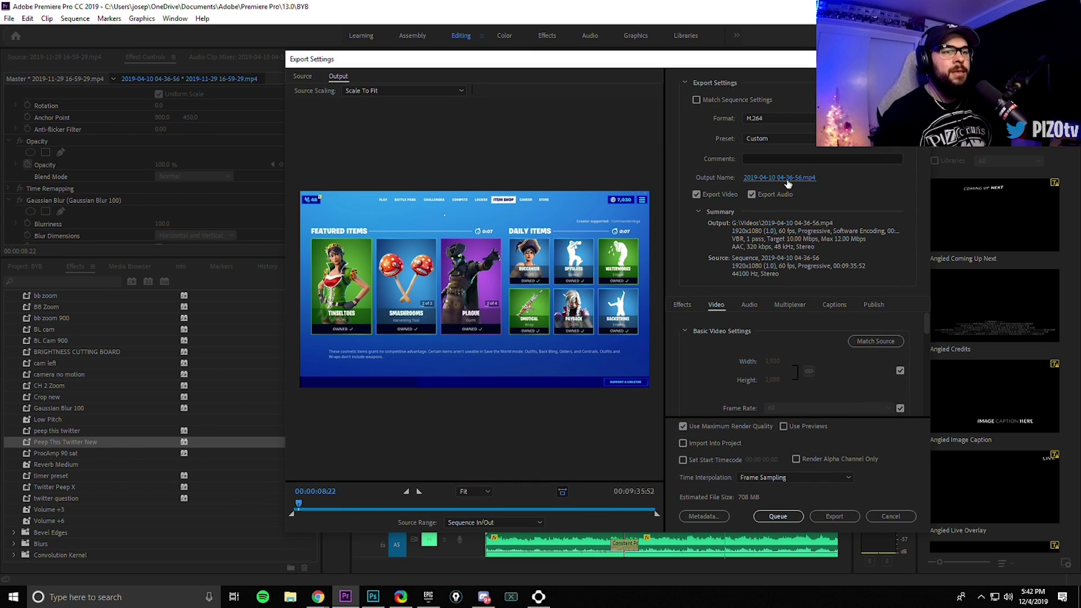
click(782, 178)
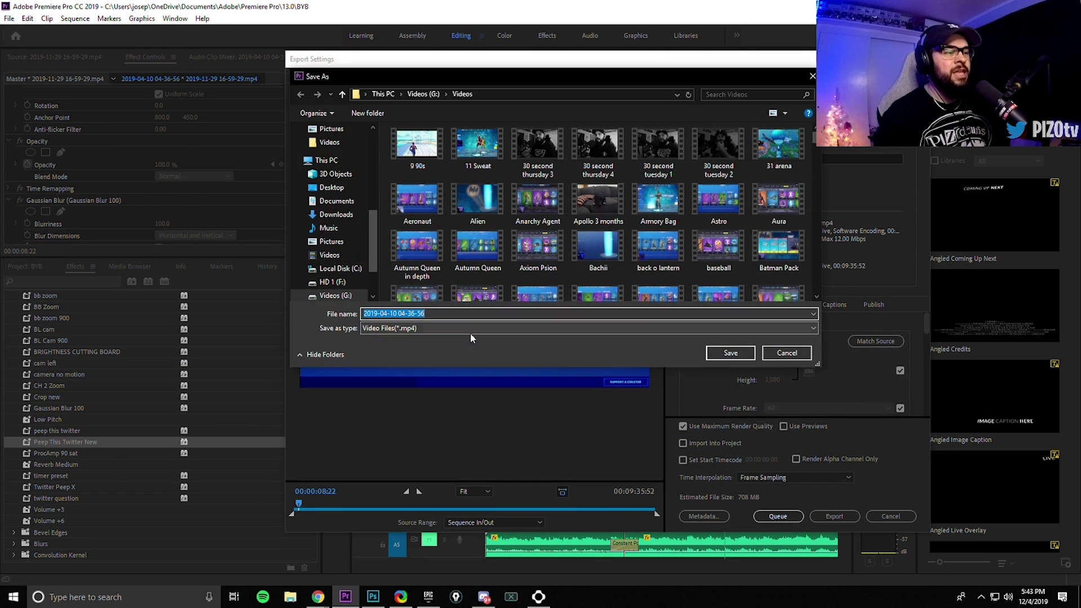
click(784, 353)
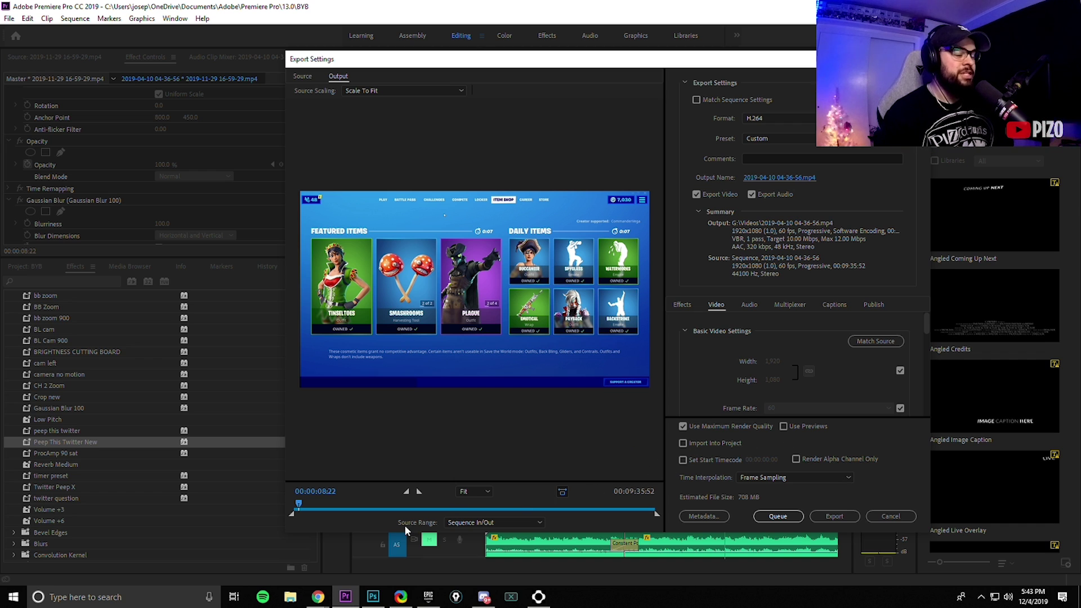
Switch to Photoshop, open the recent First Look.psd thumbnail template, and delete its character, wrap and background image layers.
click(382, 598)
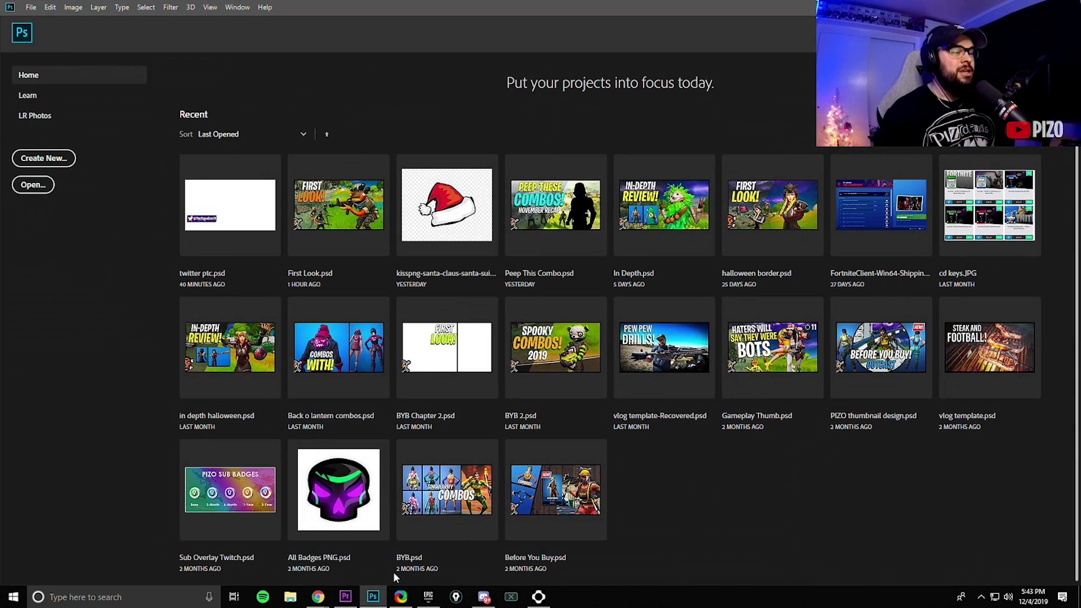
click(369, 224)
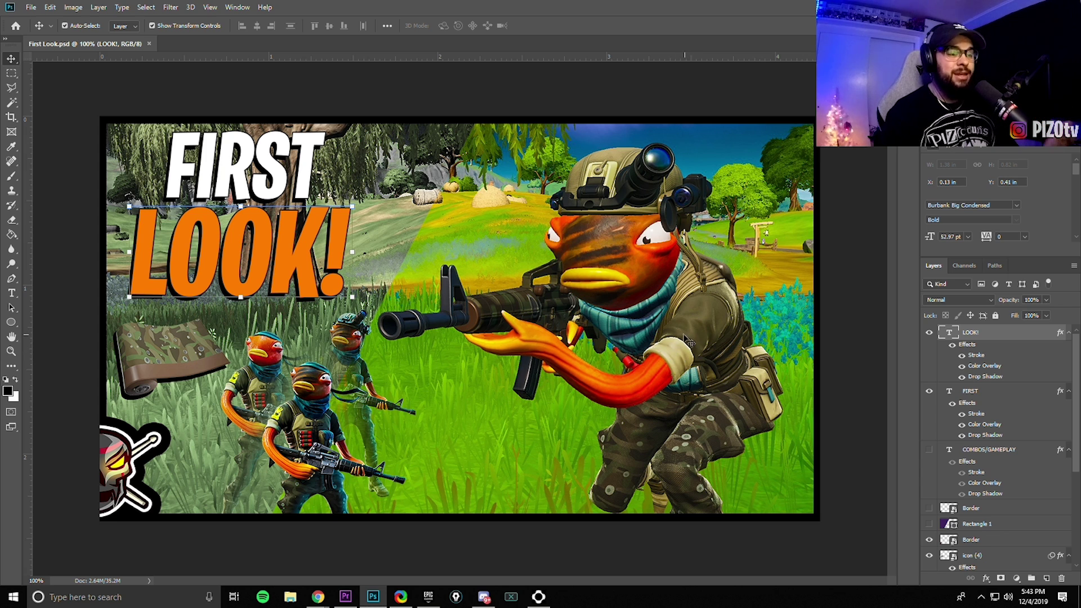
click(675, 318)
key(Delete)
click(310, 415)
key(Delete)
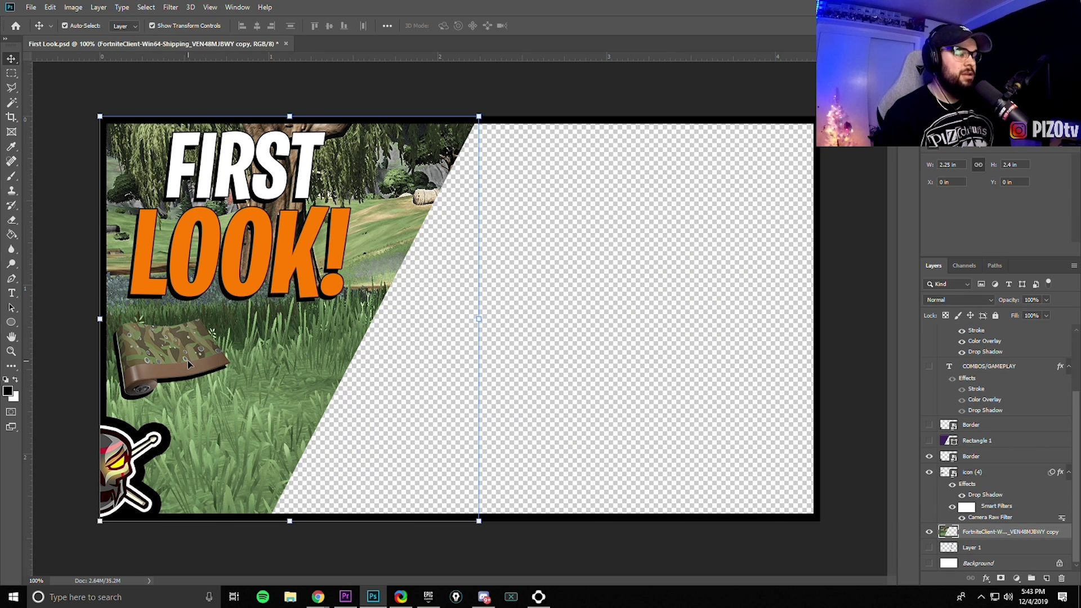
click(188, 360)
key(Delete)
key(Delete)
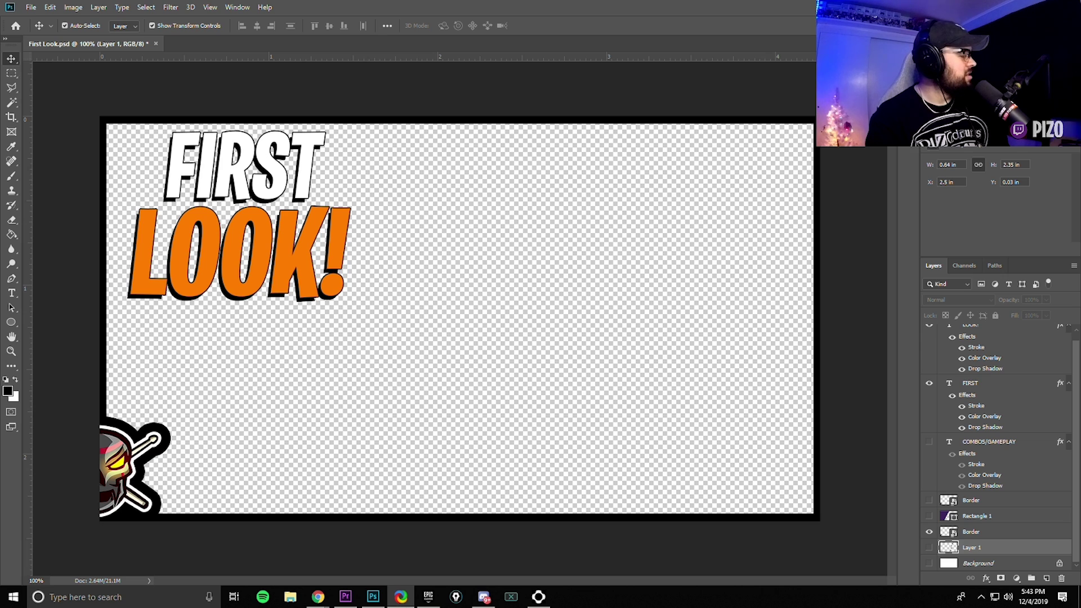
Place the FortniteClient-Win64-Shipping_jgDDp6Cb51 screenshot as the full-canvas background beneath the thumbnail's border and title.
drag(453, 388, 488, 395)
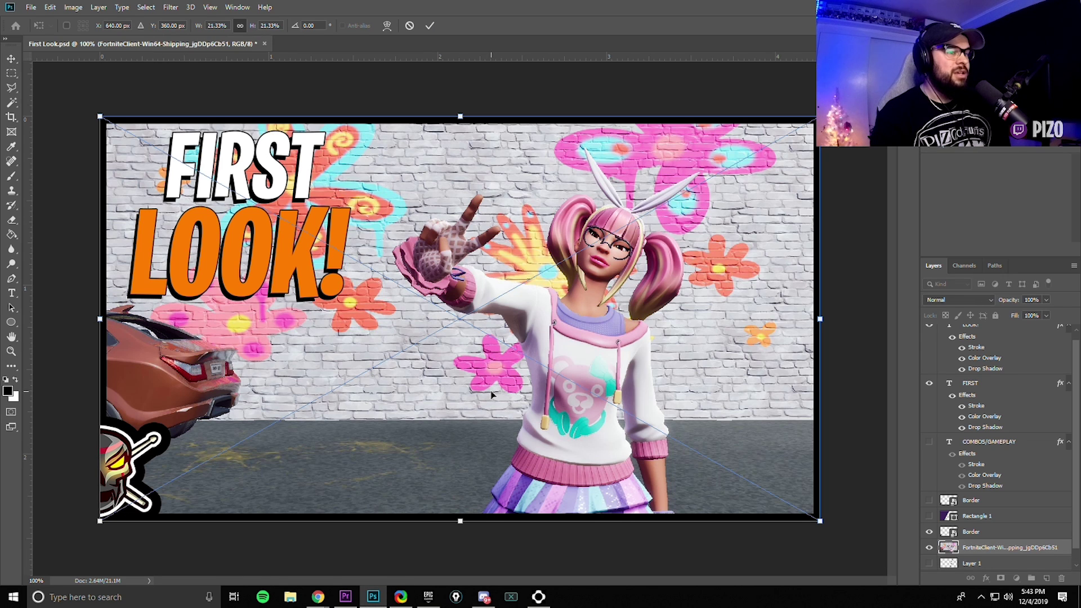
click(429, 26)
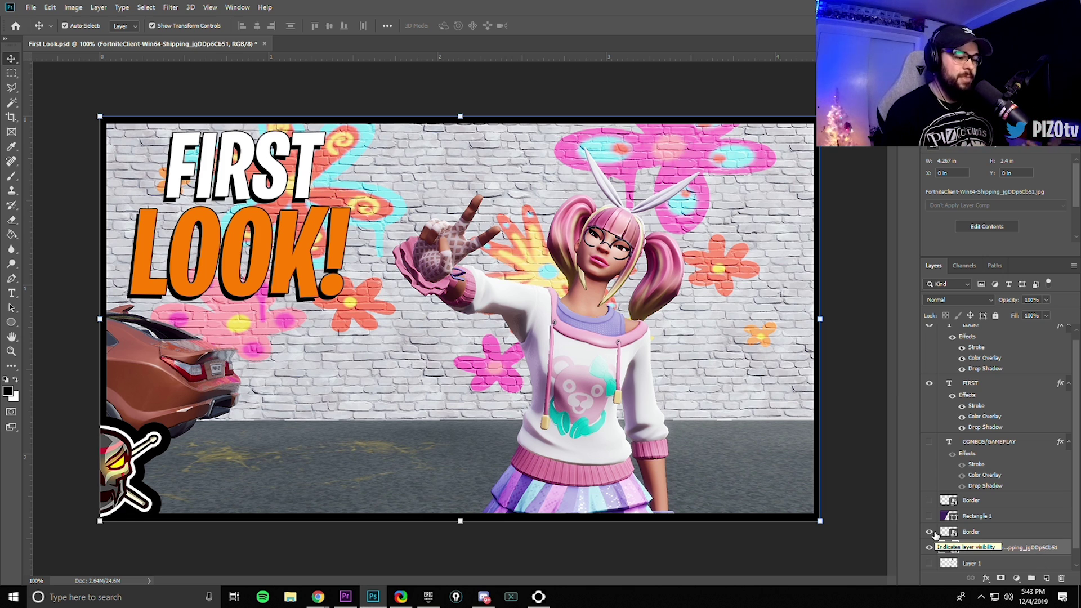
click(669, 543)
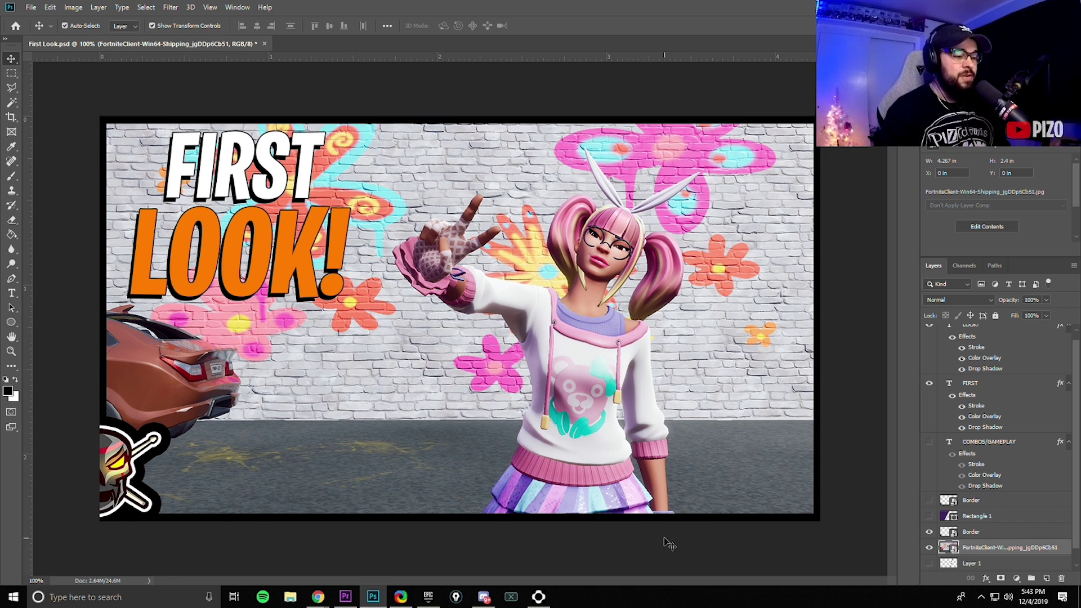
Switch back to Premiere Pro, dismiss the export settings, and cut the V1 recording clip at 00:00:08:36 and 00:00:10:56.
click(346, 598)
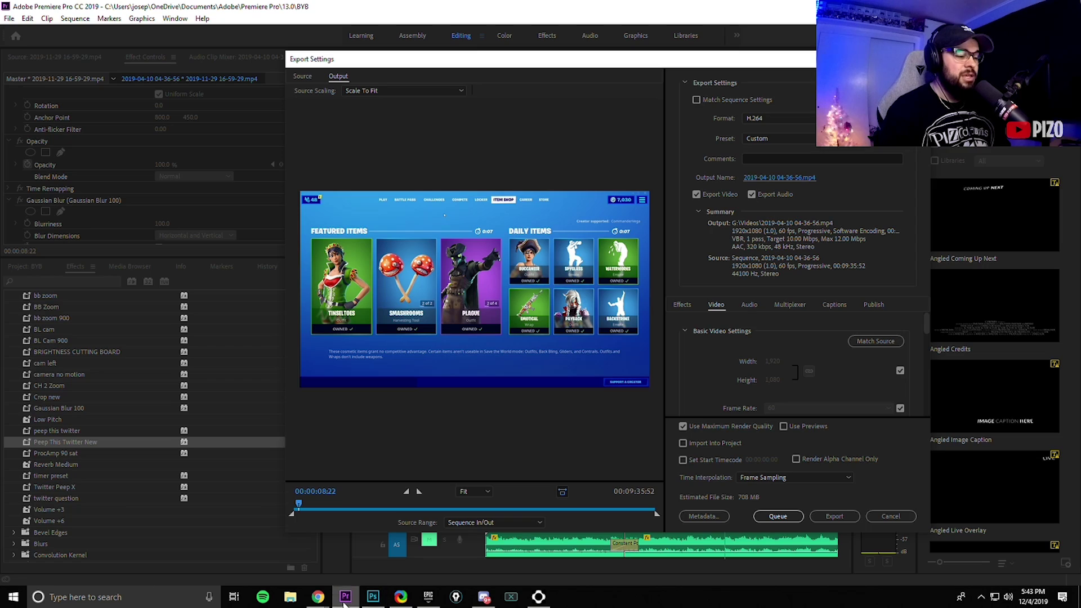
click(890, 516)
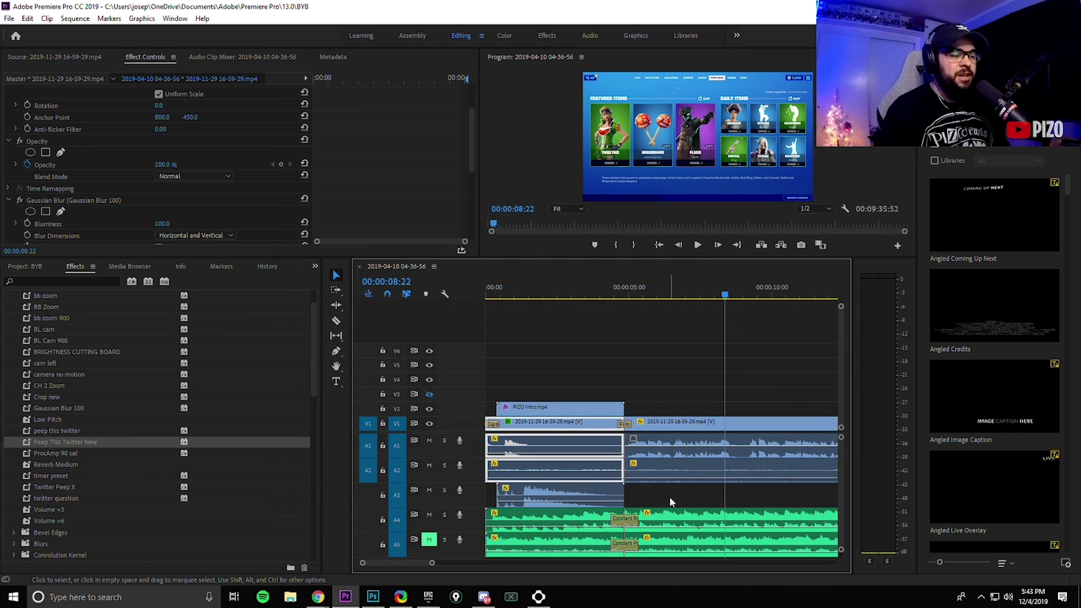
click(732, 297)
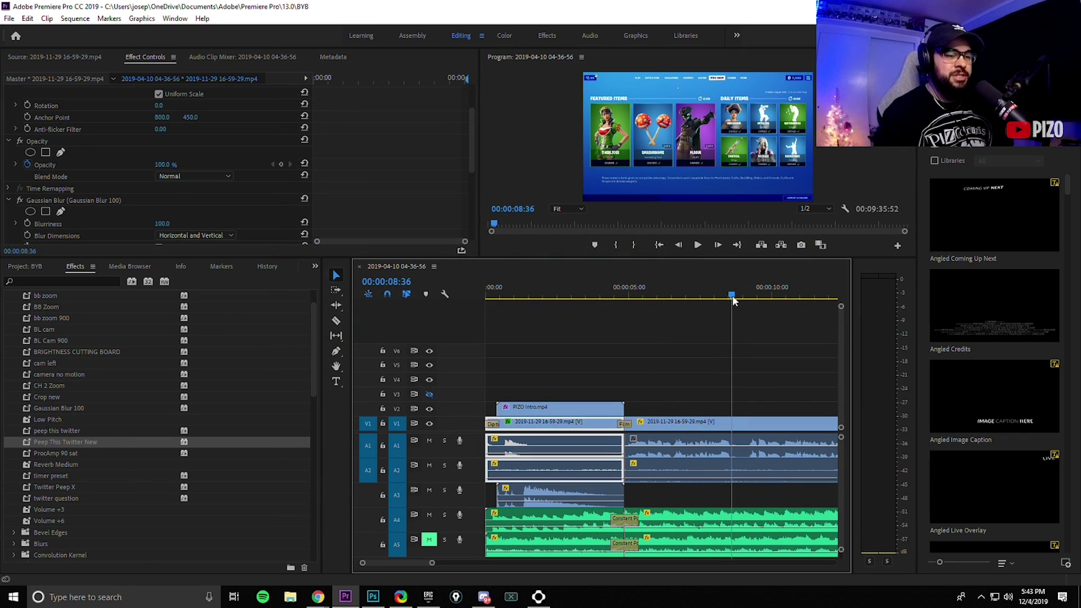
key(c)
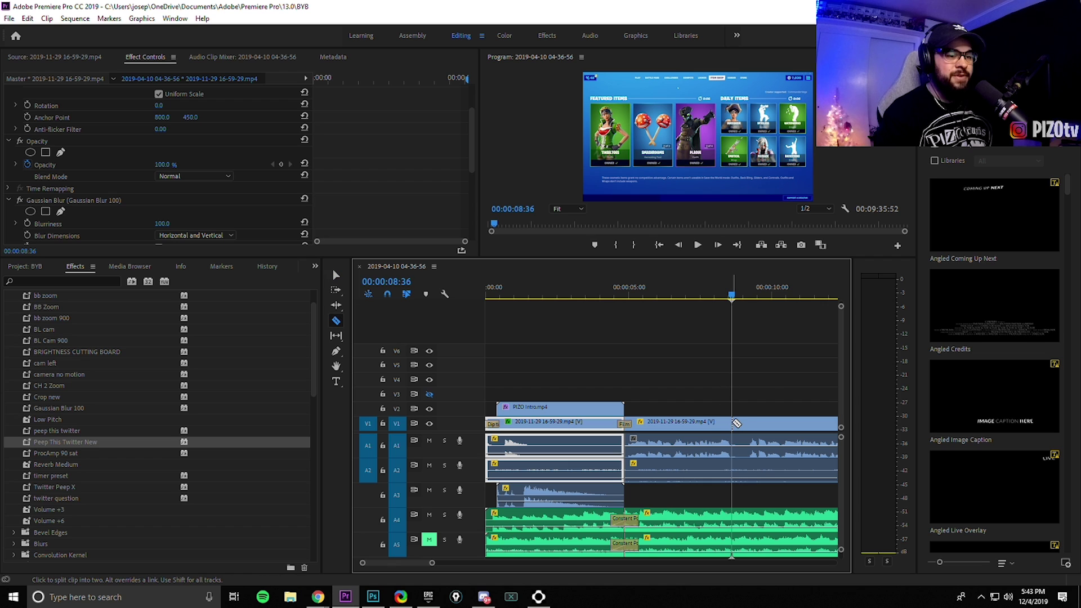
click(733, 422)
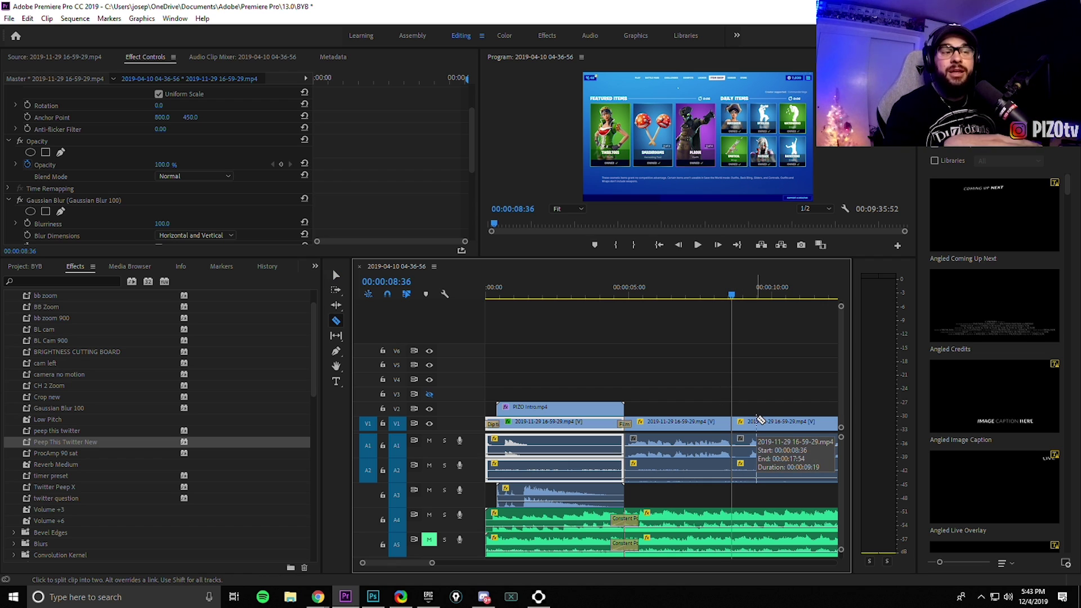
key(space)
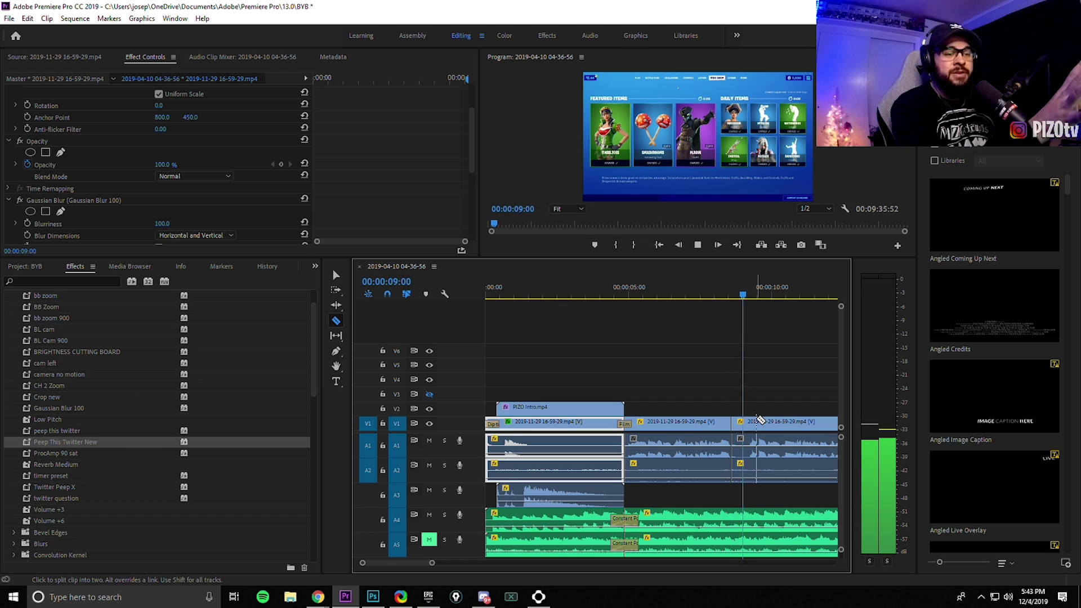
key(space)
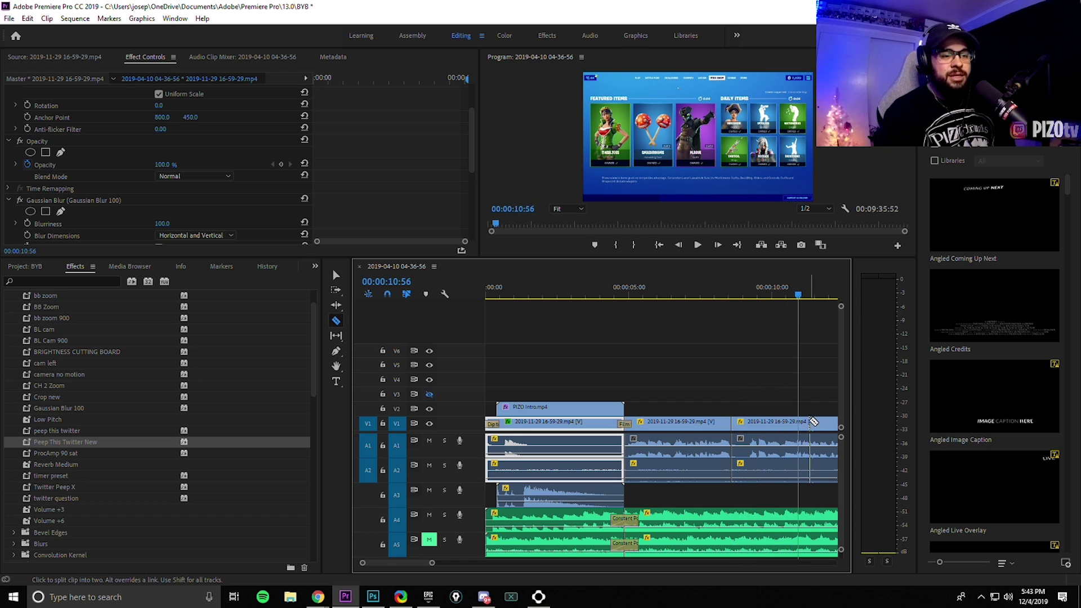
click(798, 422)
Apply the BL Cam 900 preset to the short section cut from the recording and view it at 00:00:08:56.
key(v)
click(781, 431)
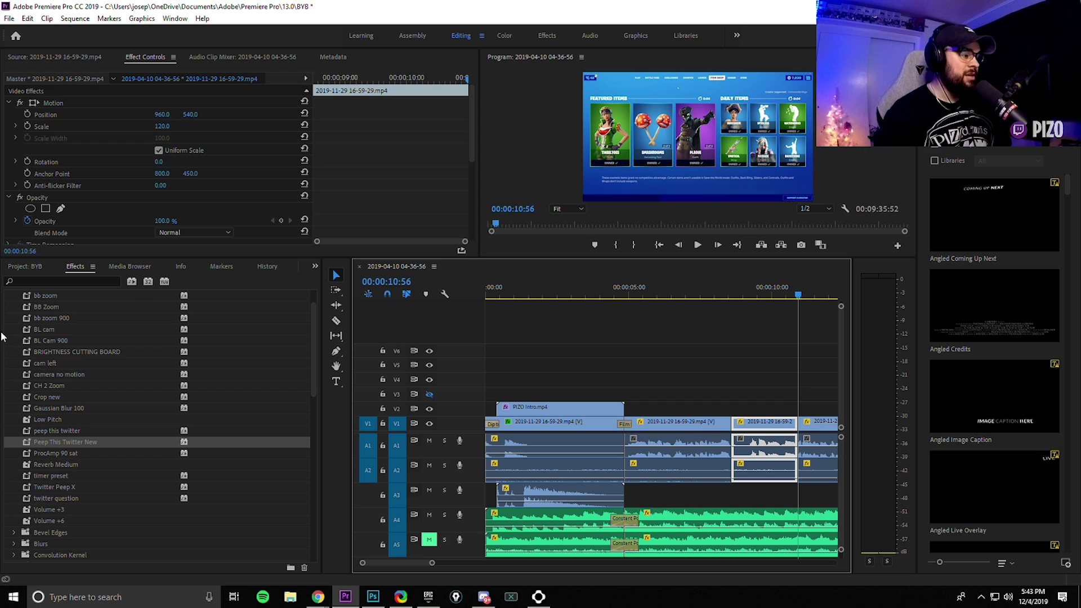
double_click(50, 341)
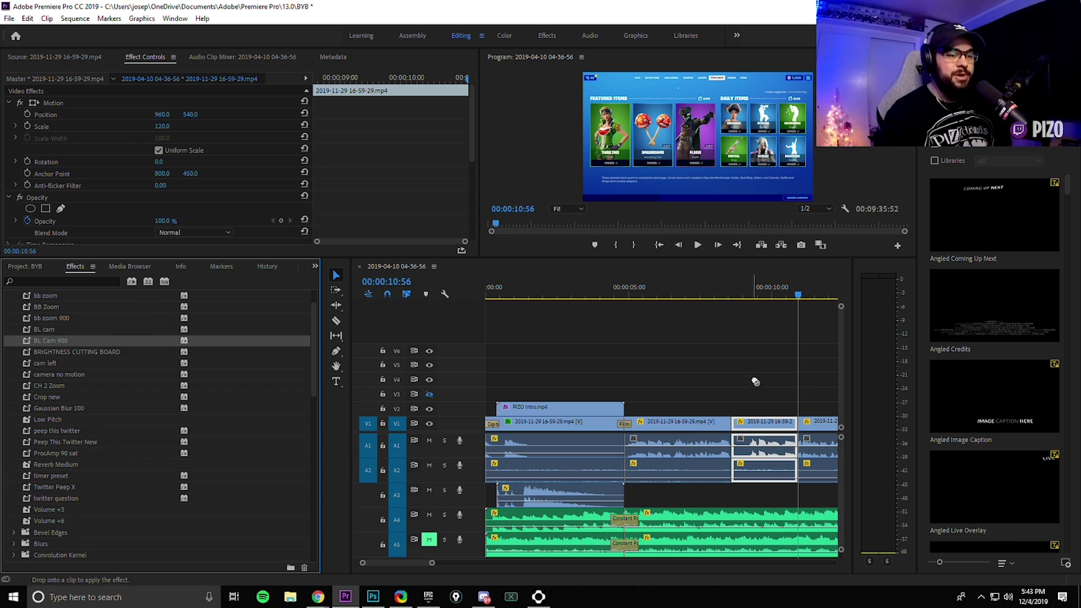
click(741, 290)
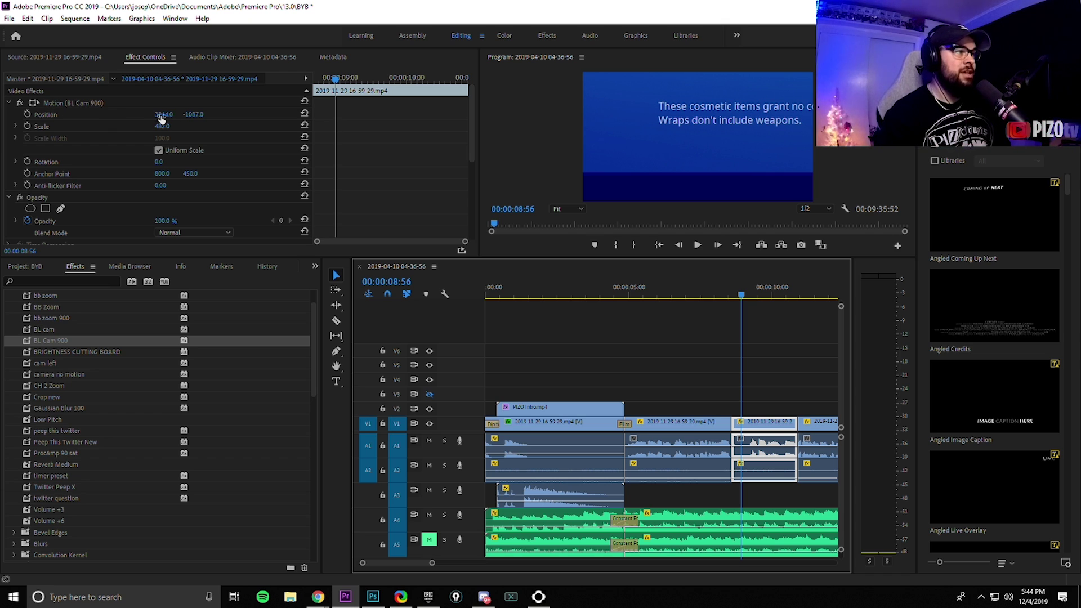
Look at the Save Preset dialog for the section's Motion effect, cancel it, and locate the Gaussian Blur 100 preset used on the intro.
right_click(52, 100)
click(92, 122)
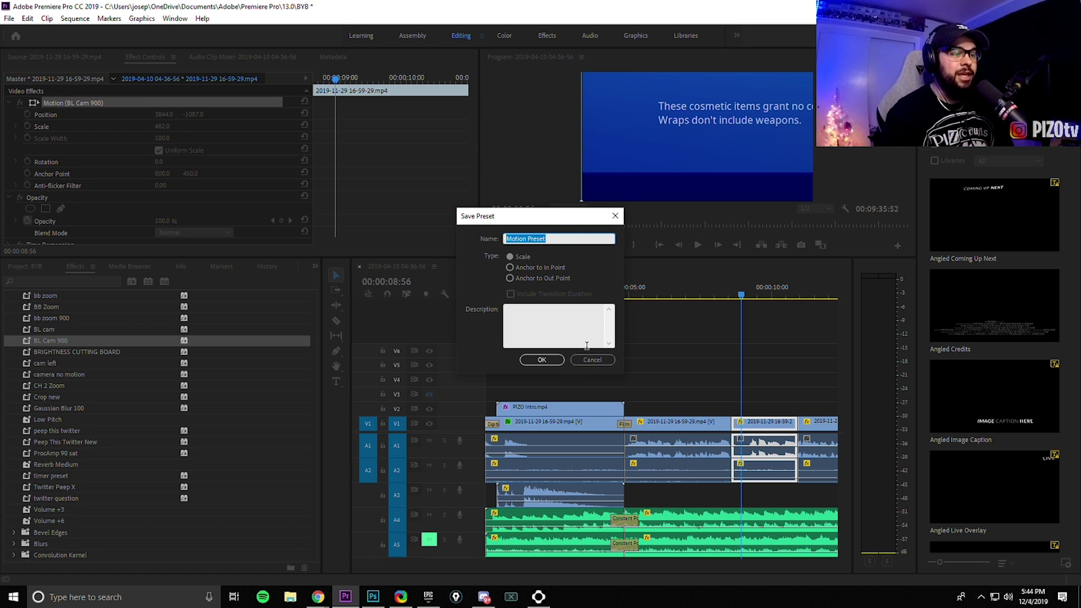
click(586, 356)
click(572, 294)
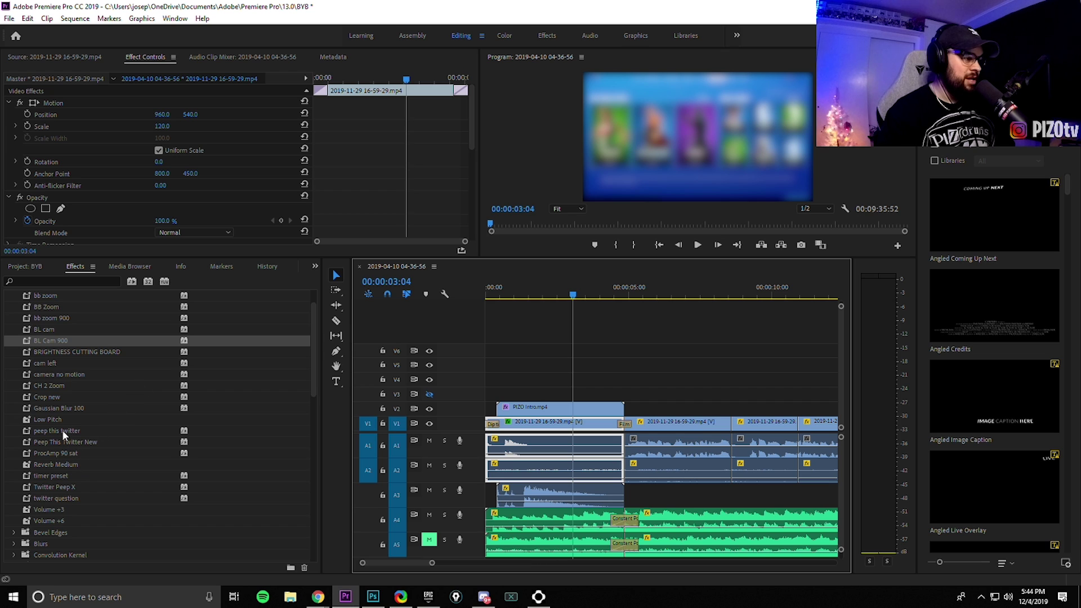
click(57, 408)
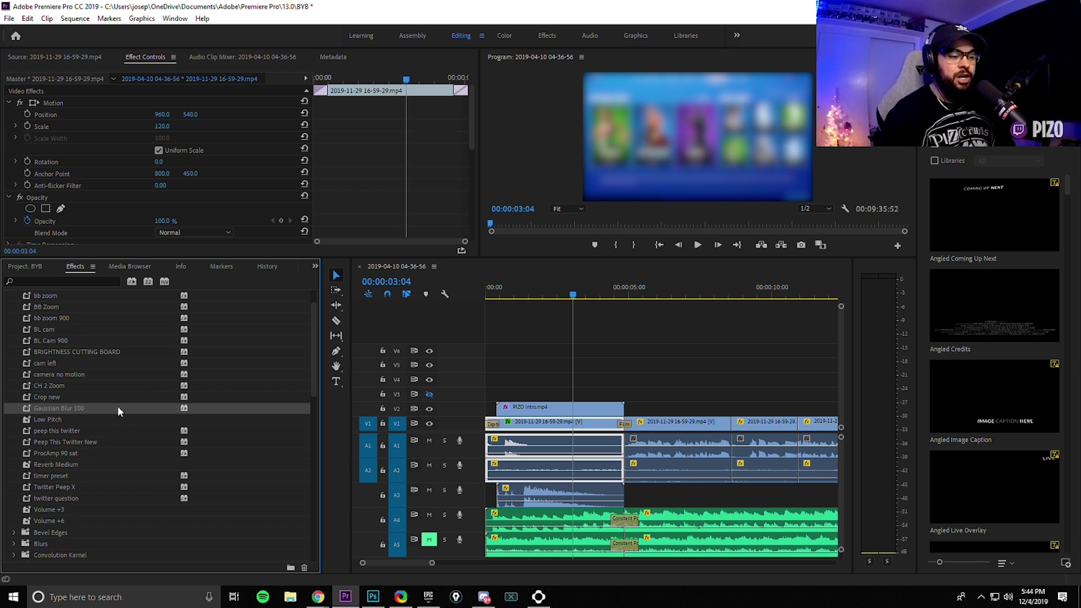
Review the timeline's closing section, playing it briefly from about 00:08:40, and view the recording at 00:03:13:22.
drag(431, 562, 773, 563)
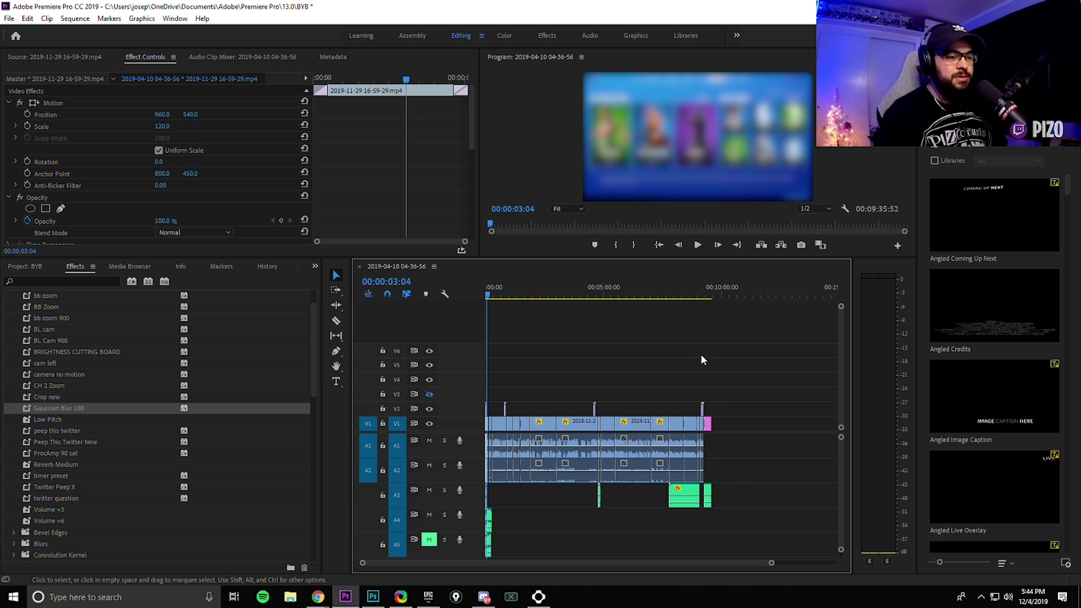
click(691, 290)
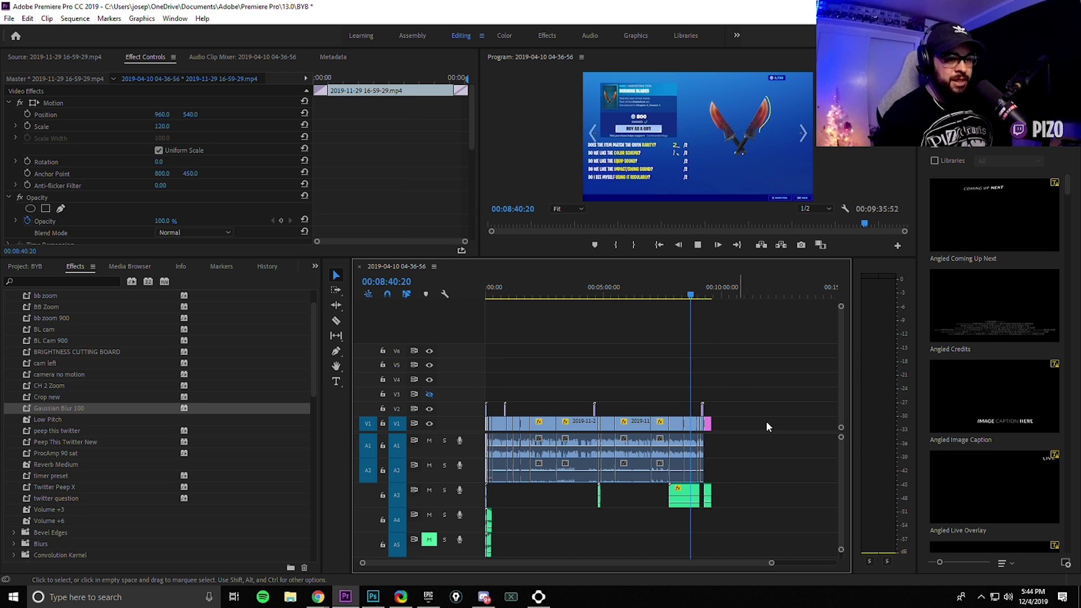
key(space)
drag(771, 562, 650, 563)
key(space)
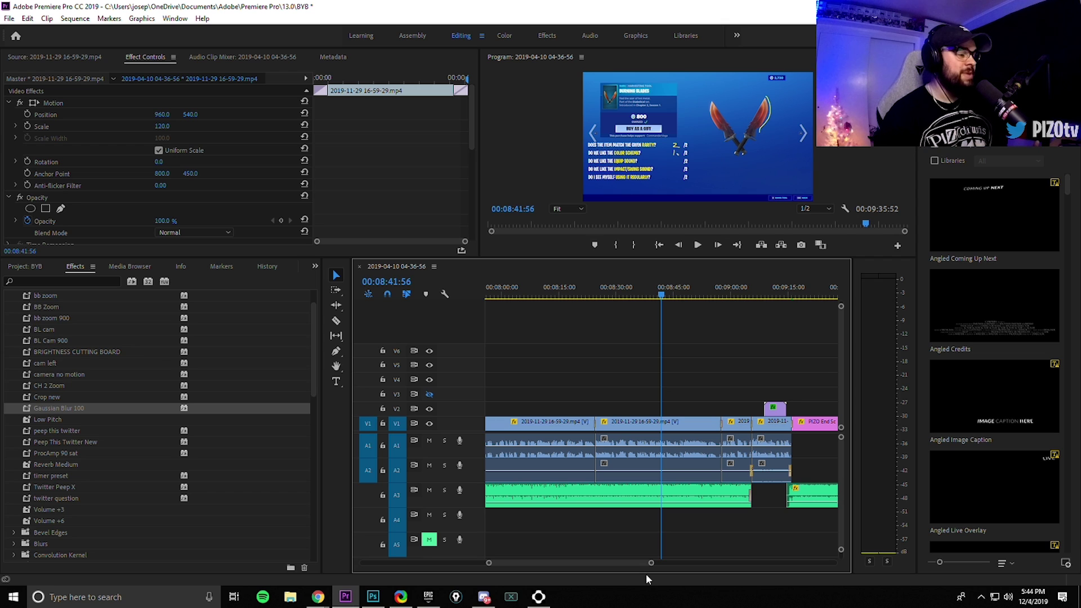
mouse_move(649, 563)
mouse_down()
mouse_move(815, 563)
mouse_move(659, 566)
mouse_up()
click(543, 292)
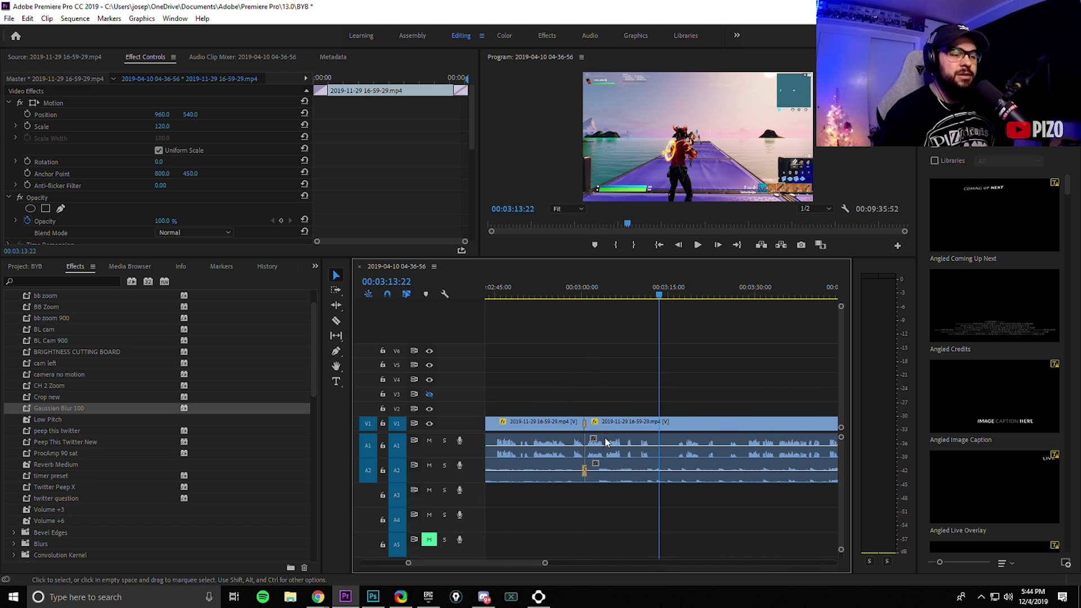
Return to the sequence start, deselect all clips, view the intro at 00:00:03:18, and look over the whole timeline.
drag(545, 563, 719, 567)
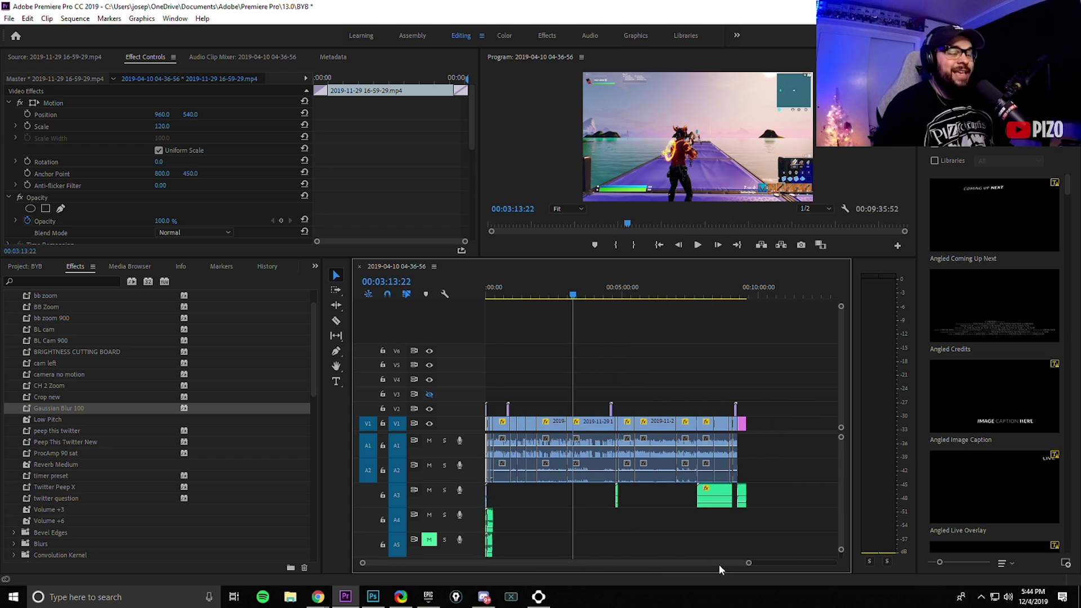
drag(748, 563, 727, 565)
drag(553, 289, 487, 291)
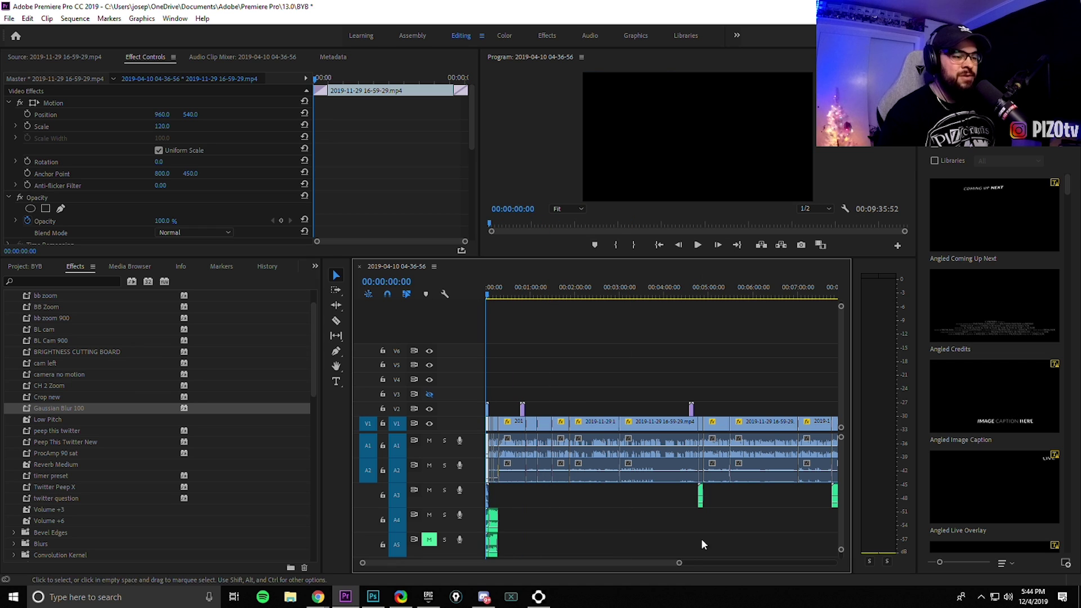
drag(680, 565, 479, 564)
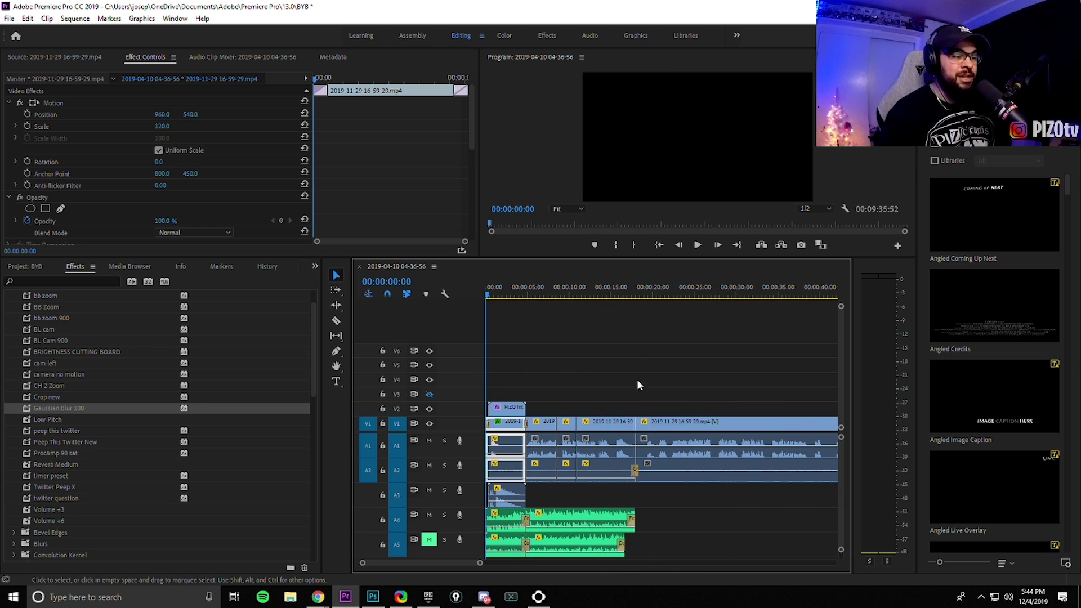
click(633, 371)
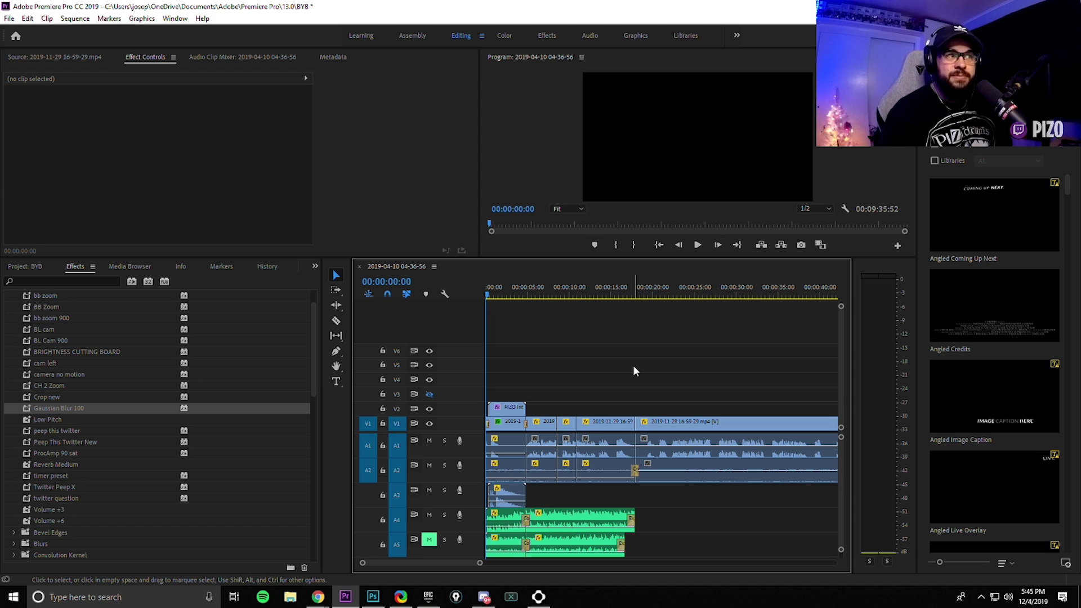
click(514, 295)
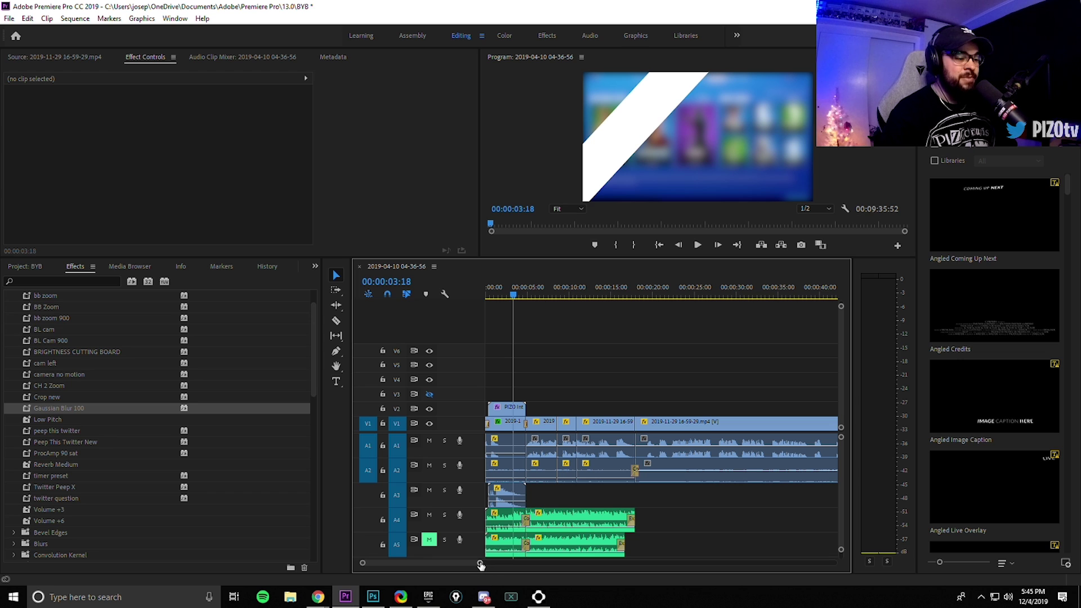
drag(480, 564, 744, 581)
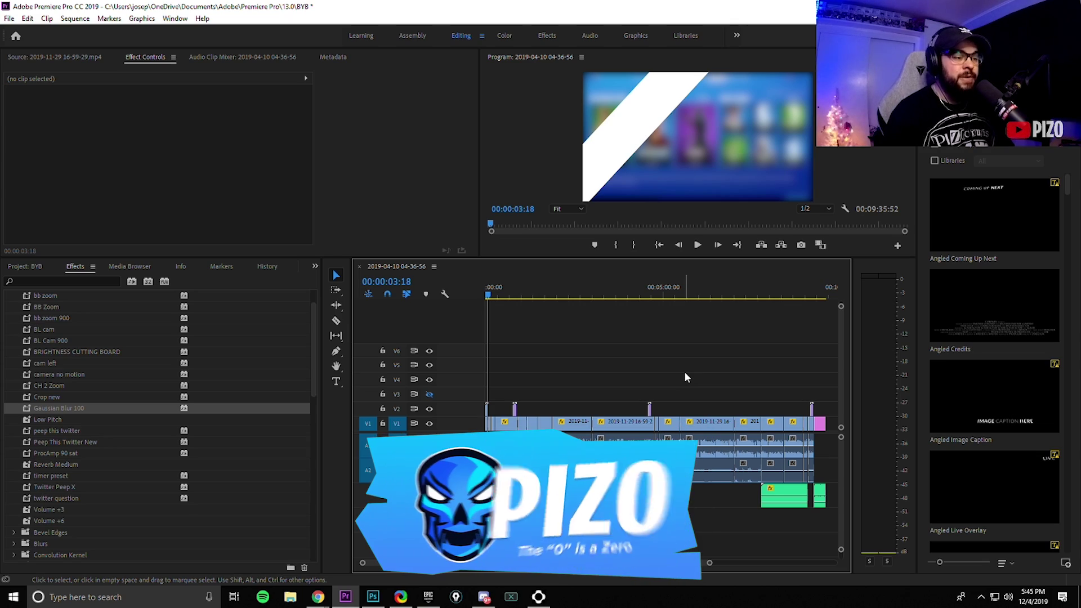